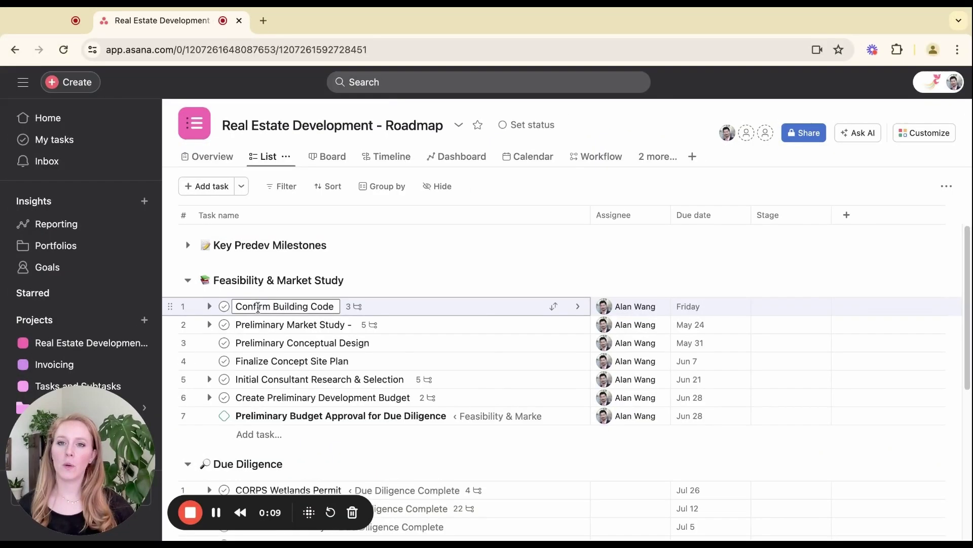
# Open the details of the Confirm Building Code task in the Feasibility & Market Study section and show its subtasks.
pyautogui.moveTo(238, 307); pyautogui.dragTo(329, 306)
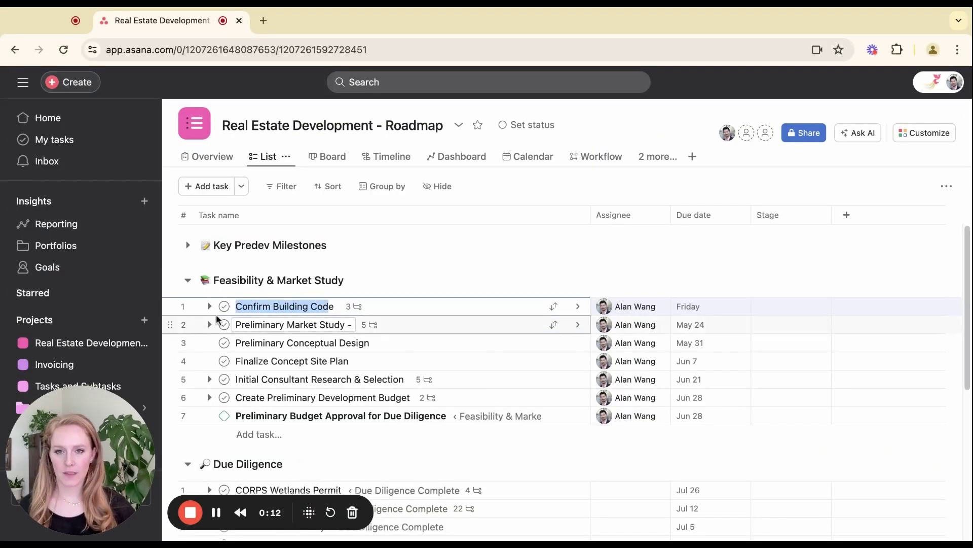
pyautogui.click(428, 313)
pyautogui.scroll(-2, 836, 342)
pyautogui.scroll(-2, 836, 342)
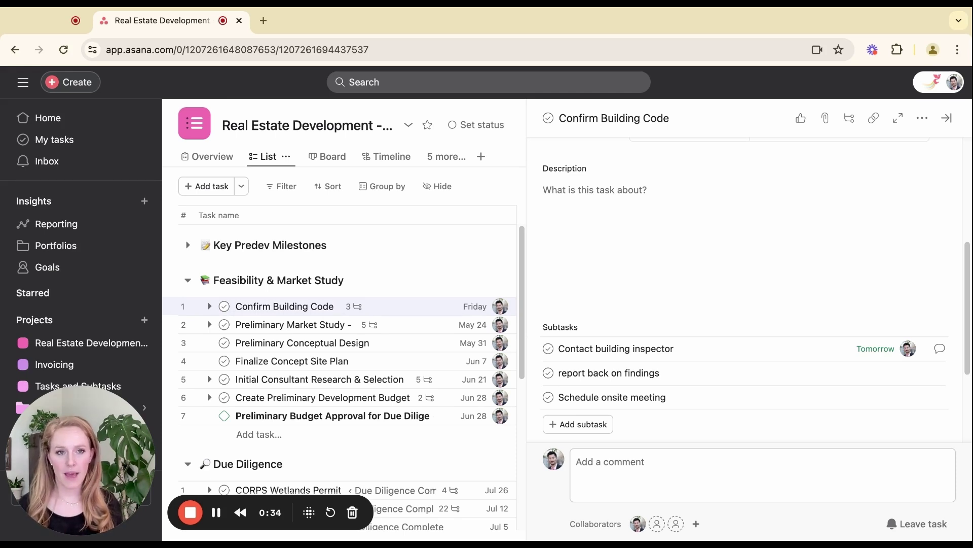
# Set the subtask due dates: May 29 for report back on findings and Jun 8 for Schedule onsite meeting.
pyautogui.click(660, 373)
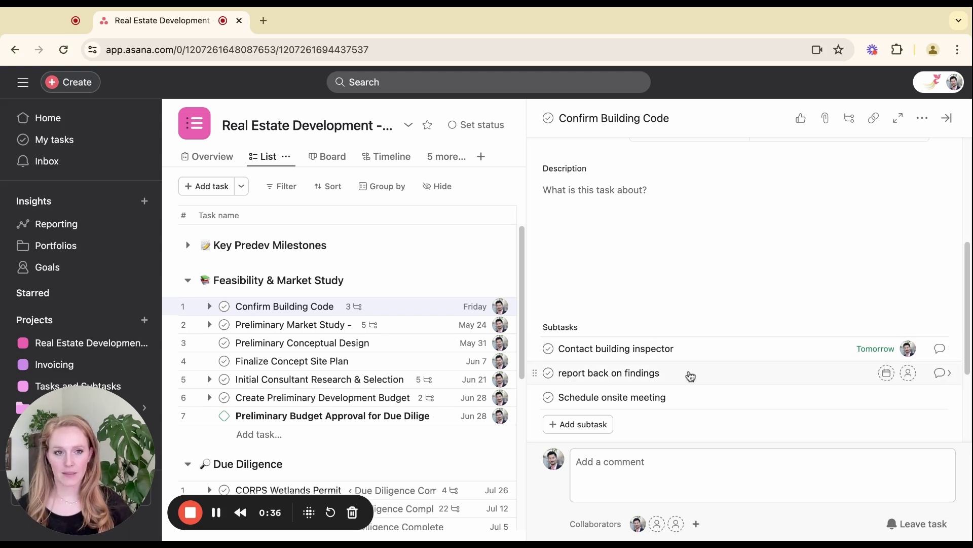
pyautogui.click(885, 374)
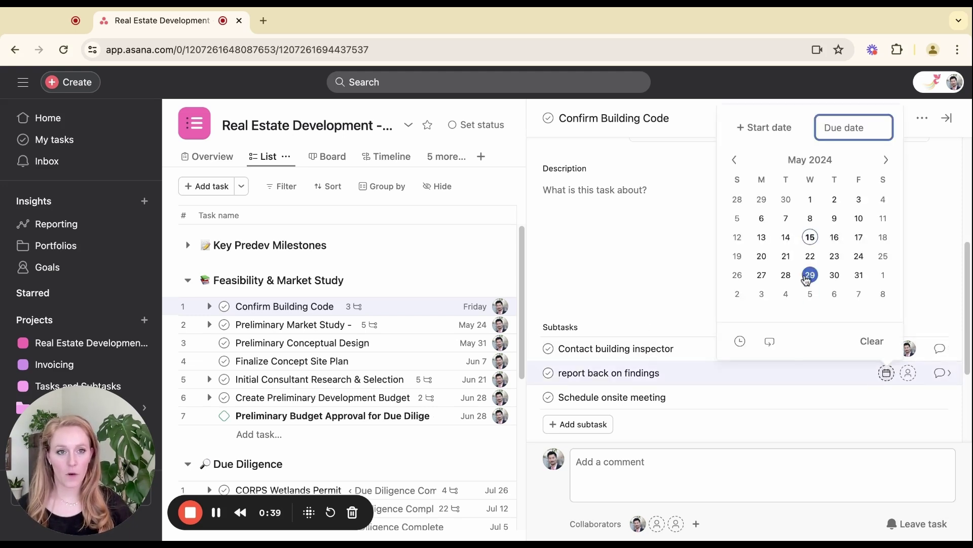
pyautogui.click(883, 318)
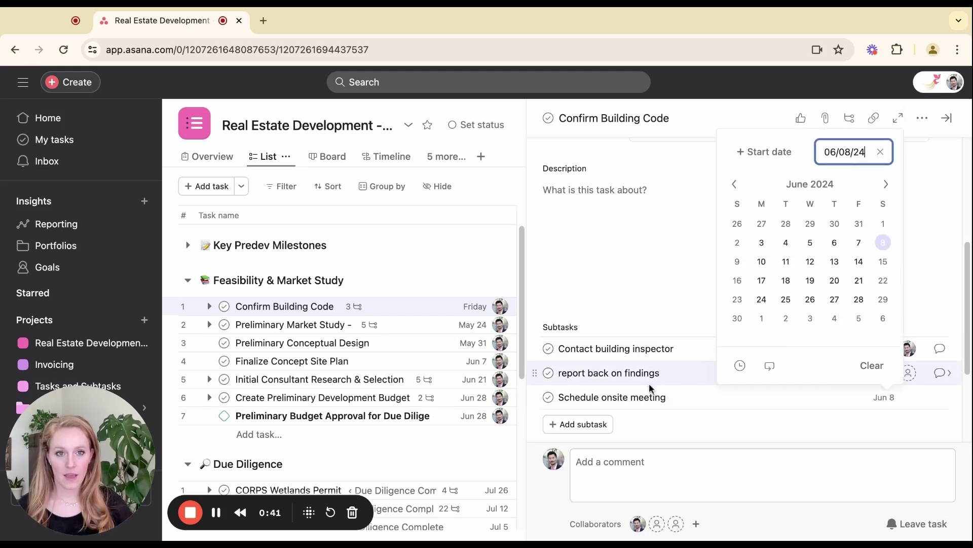
# Compare the subtask dates with the parent task's due date, and set Schedule onsite meeting's due date to Friday.
pyautogui.scroll(5, 805, 394)
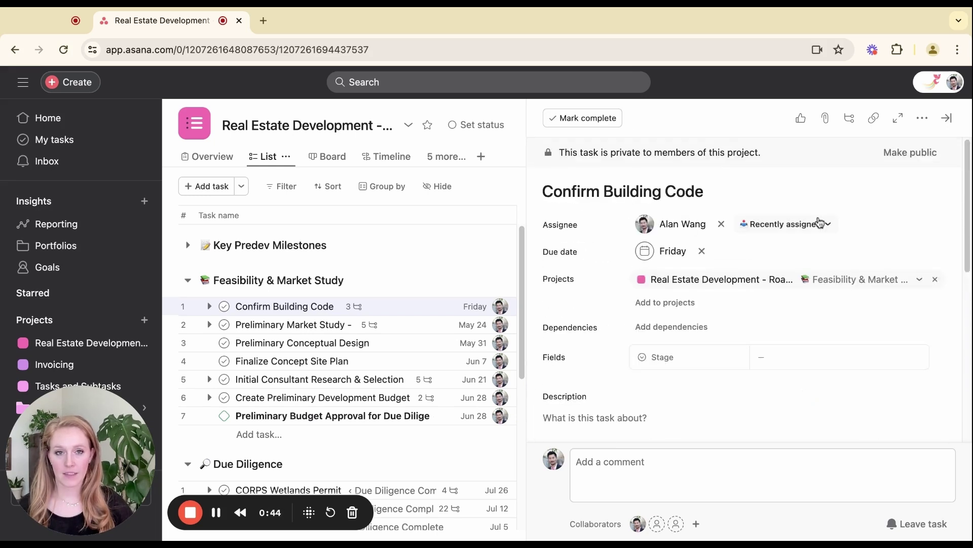
pyautogui.moveTo(708, 192); pyautogui.dragTo(551, 191)
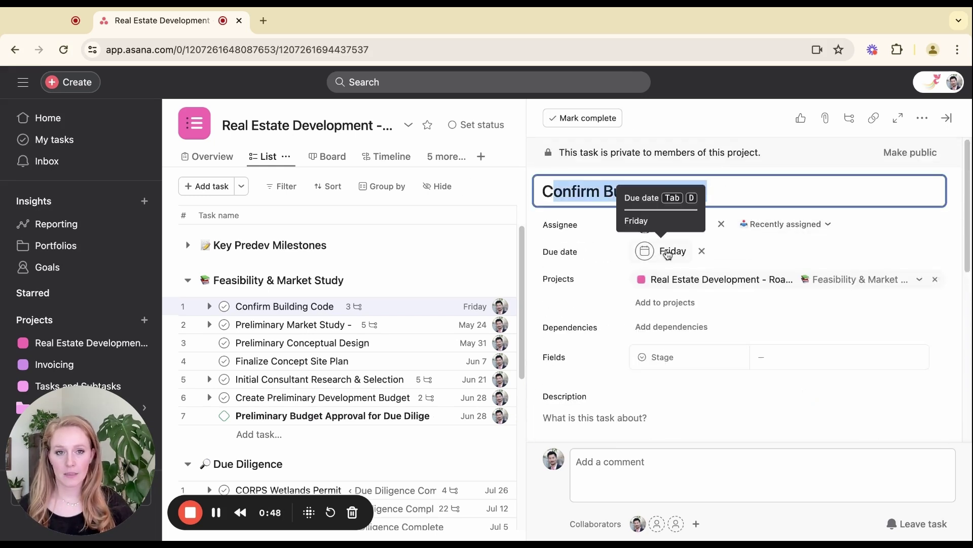
pyautogui.scroll(-8, 684, 315)
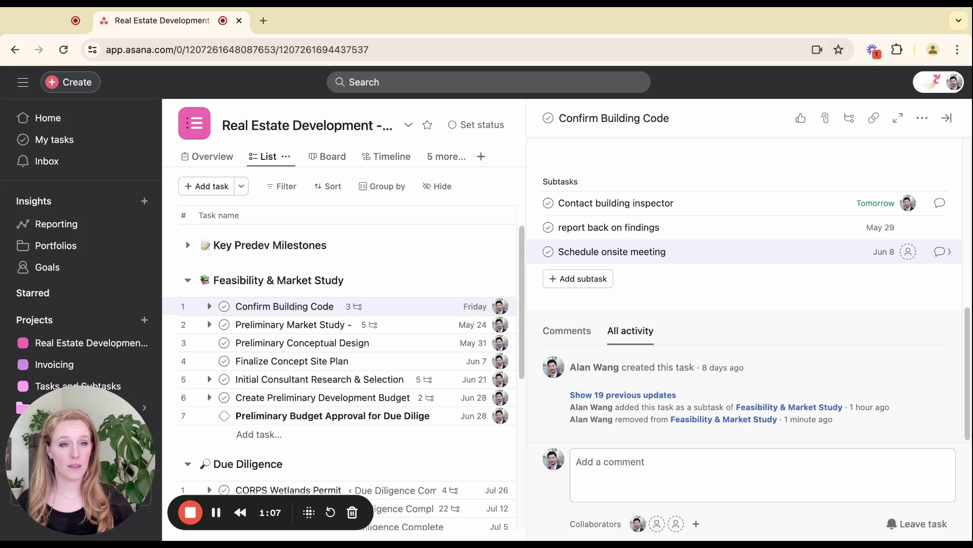
pyautogui.click(564, 252)
pyautogui.hotkey('shift', 'End')
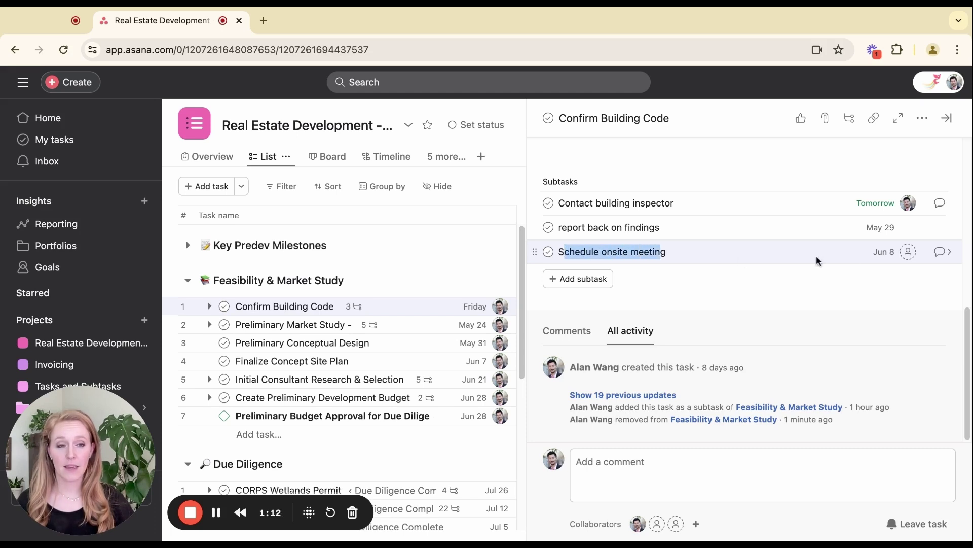
pyautogui.scroll(5, 860, 288)
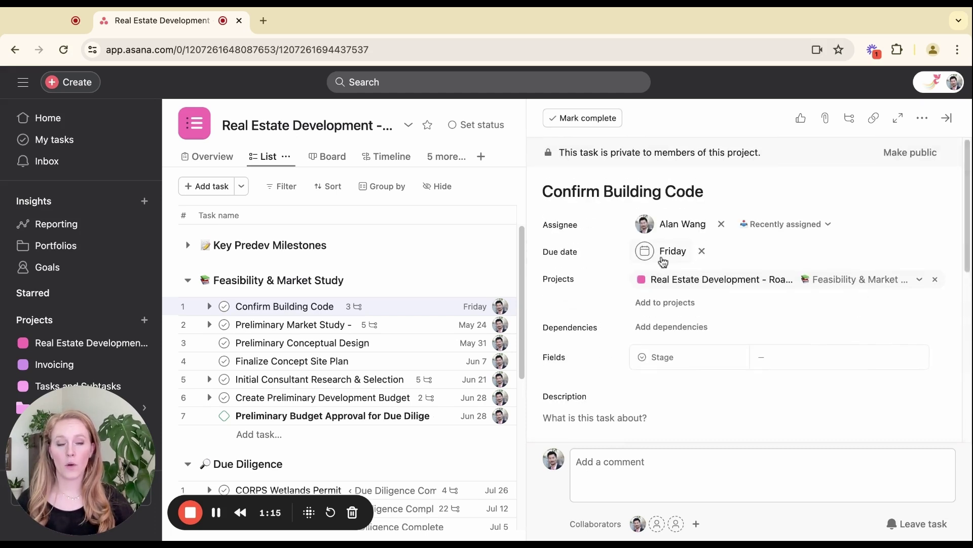
pyautogui.scroll(-5, 723, 278)
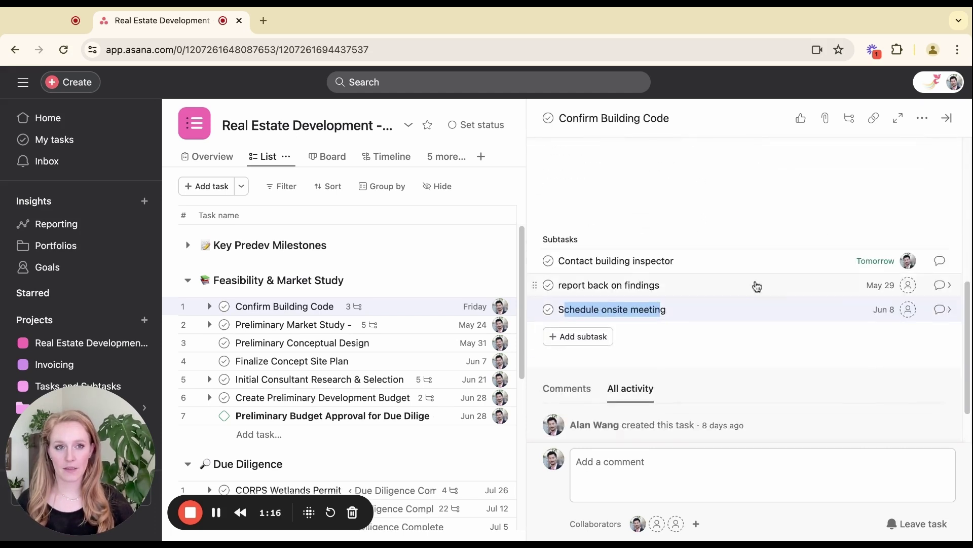
pyautogui.click(884, 309)
pyautogui.click(699, 232)
# Open the Schedule onsite meeting subtask and add a Blocking dependency on the Confirm Building Code task.
pyautogui.click(824, 308)
pyautogui.click(704, 311)
pyautogui.click(703, 315)
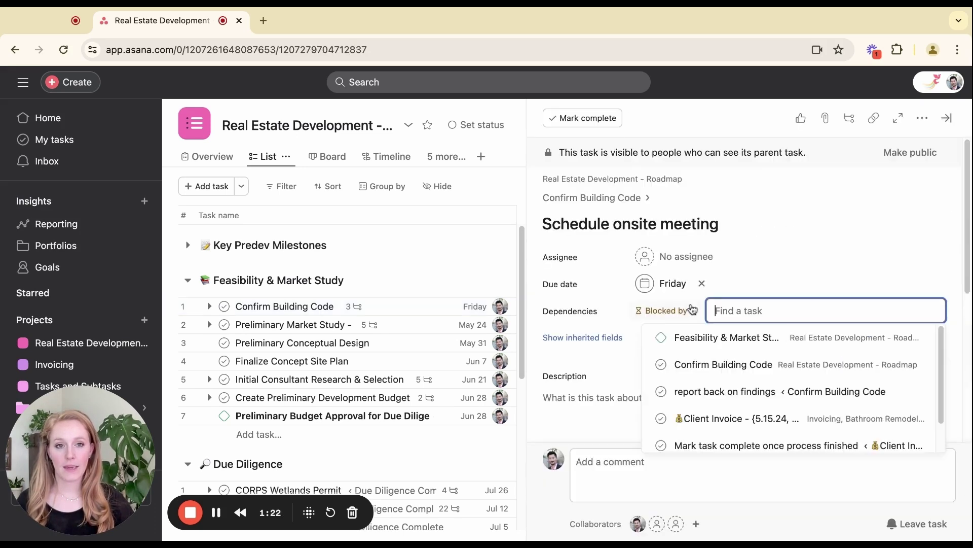
pyautogui.click(664, 311)
pyautogui.click(686, 361)
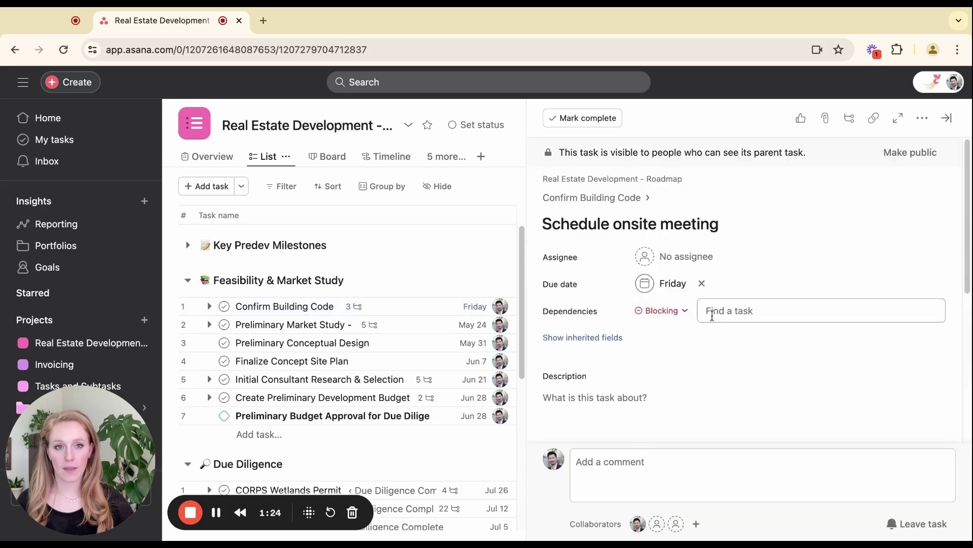
pyautogui.write('confirm')
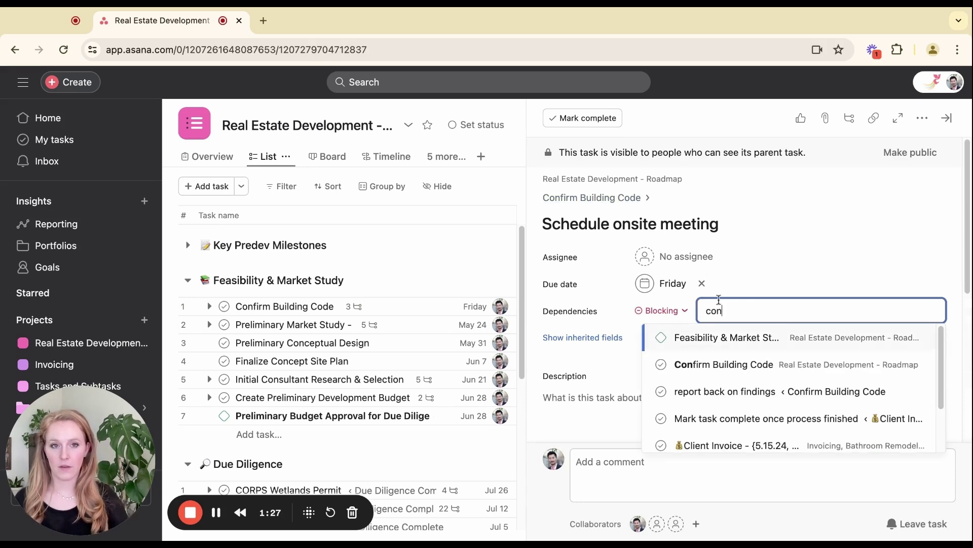
pyautogui.click(730, 337)
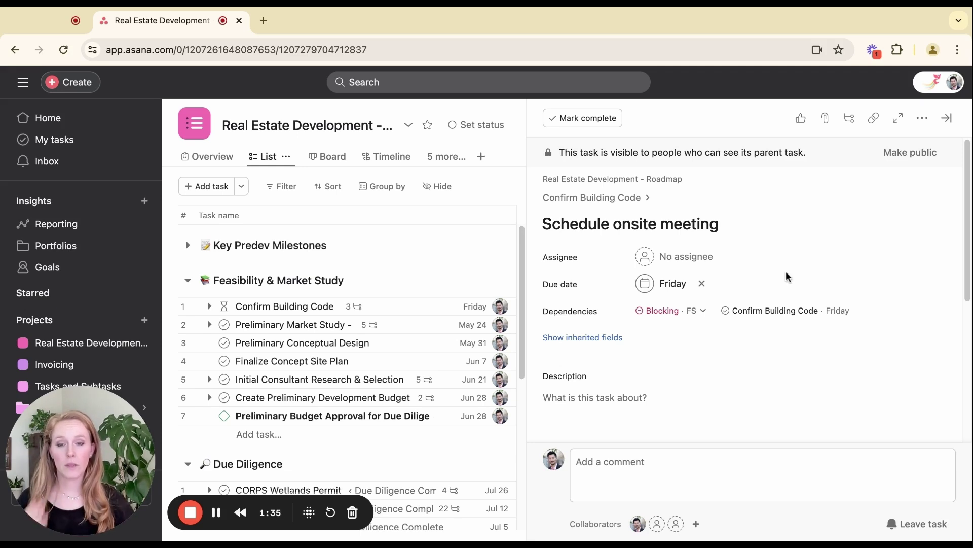
# Return to the parent task Confirm Building Code and review its due date, dependency and subtasks.
pyautogui.click(616, 199)
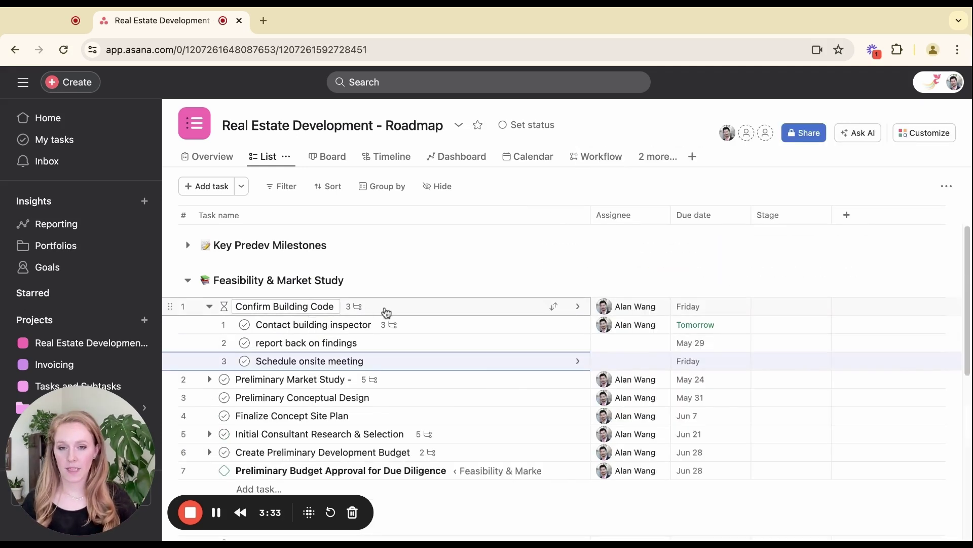
pyautogui.click(386, 311)
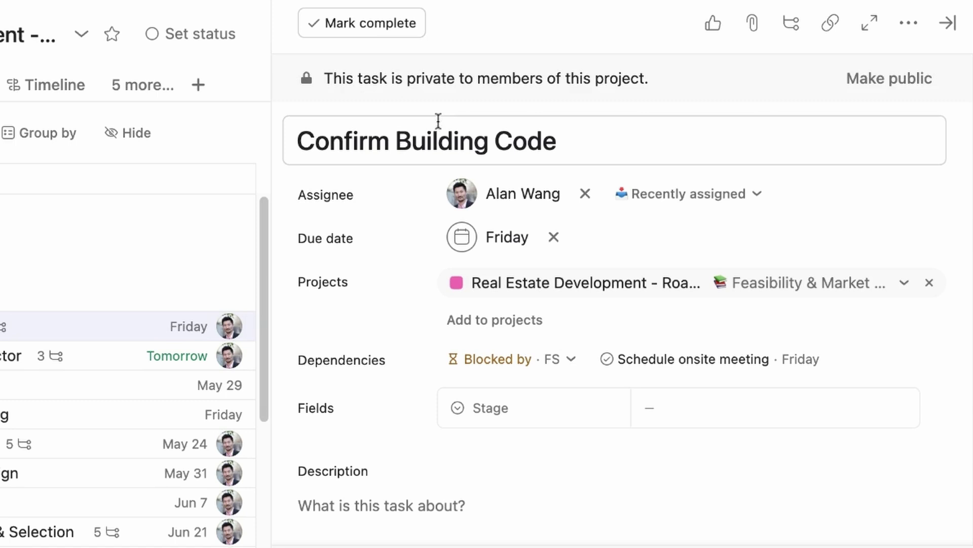
pyautogui.click(308, 141)
pyautogui.hotkey('shift', 'End')
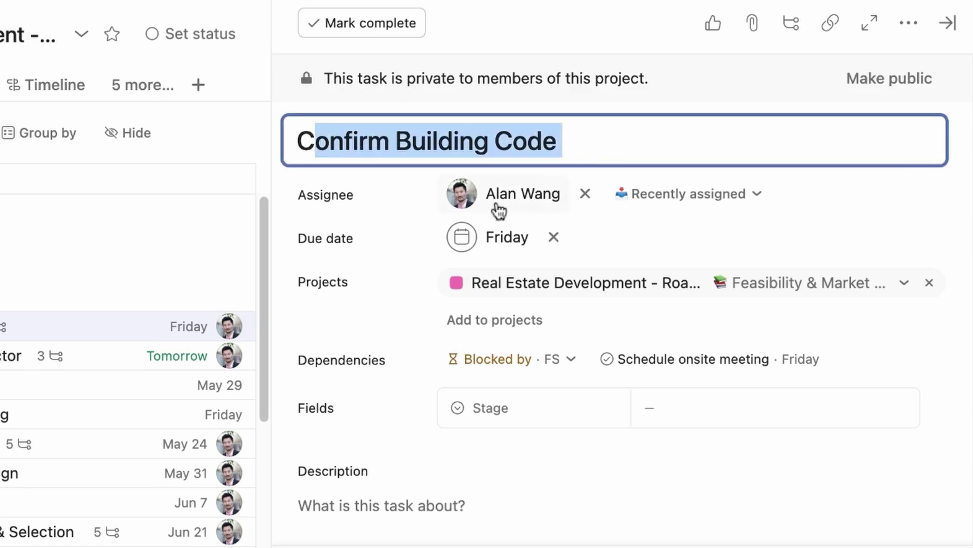
pyautogui.moveTo(498, 209)
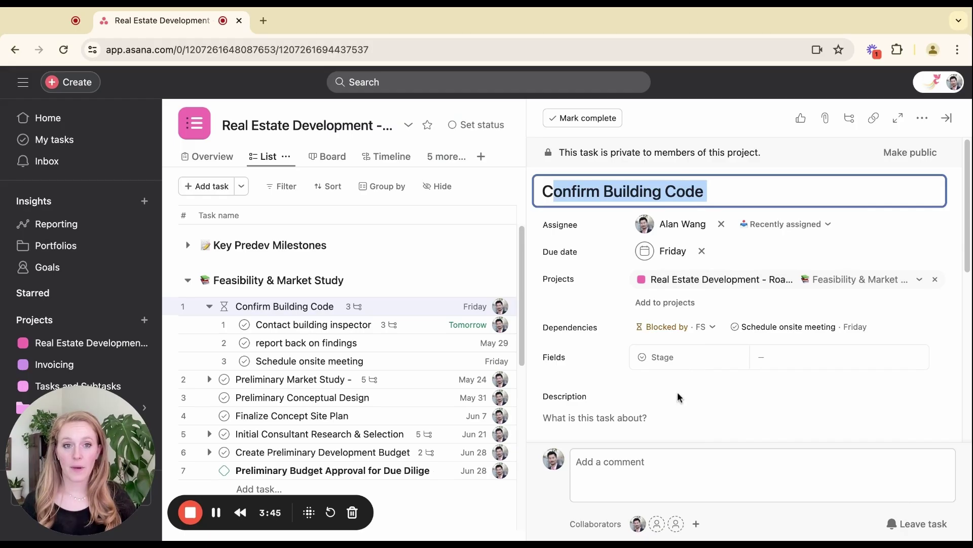
pyautogui.click(515, 464)
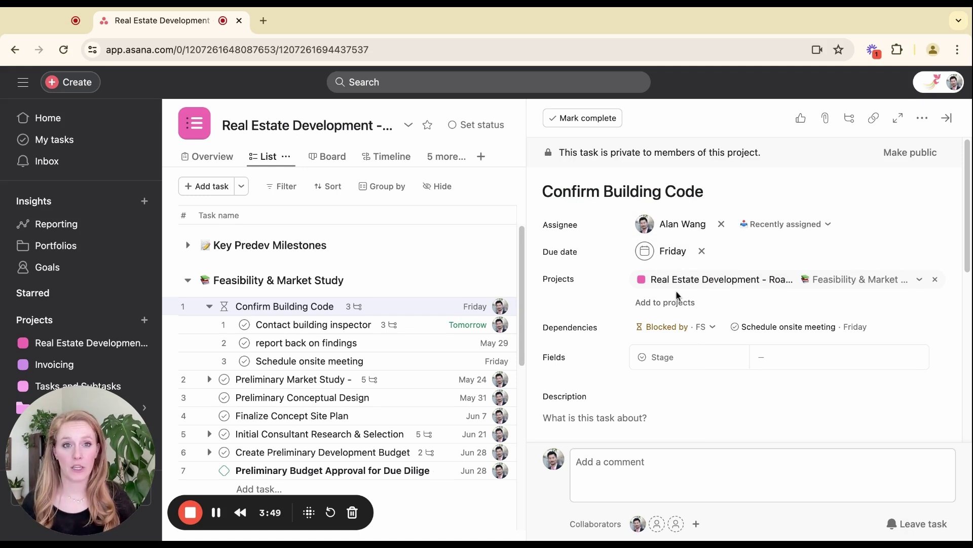
pyautogui.scroll(-5, 676, 291)
pyautogui.scroll(-2, 677, 294)
pyautogui.moveTo(620, 310); pyautogui.dragTo(647, 314)
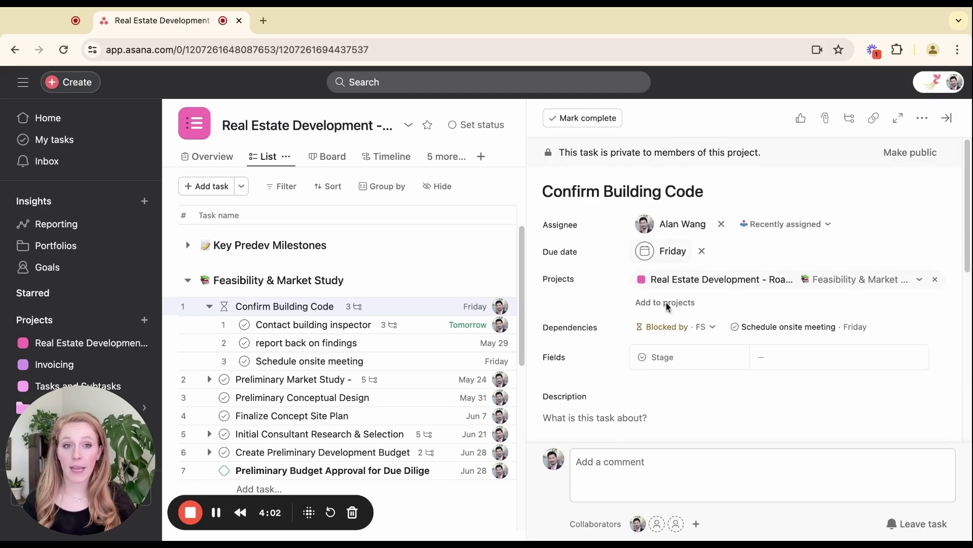
# Set the Contact building inspector subtask's due date to May 15.
pyautogui.scroll(-6, 662, 315)
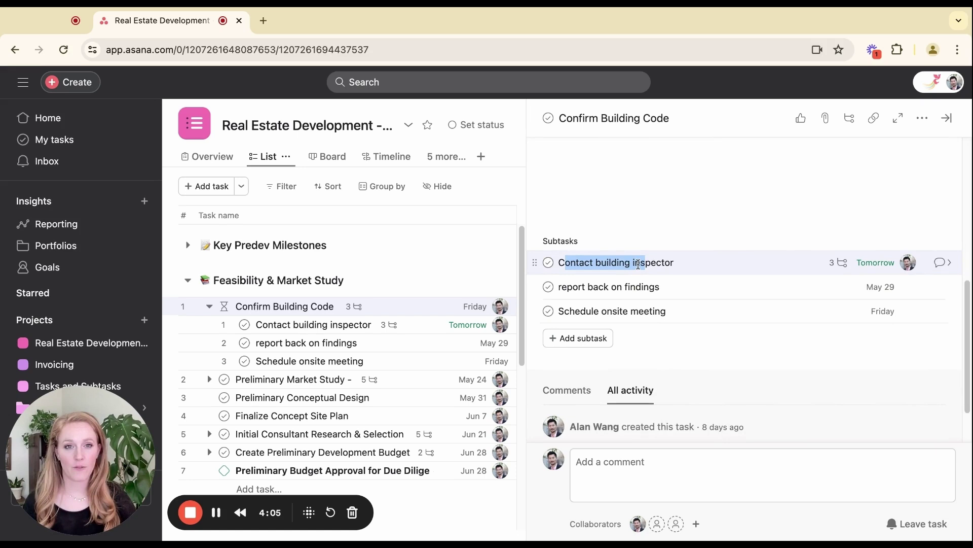
pyautogui.click(638, 264)
pyautogui.click(873, 263)
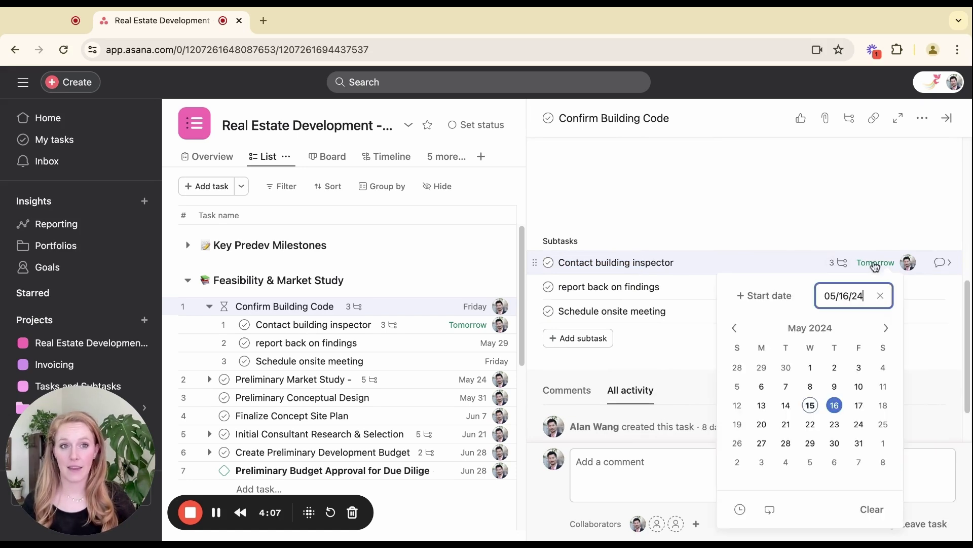
pyautogui.click(810, 405)
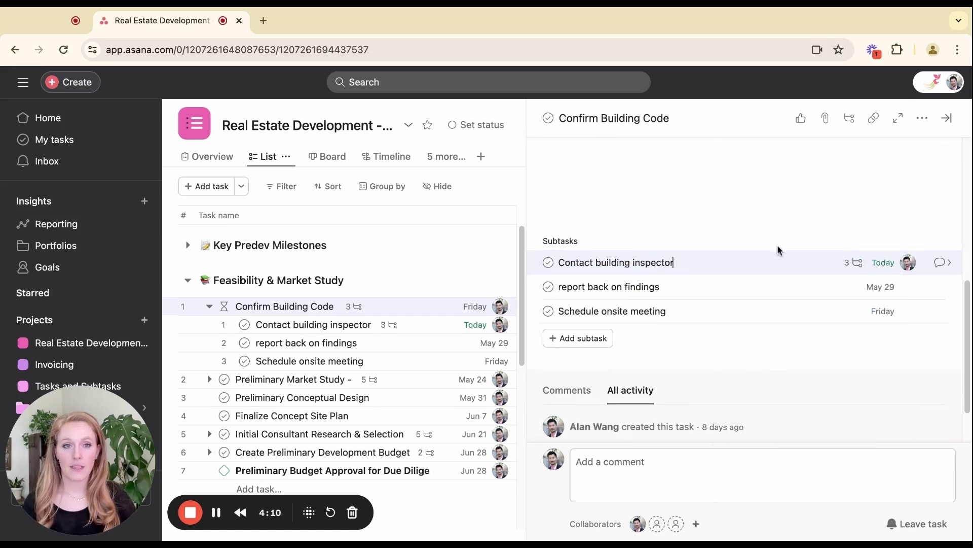
# Open My tasks and compare how the Confirm Building Code task and the Contact building inspector subtask are listed.
pyautogui.click(100, 141)
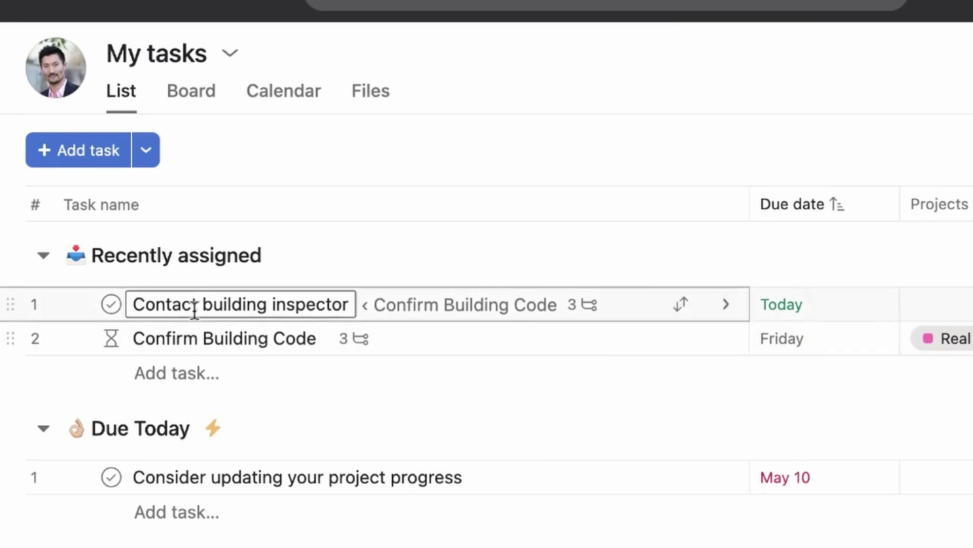
pyautogui.moveTo(135, 338); pyautogui.dragTo(319, 337)
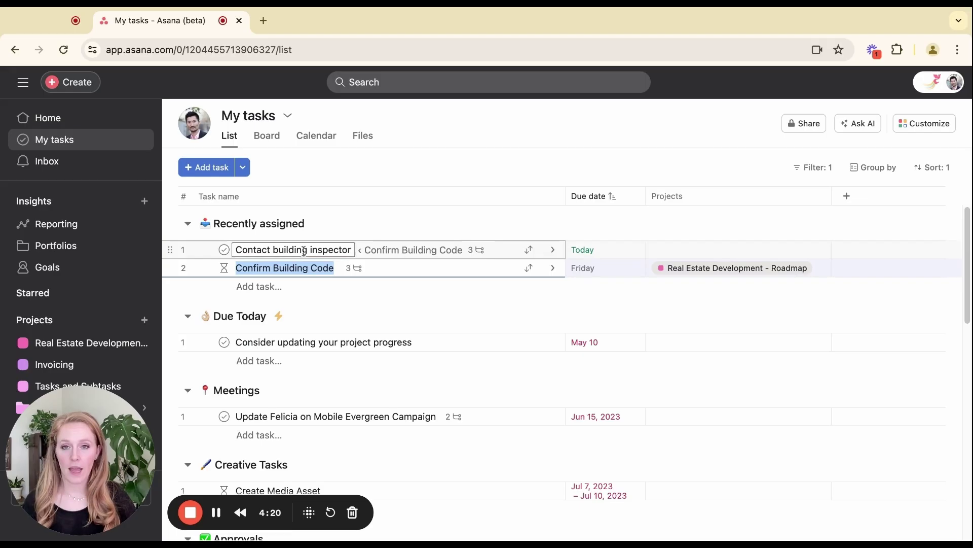
pyautogui.click(248, 250)
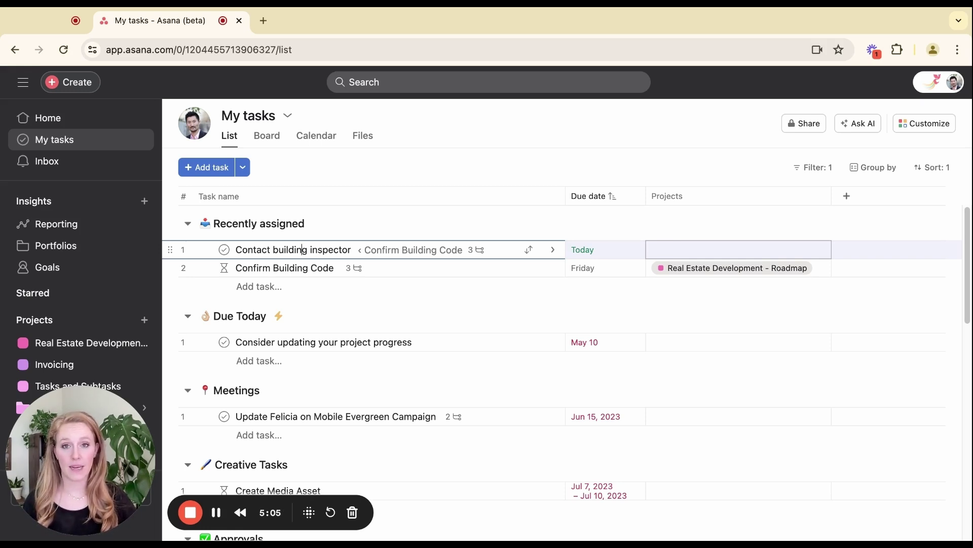
# Add the Contact building inspector subtask to the Real Estate Development - Roadmap project from My tasks.
pyautogui.click(676, 255)
pyautogui.write('real estate')
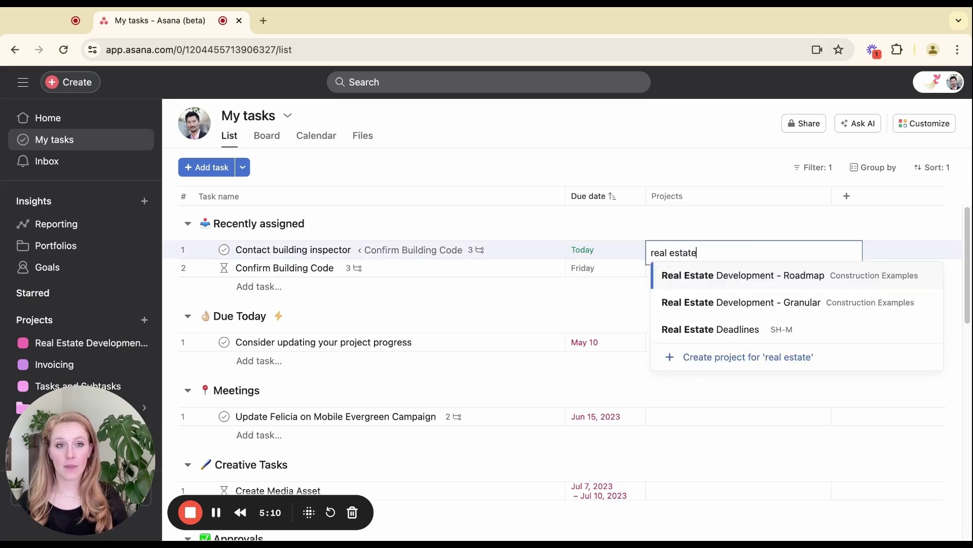
pyautogui.click(729, 277)
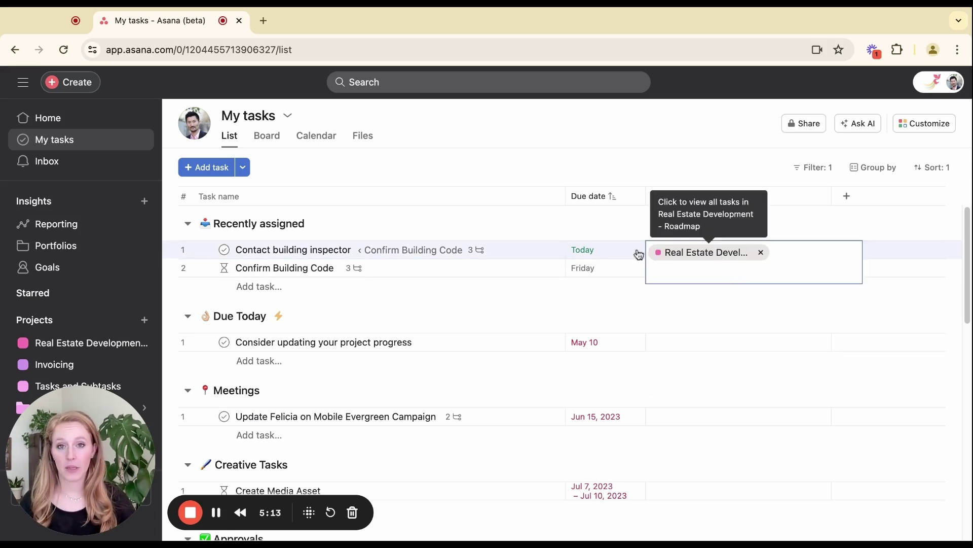
pyautogui.click(670, 255)
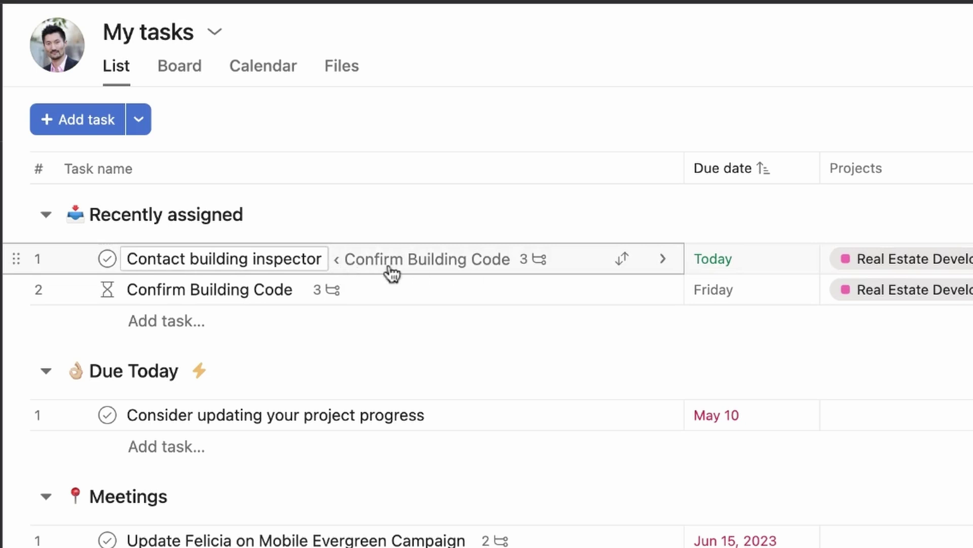
# Open the Contact building inspector subtask, go to its parent Confirm Building Code, and follow it to the Real Estate Development - Roadmap project.
pyautogui.click(578, 265)
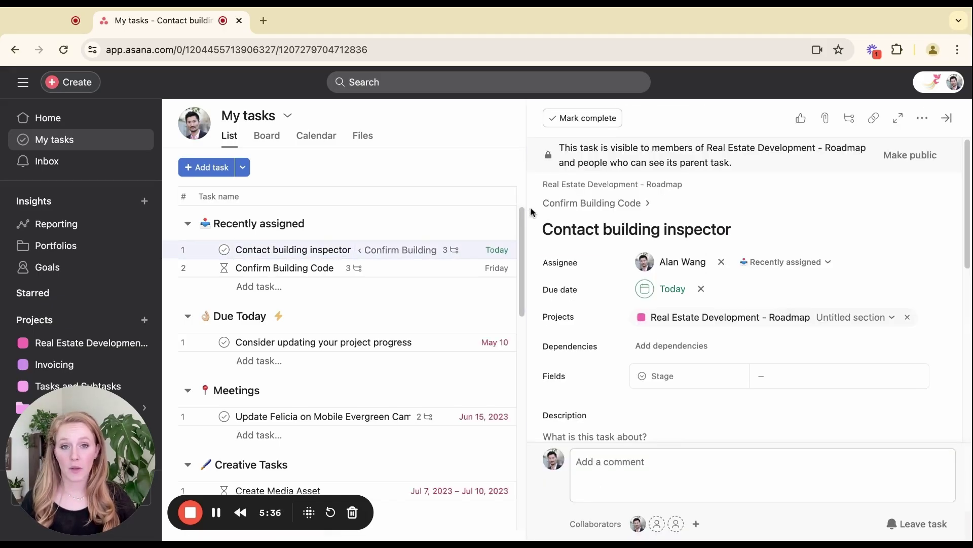
pyautogui.click(612, 204)
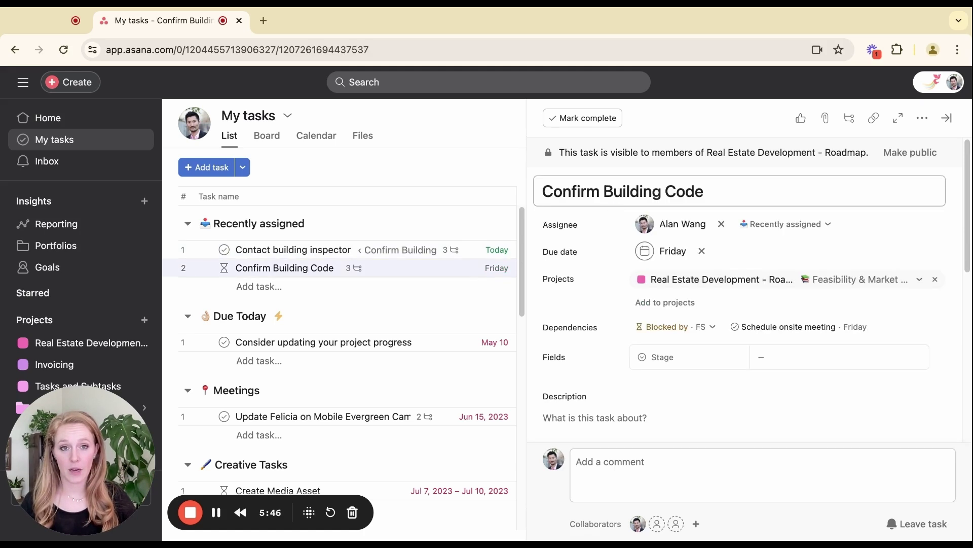
pyautogui.click(698, 281)
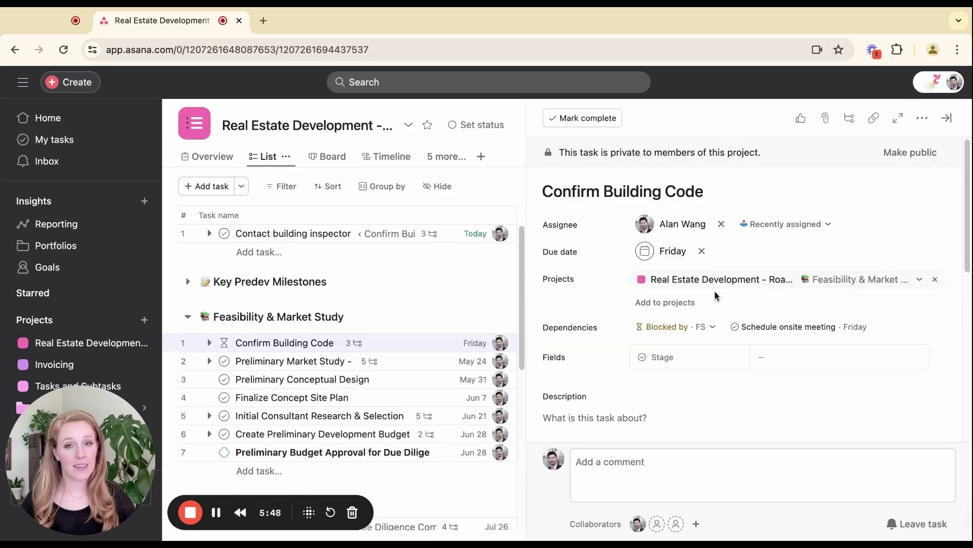
# Open the Contact building inspector subtask in the project list and remove it from the Real Estate Development - Roadmap project.
pyautogui.click(444, 238)
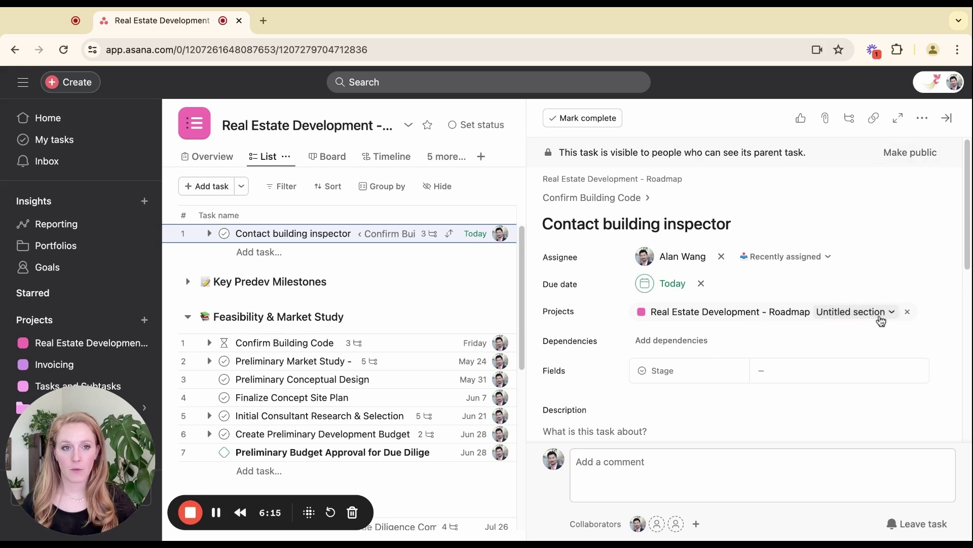
pyautogui.click(907, 312)
# Add the Contact building inspector subtask to the Real Estate Development - Granular project.
pyautogui.click(922, 118)
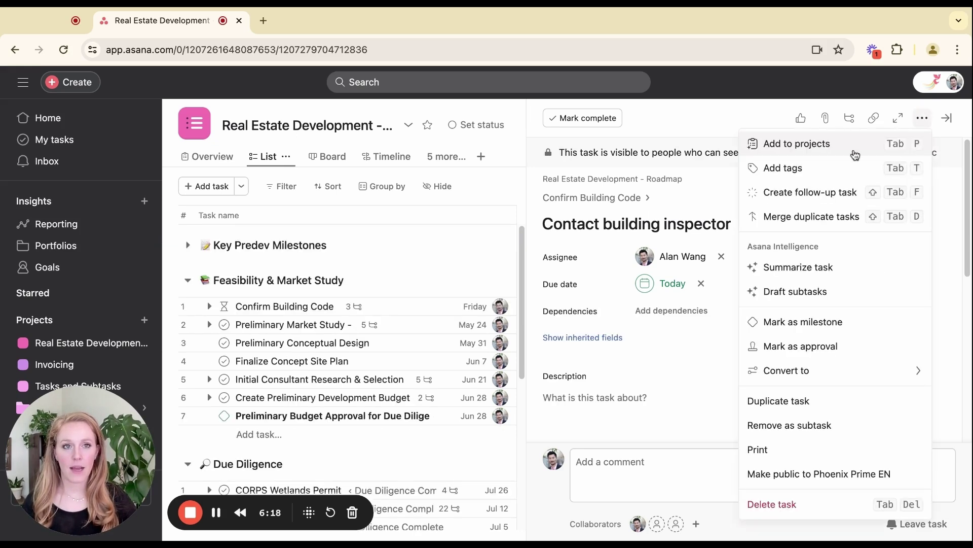
pyautogui.click(861, 152)
pyautogui.write('l esta')
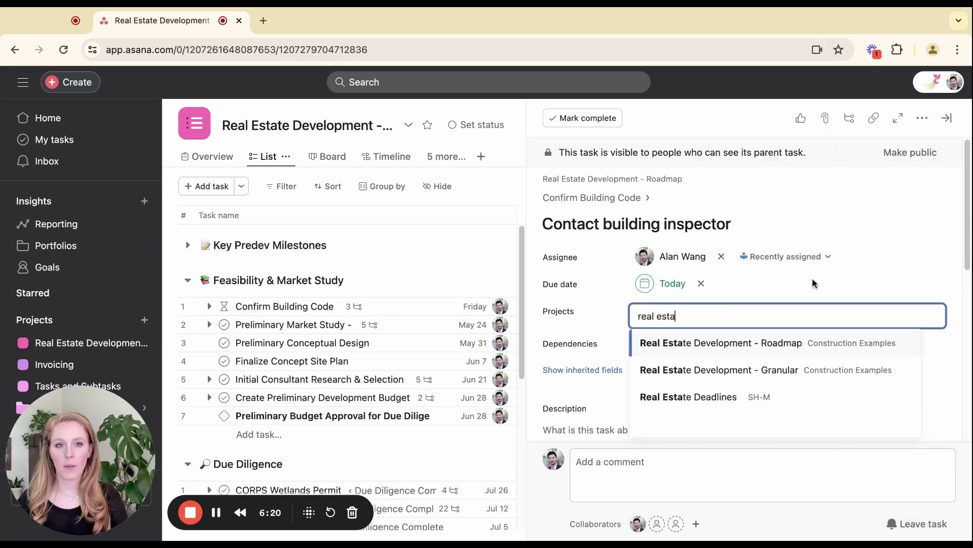
pyautogui.click(793, 378)
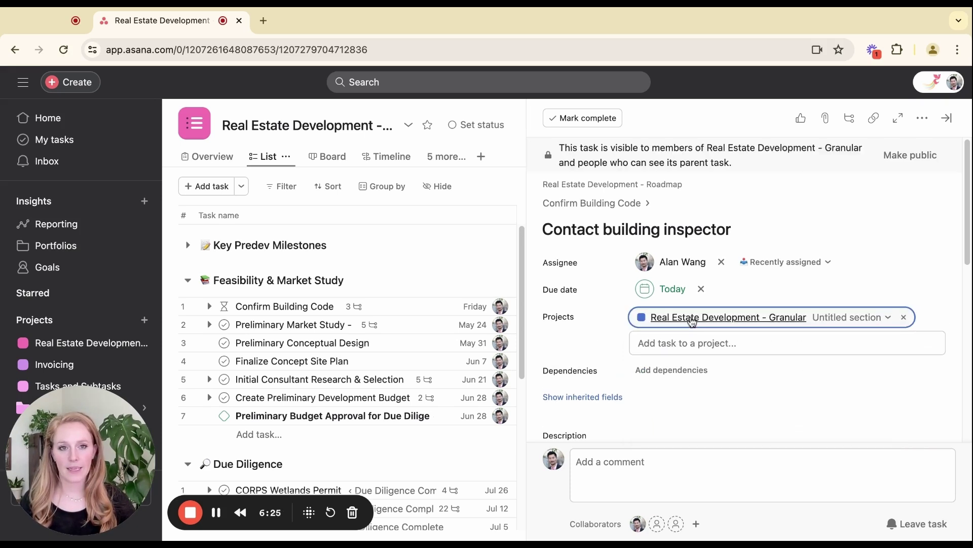
pyautogui.click(900, 274)
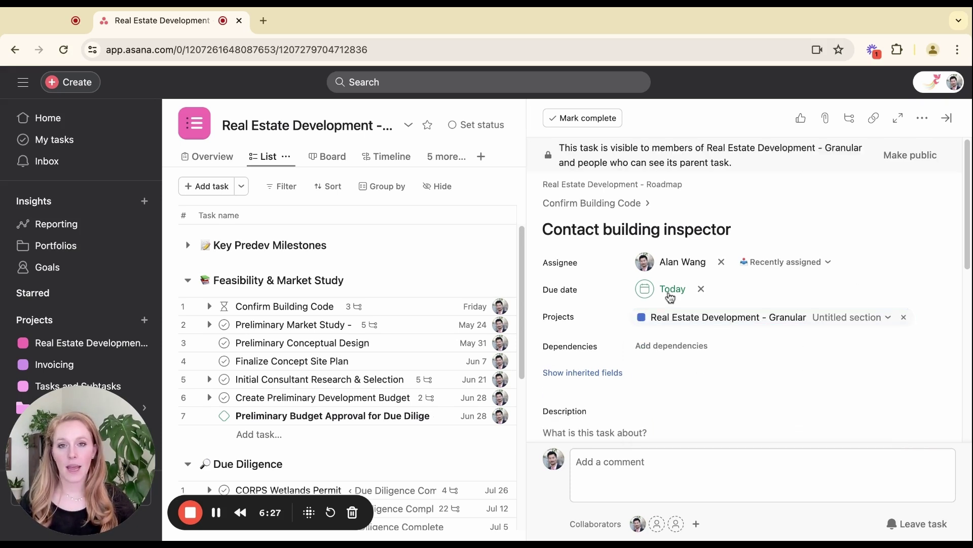
# Compare the project assignments of the recently assigned tasks in My tasks and open the Real Estate Development - Roadmap project from Confirm Building Code.
pyautogui.click(76, 141)
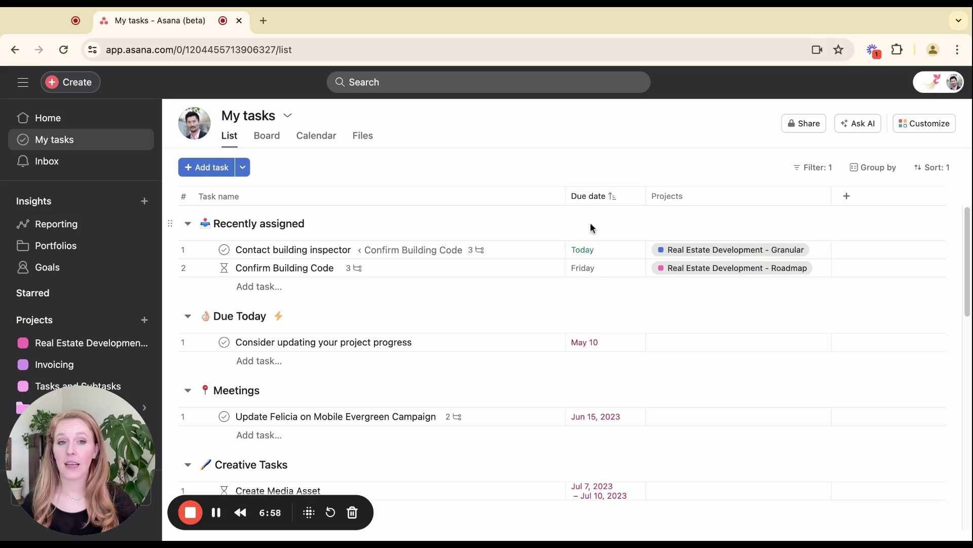
pyautogui.click(686, 277)
pyautogui.click(687, 274)
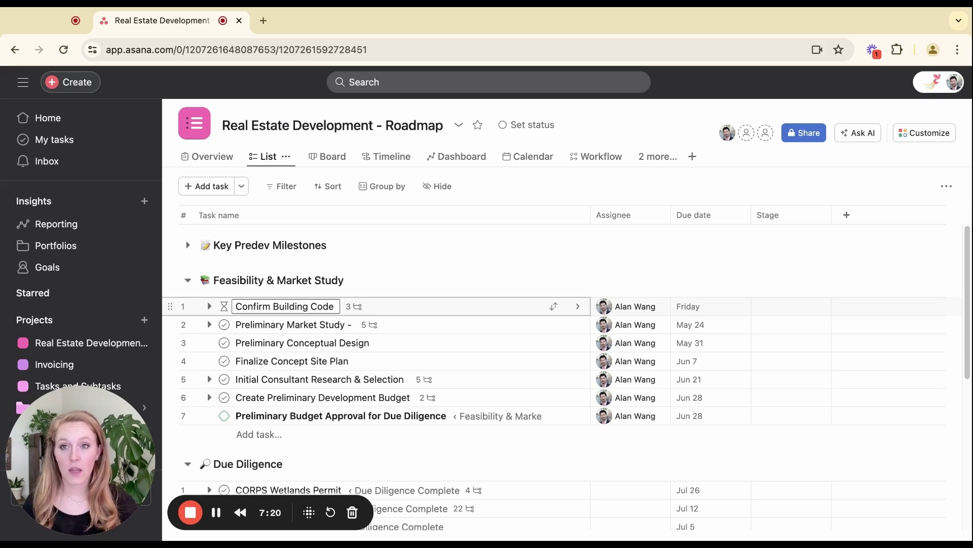
pyautogui.click(96, 142)
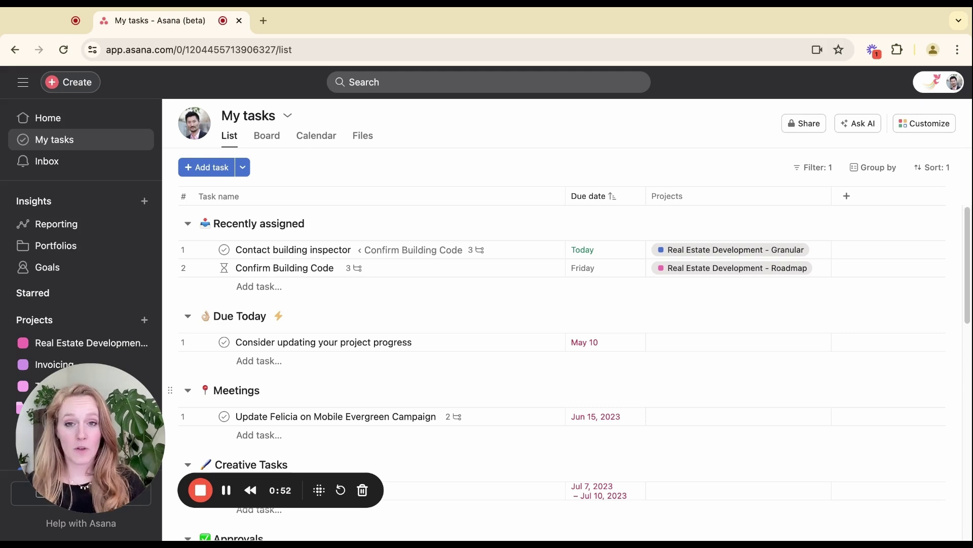
pyautogui.click(698, 268)
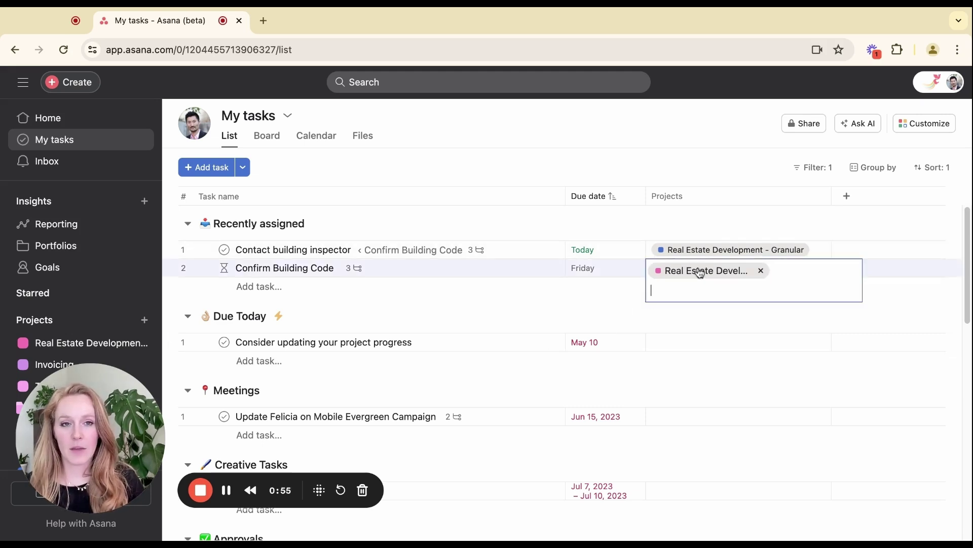
pyautogui.click(699, 270)
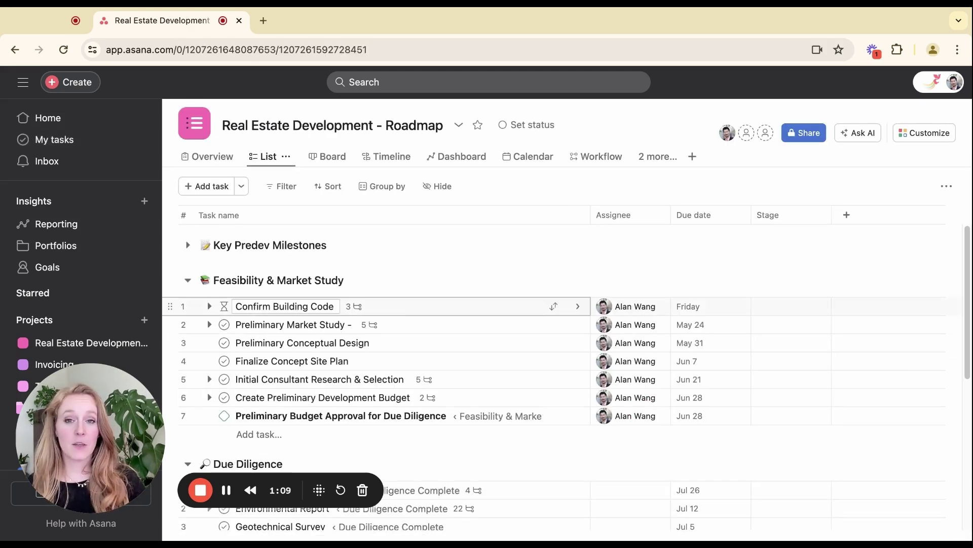
# Open the Confirm Building Code task, review its fields and its subtasks' due dates, and close the task details.
pyautogui.click(577, 307)
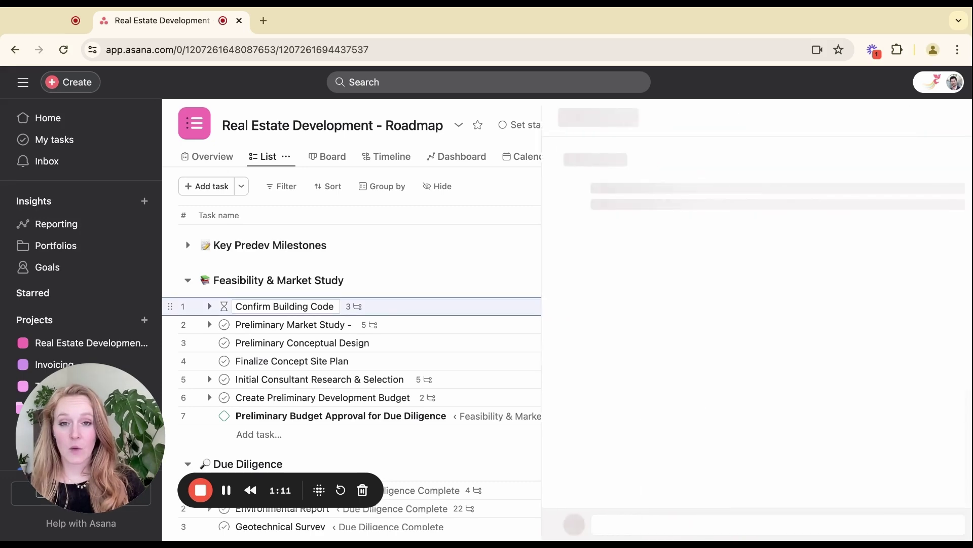
pyautogui.scroll(-5, 648, 361)
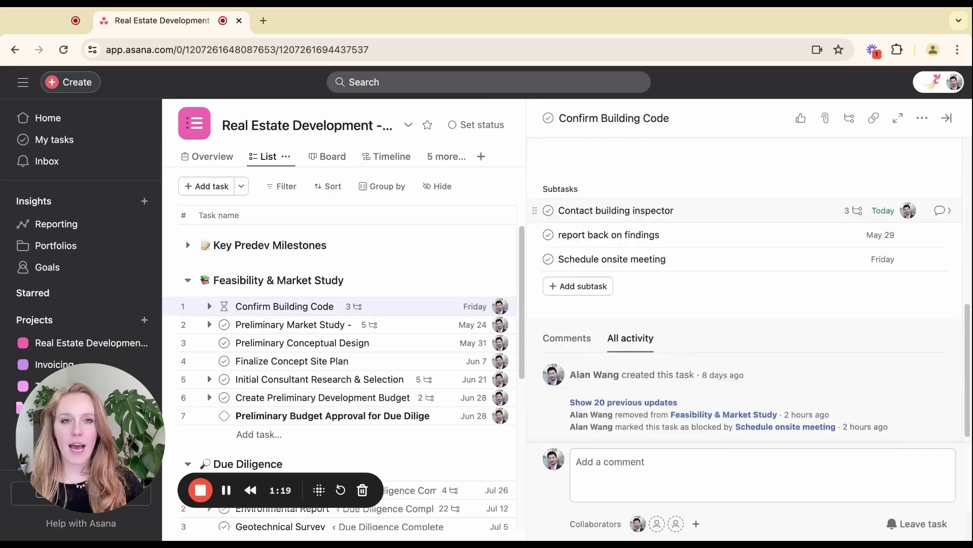
pyautogui.scroll(5, 527, 149)
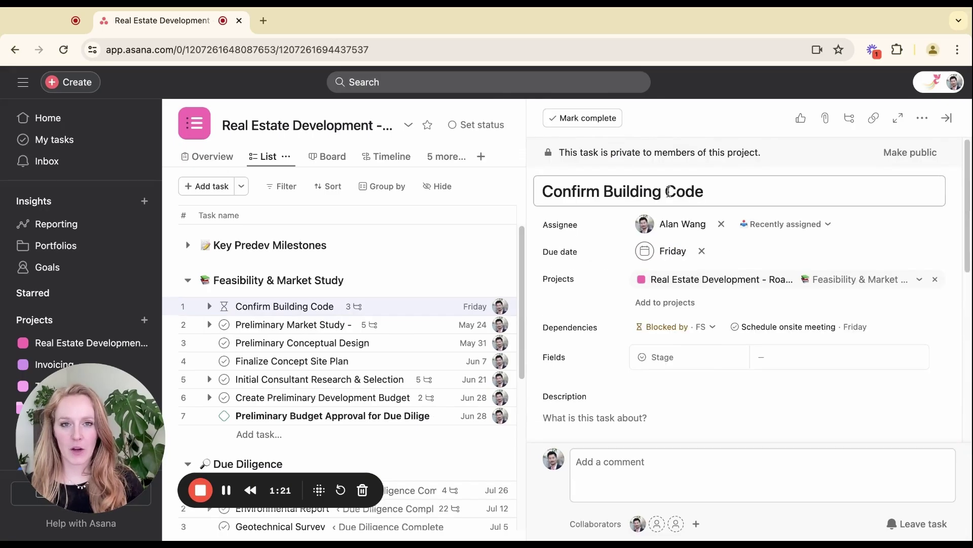
pyautogui.scroll(-5, 684, 348)
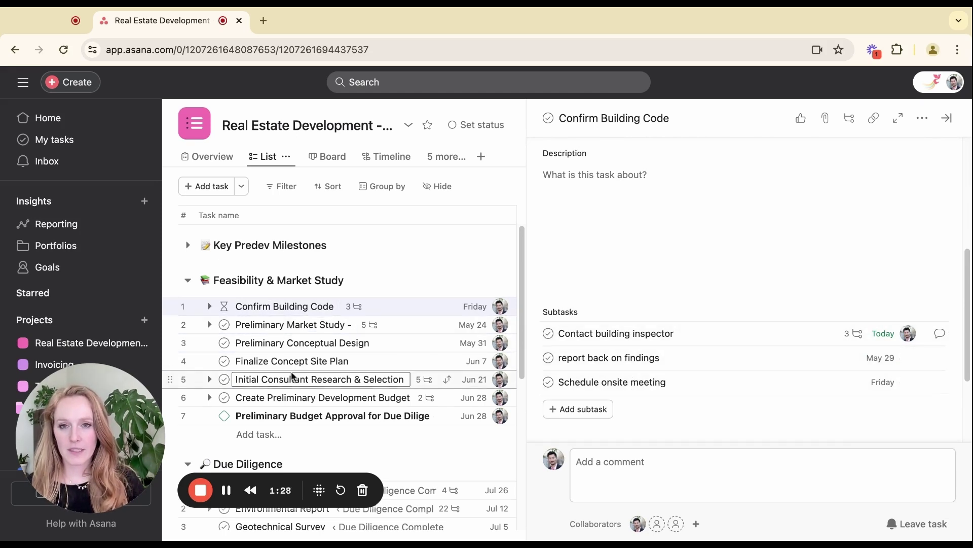
pyautogui.click(946, 118)
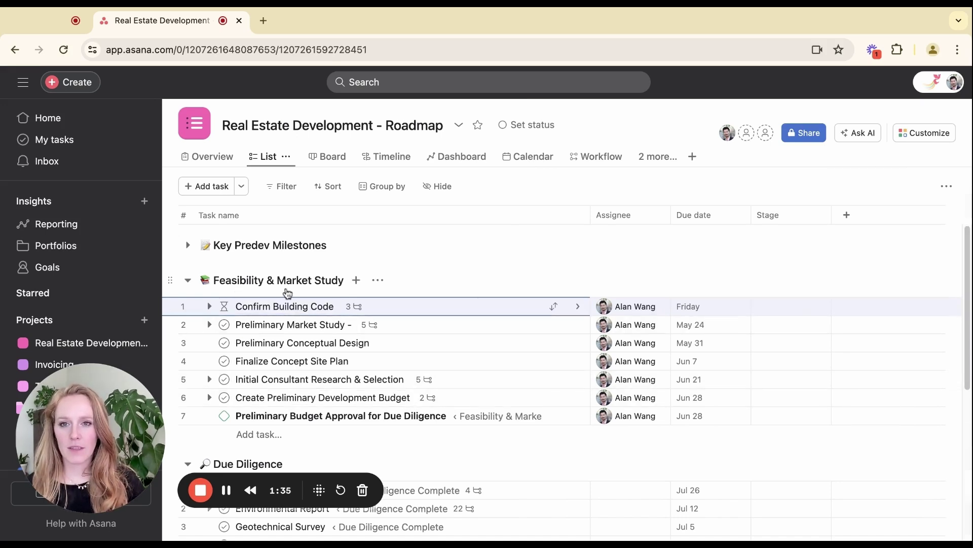
# Reopen Confirm Building Code to examine the Contact building inspector subtask in its subtask list, and close the details again.
pyautogui.click(376, 307)
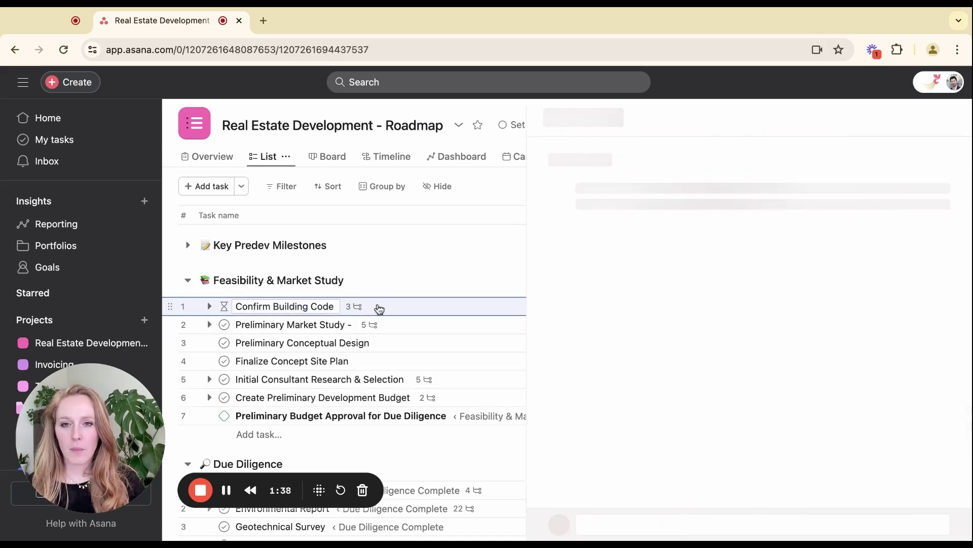
pyautogui.scroll(-5, 644, 363)
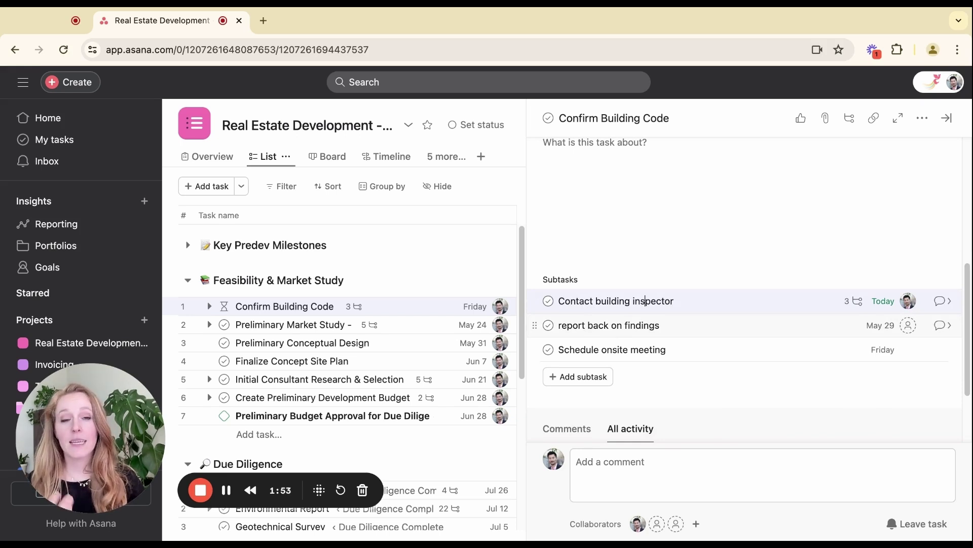
pyautogui.click(637, 303)
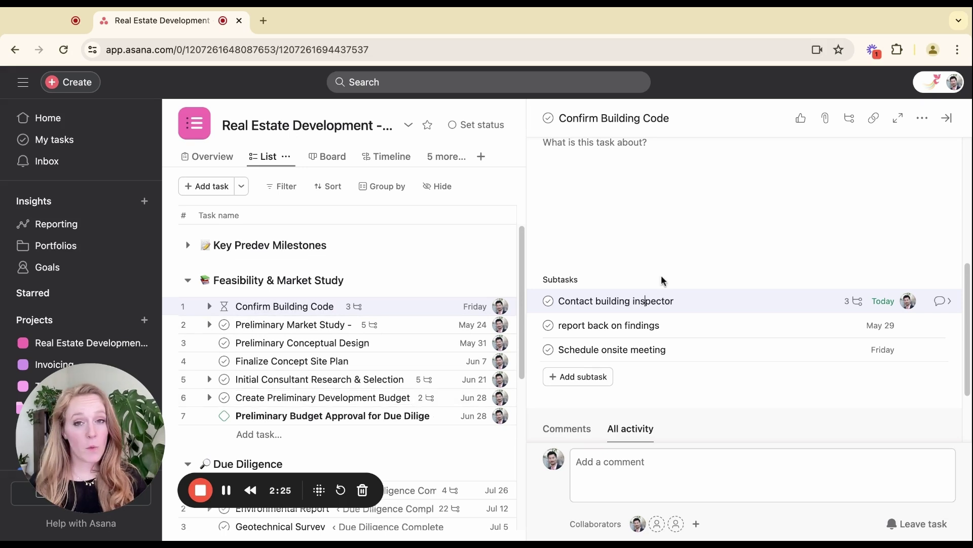
pyautogui.click(946, 118)
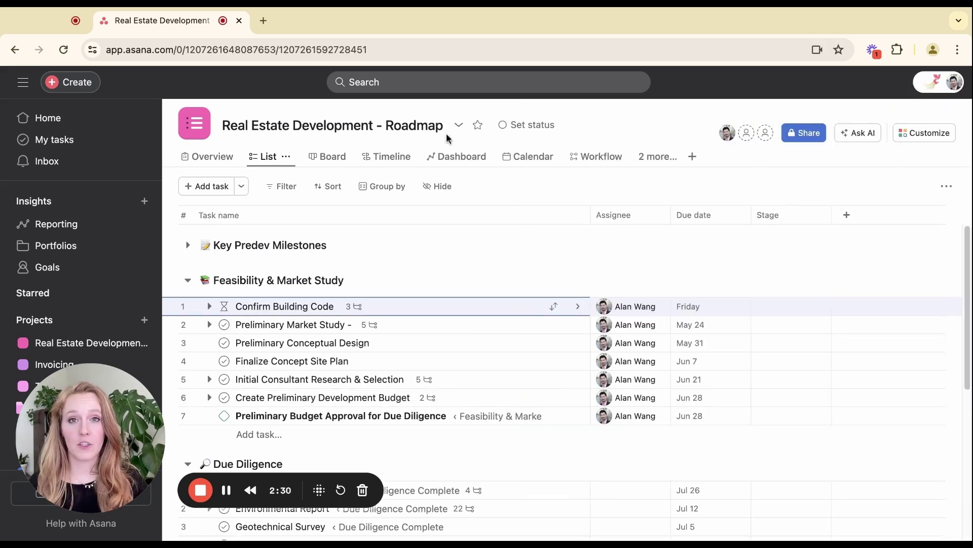
# Go to the Invoicing project from the recent search items and look over its invoice status sections.
pyautogui.click(443, 89)
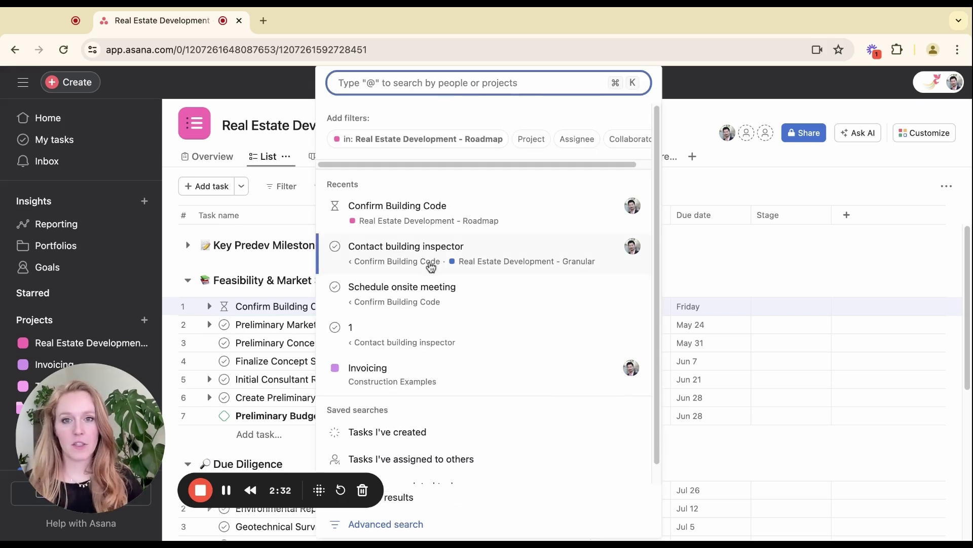
pyautogui.click(403, 378)
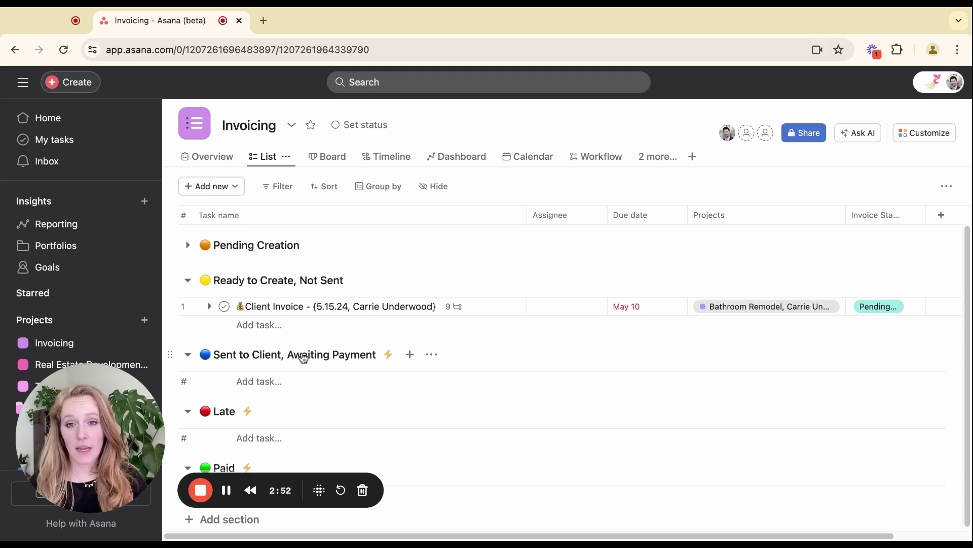
pyautogui.scroll(-1, 297, 359)
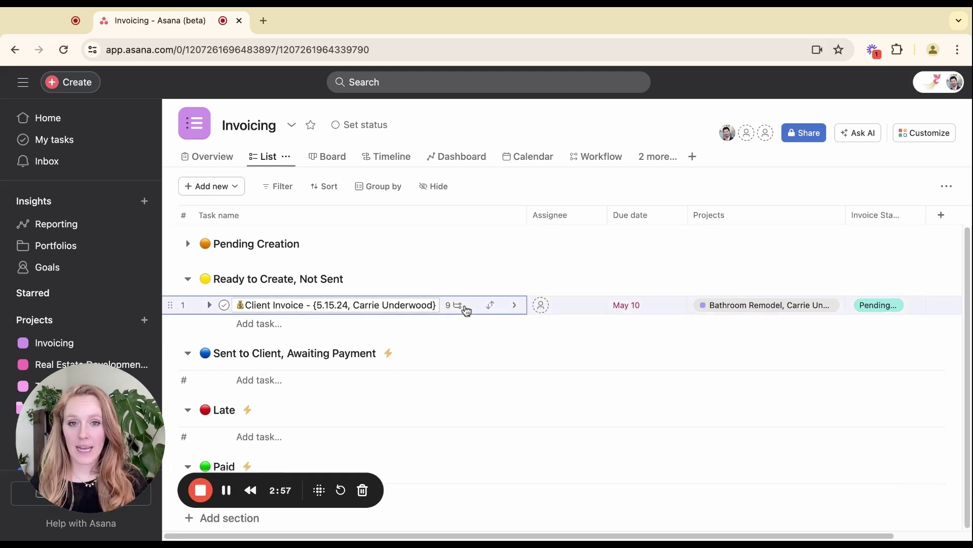
# Open the 5.15.24 Client Invoice task and read through its subtasks grouped under Step 1 and Step 2.
pyautogui.click(514, 304)
pyautogui.scroll(-3, 623, 358)
pyautogui.scroll(-10, 624, 358)
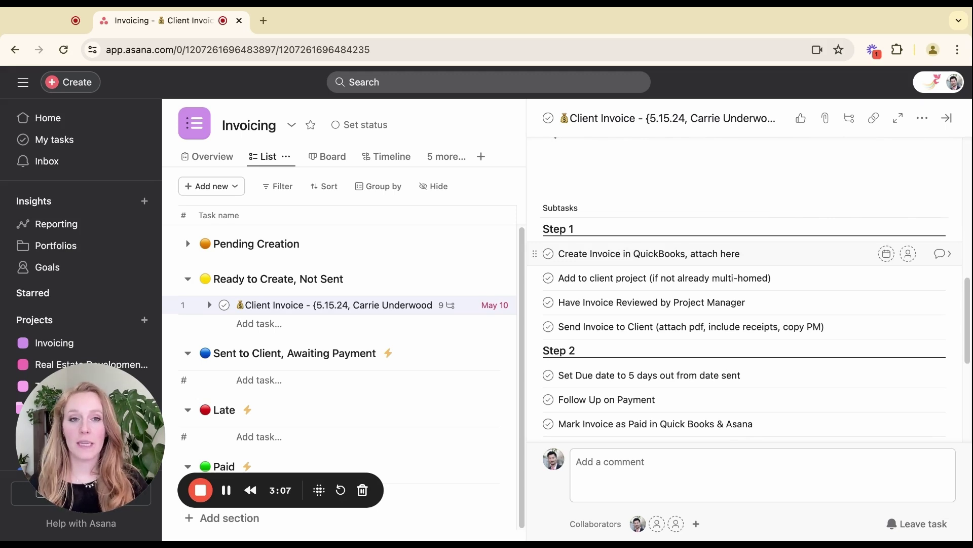
pyautogui.moveTo(588, 253); pyautogui.dragTo(662, 254)
pyautogui.moveTo(582, 278); pyautogui.dragTo(653, 278)
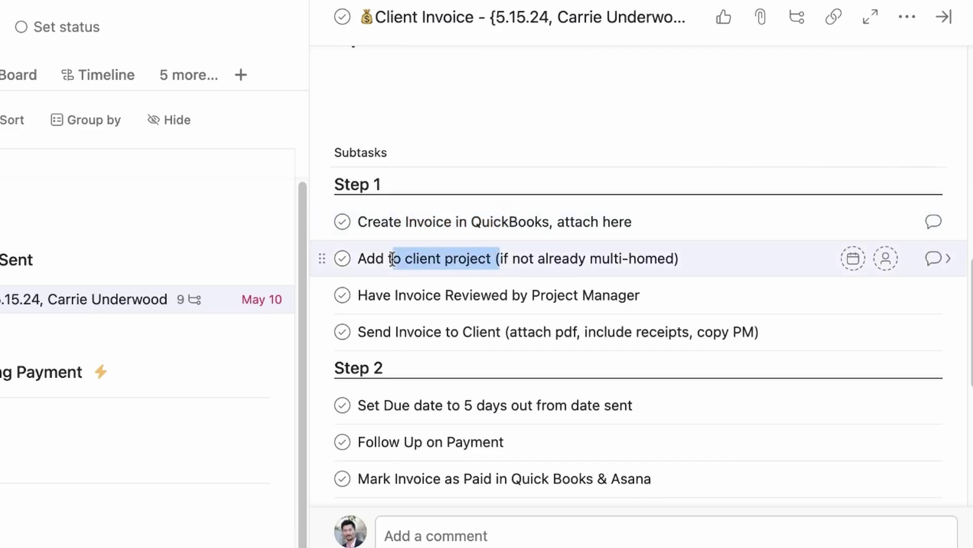
pyautogui.click(491, 295)
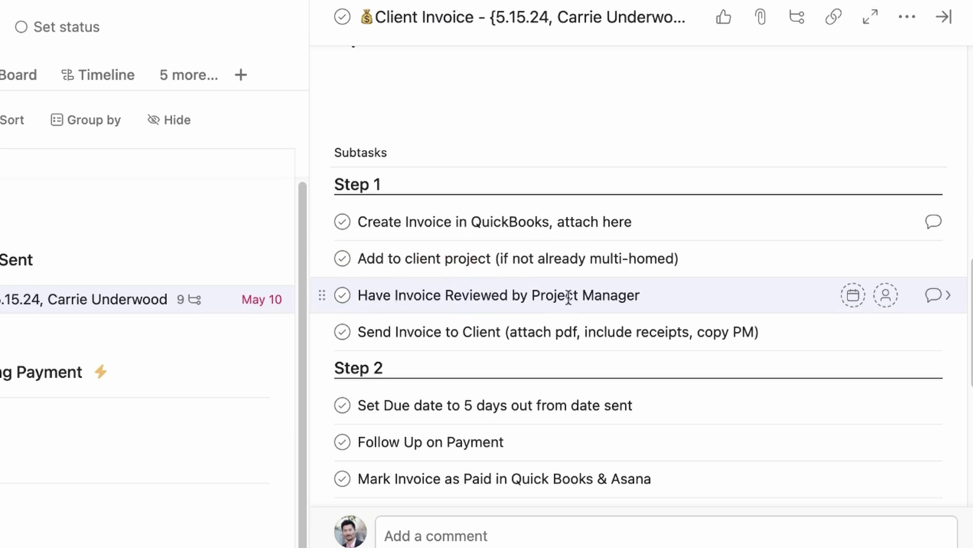
pyautogui.scroll(-3, 541, 350)
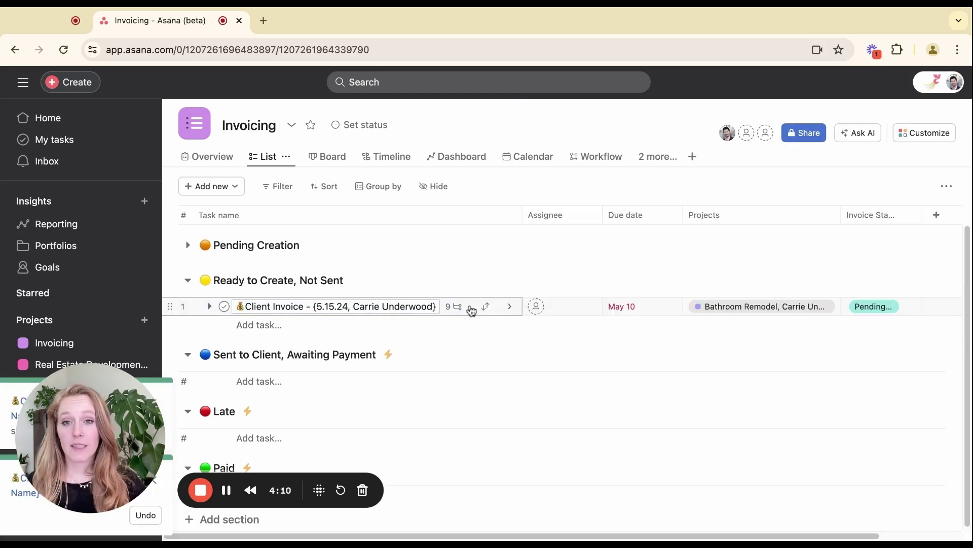
# Create a new invoice task in the Invoicing project from the Client Invoice - {Date, Name} template.
pyautogui.click(471, 310)
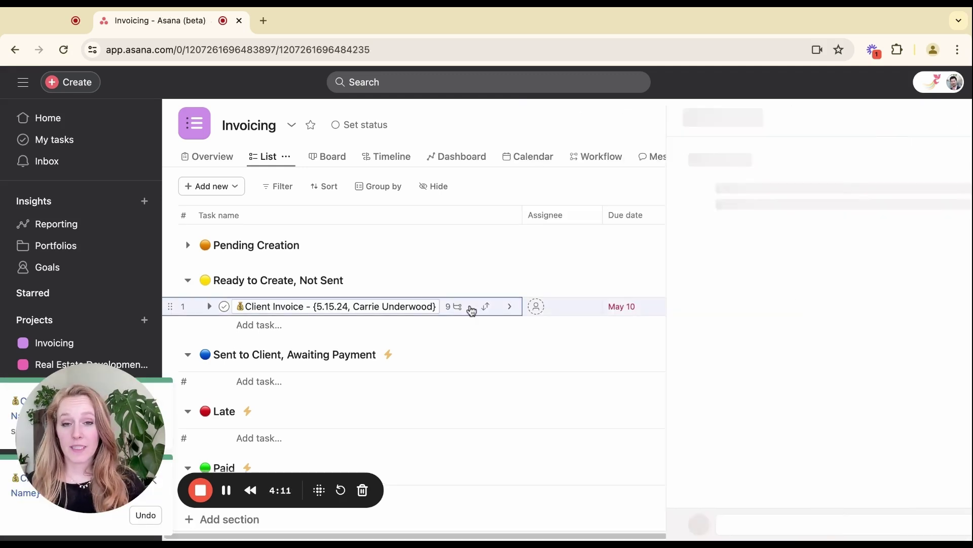
pyautogui.click(242, 187)
pyautogui.click(258, 311)
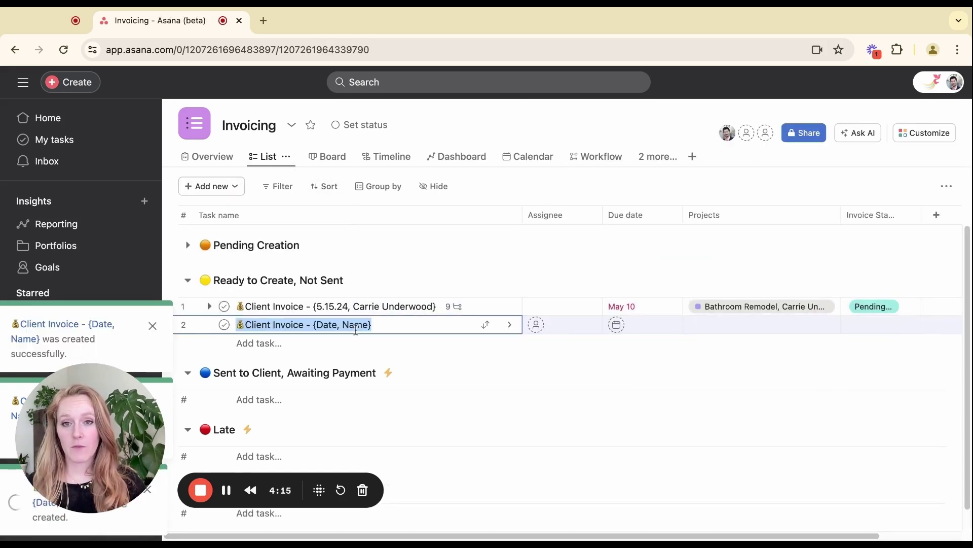
# Review the new Client Invoice task's subtasks and complete the first three: creating the invoice, adding it to the client project, and project manager review.
pyautogui.click(510, 325)
pyautogui.scroll(-5, 652, 352)
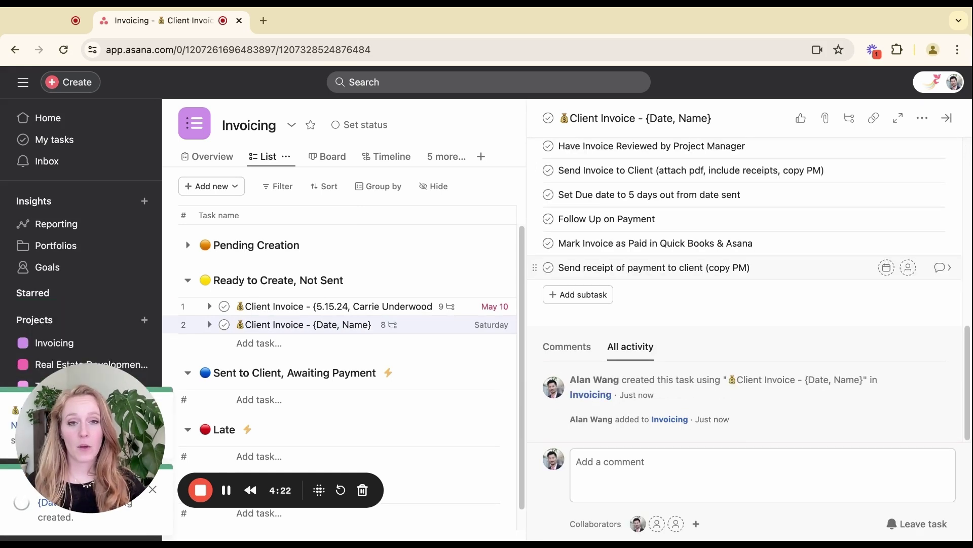
pyautogui.scroll(5, 749, 291)
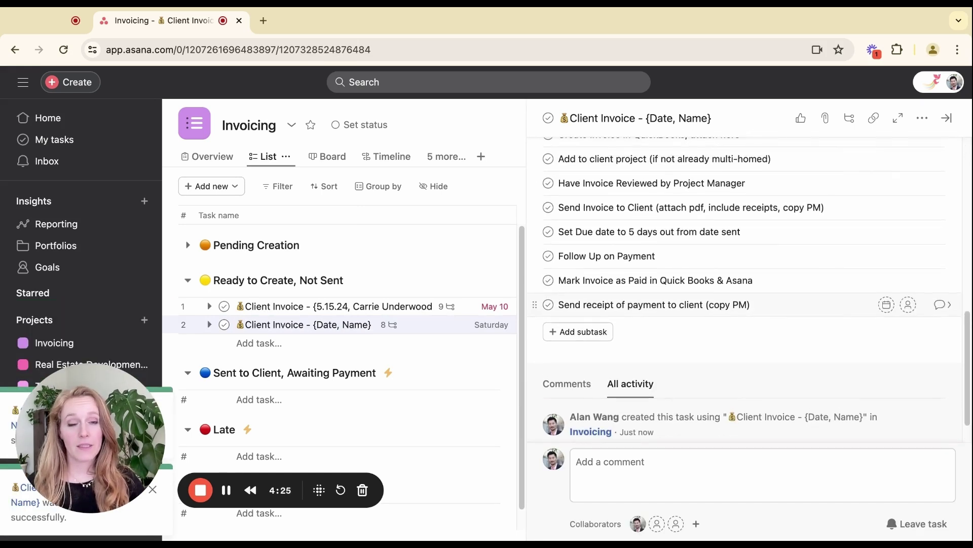
pyautogui.scroll(-1, 664, 298)
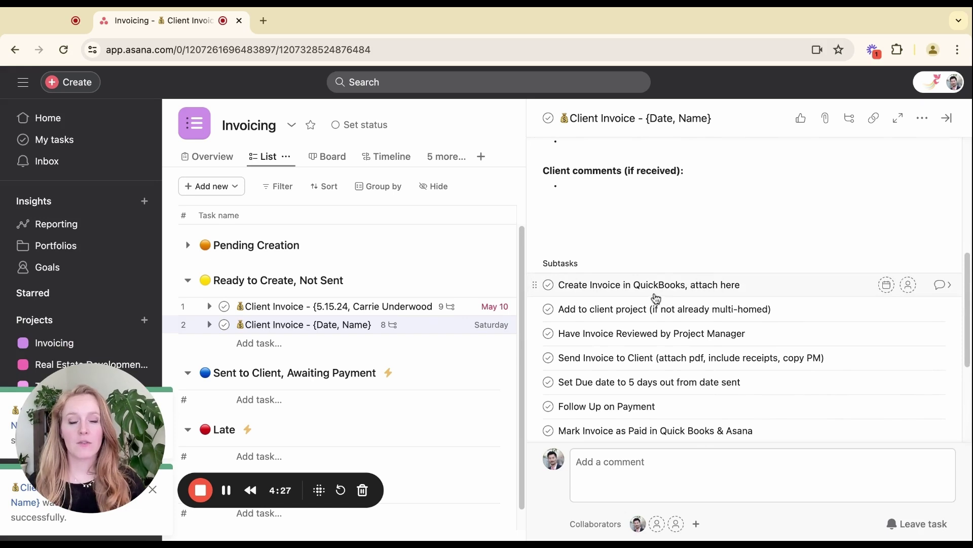
pyautogui.click(548, 284)
pyautogui.click(549, 308)
pyautogui.click(549, 333)
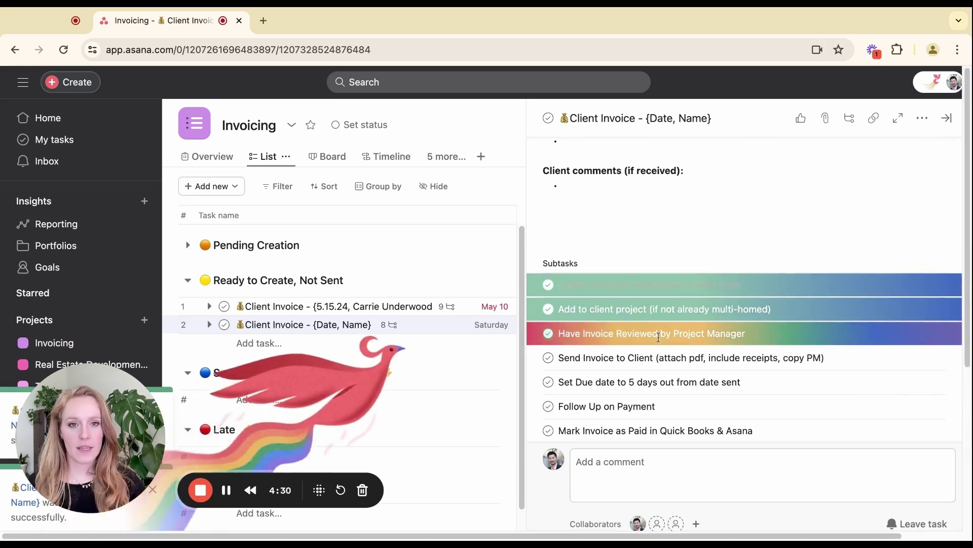
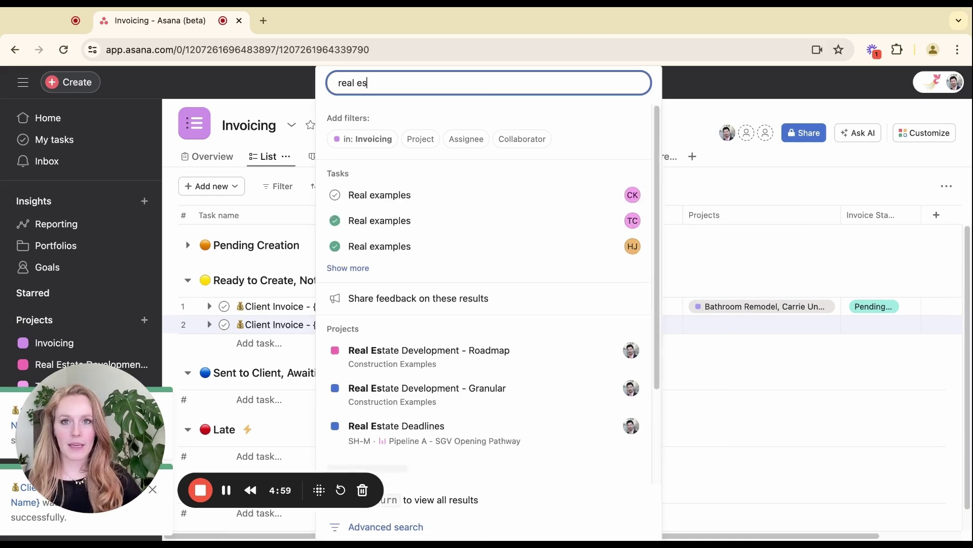
# Find the Real Estate Development - Roadmap project and open its Create Preliminary Development Budget task to view the subtasks.
pyautogui.click(454, 201)
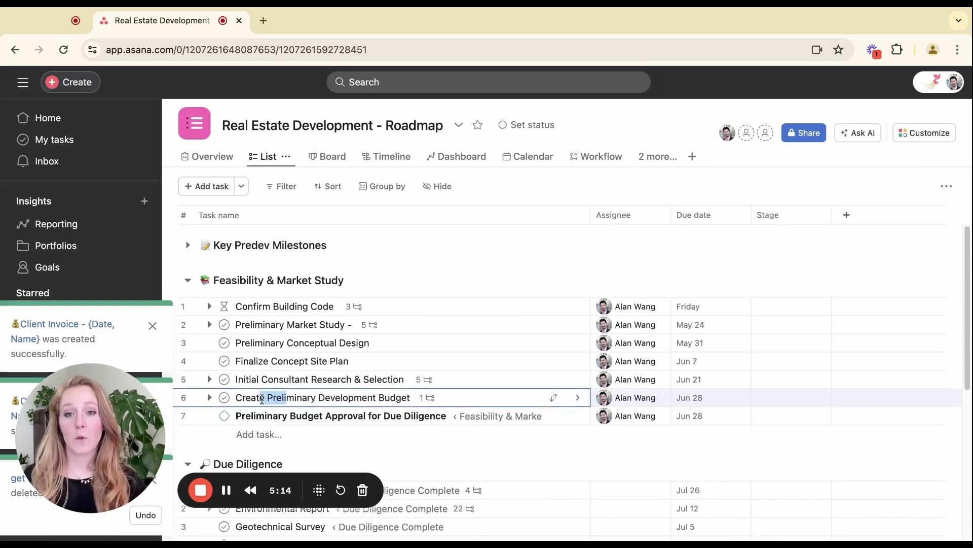
pyautogui.moveTo(260, 398); pyautogui.dragTo(389, 391)
pyautogui.click(465, 398)
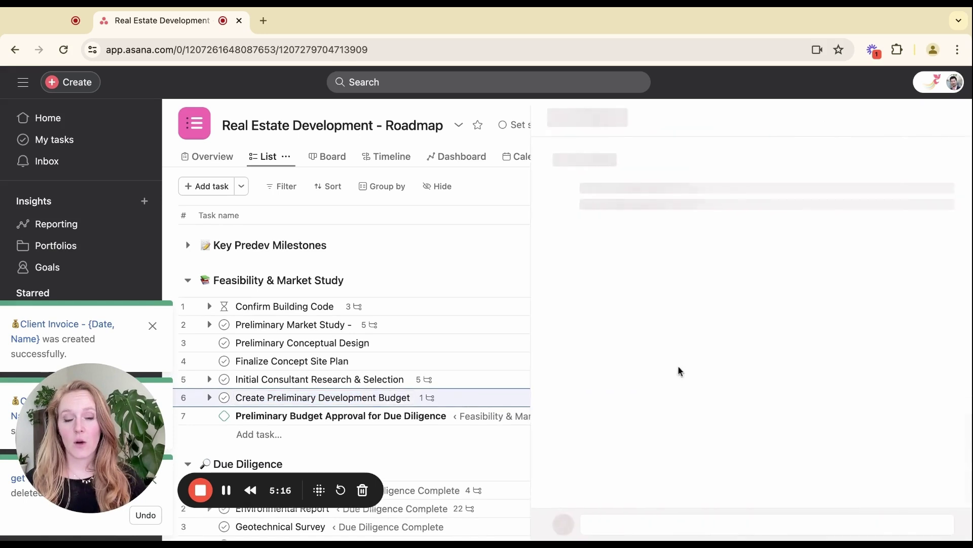
pyautogui.scroll(-4, 662, 360)
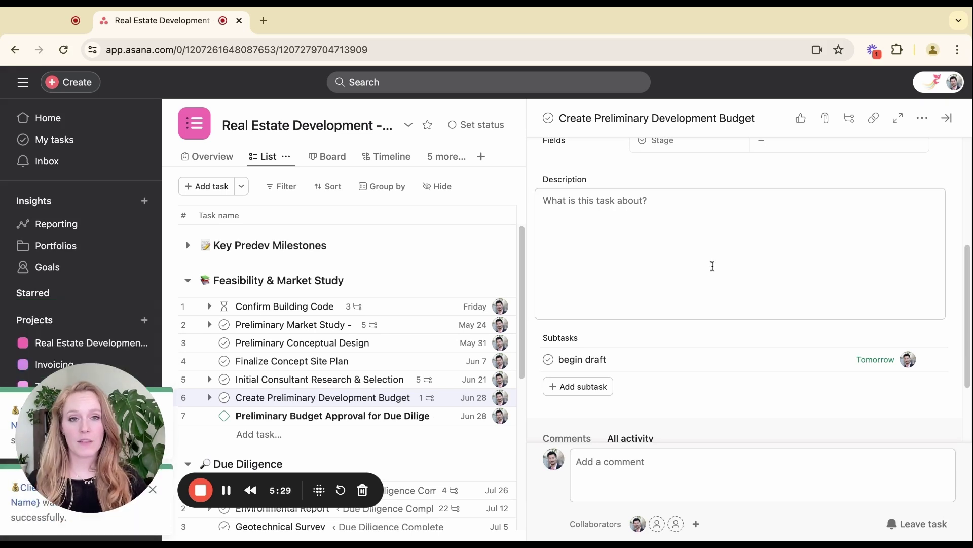
# Add a subtask for getting a colleague's feedback to the Create Preliminary Development Budget task.
pyautogui.scroll(4, 687, 388)
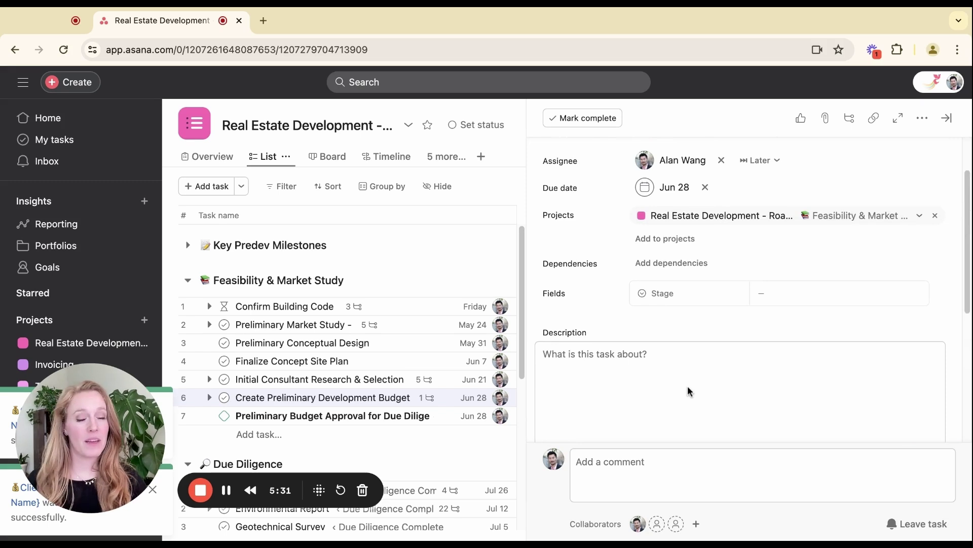
pyautogui.scroll(-4, 688, 388)
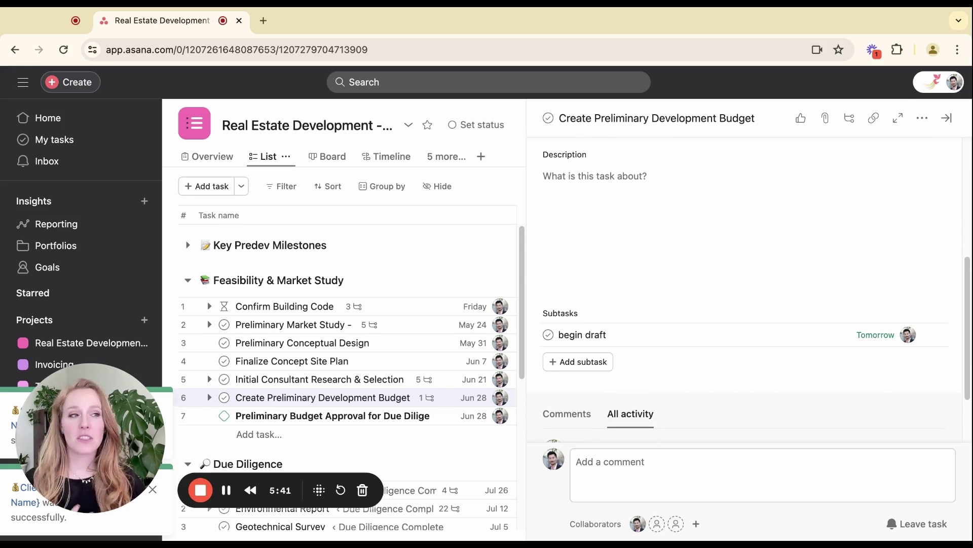
pyautogui.click(588, 364)
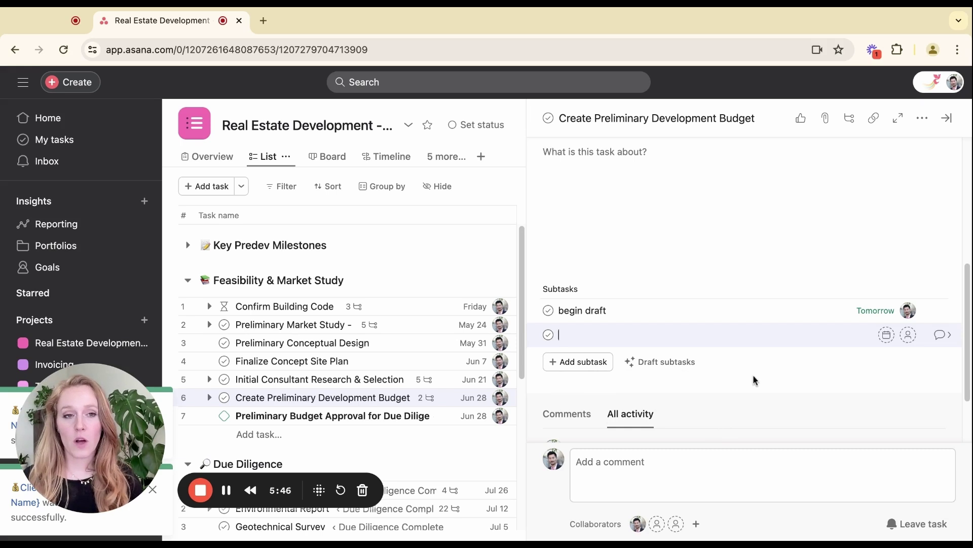
pyautogui.write('get feedback from Beverly')
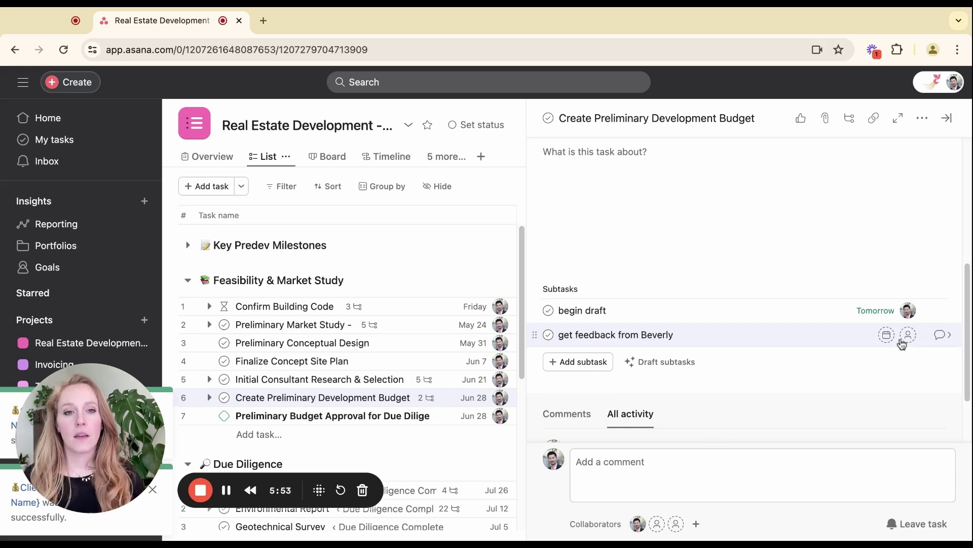
# Check the parent task's title, open the feedback subtask's details, and assign it to the colleague named in its title.
pyautogui.scroll(10, 793, 337)
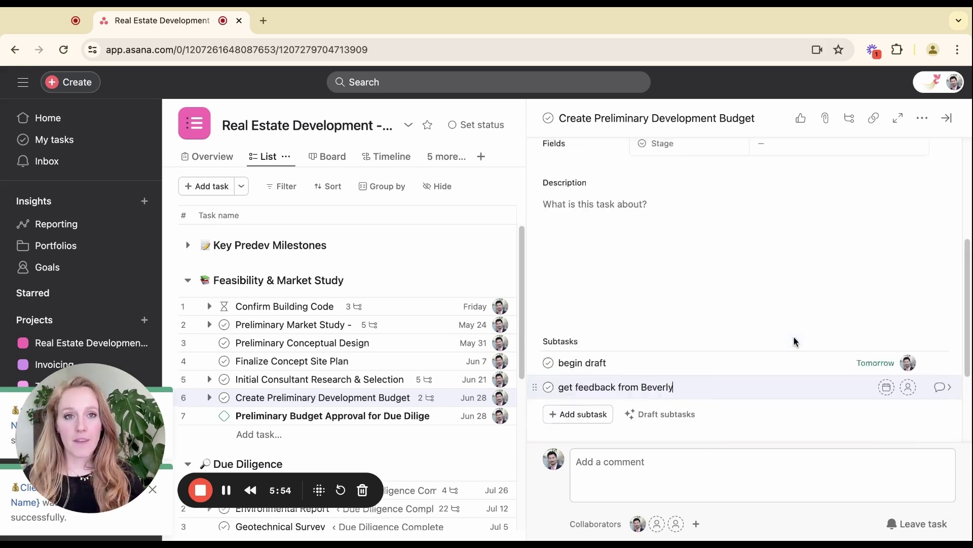
pyautogui.moveTo(750, 192); pyautogui.dragTo(546, 193)
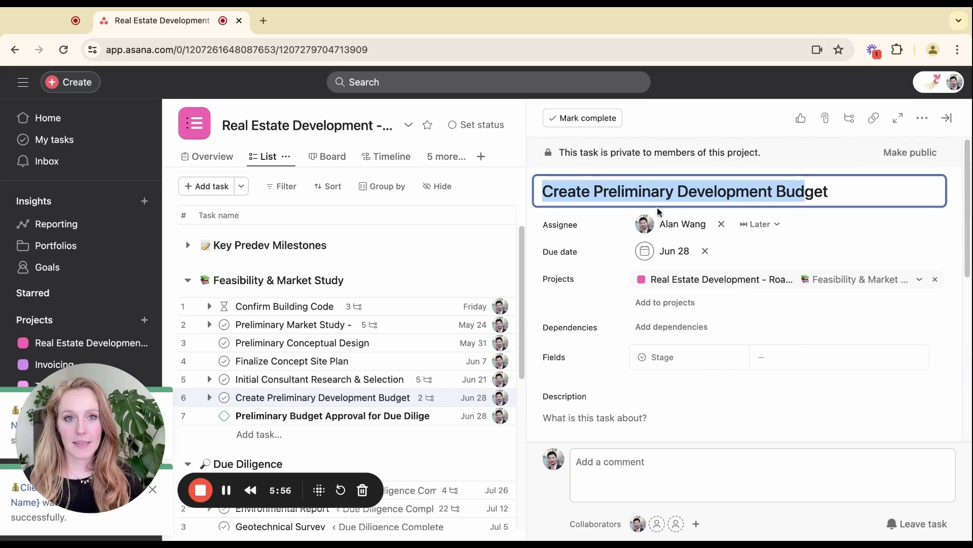
pyautogui.scroll(-5, 732, 359)
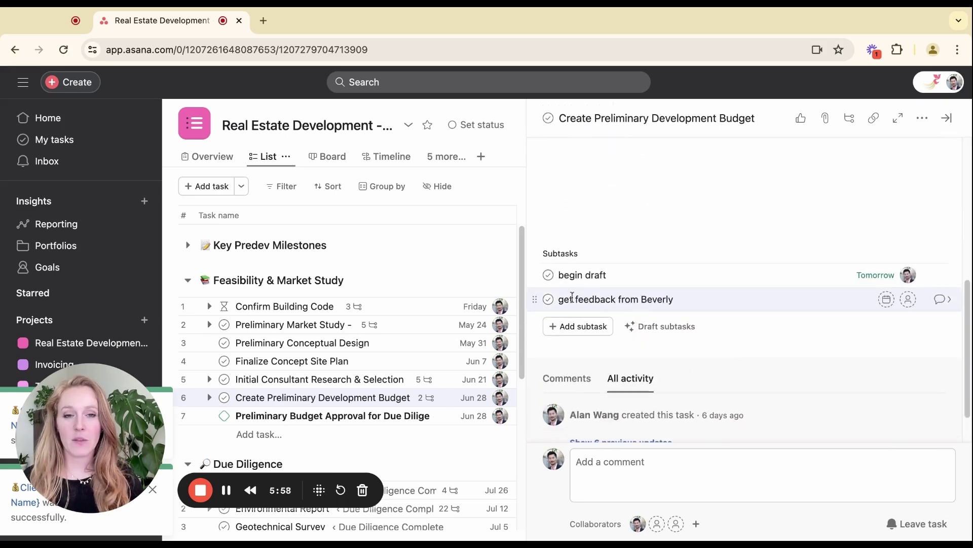
pyautogui.moveTo(562, 300); pyautogui.dragTo(659, 299)
pyautogui.click(931, 301)
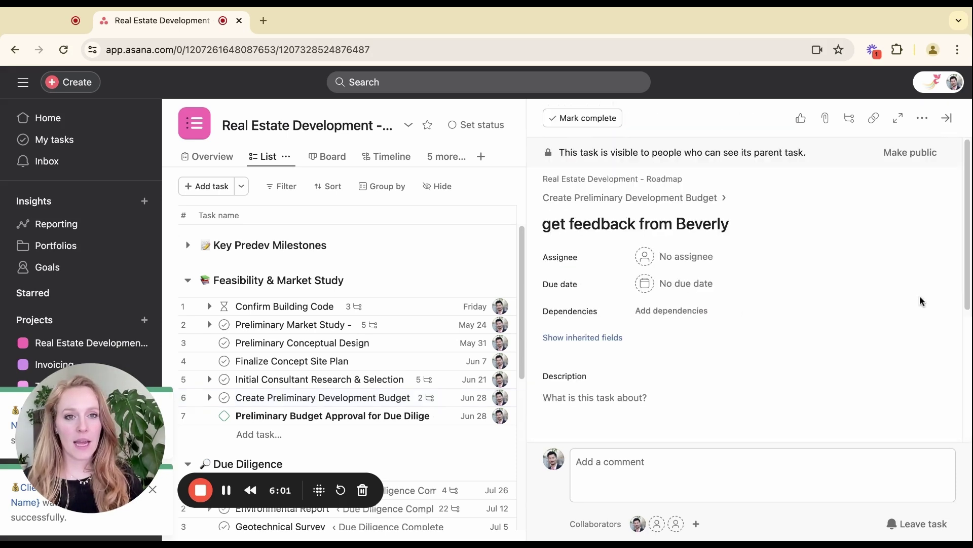
pyautogui.click(684, 267)
pyautogui.write('bev')
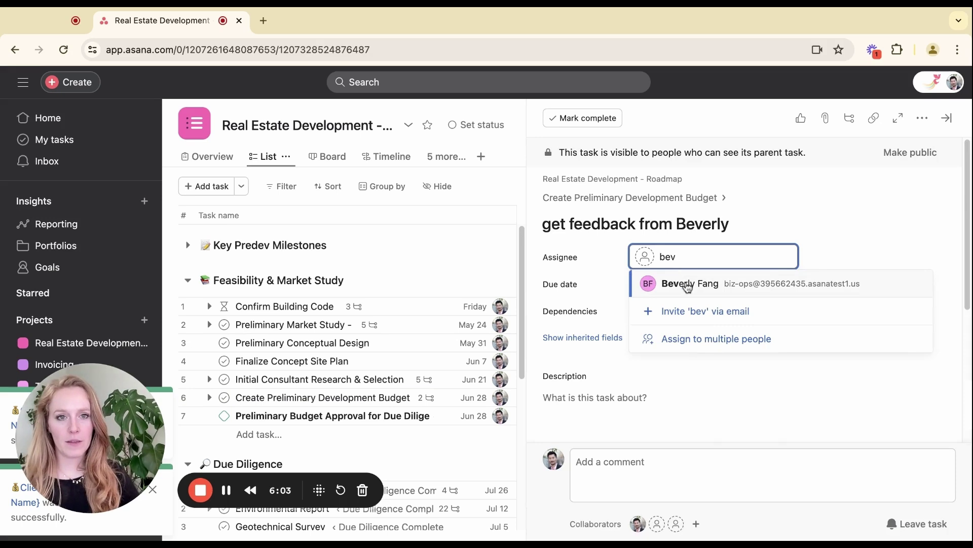
pyautogui.click(688, 287)
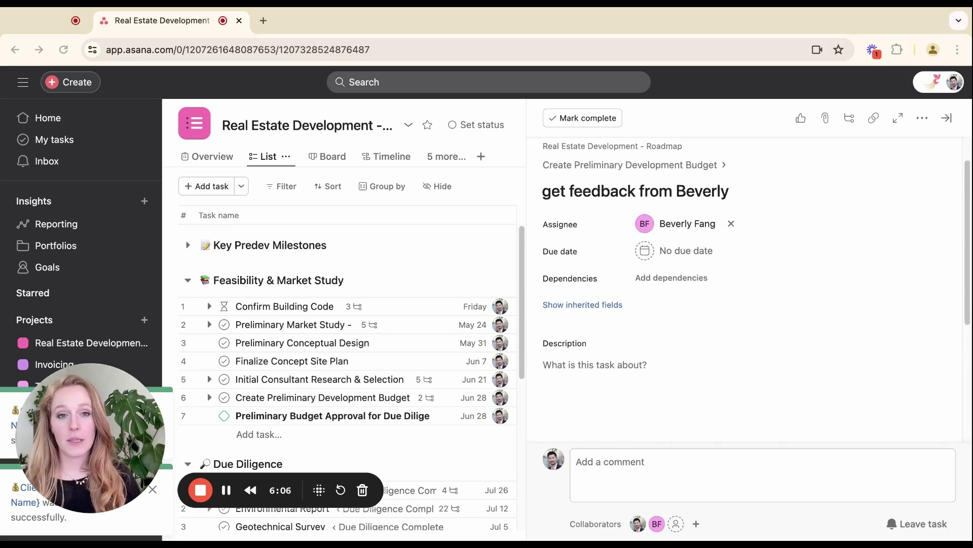
# Write a subtask description asking the colleague to review the quote and say whether their projects had the same pricing for this type of work.
pyautogui.click(580, 374)
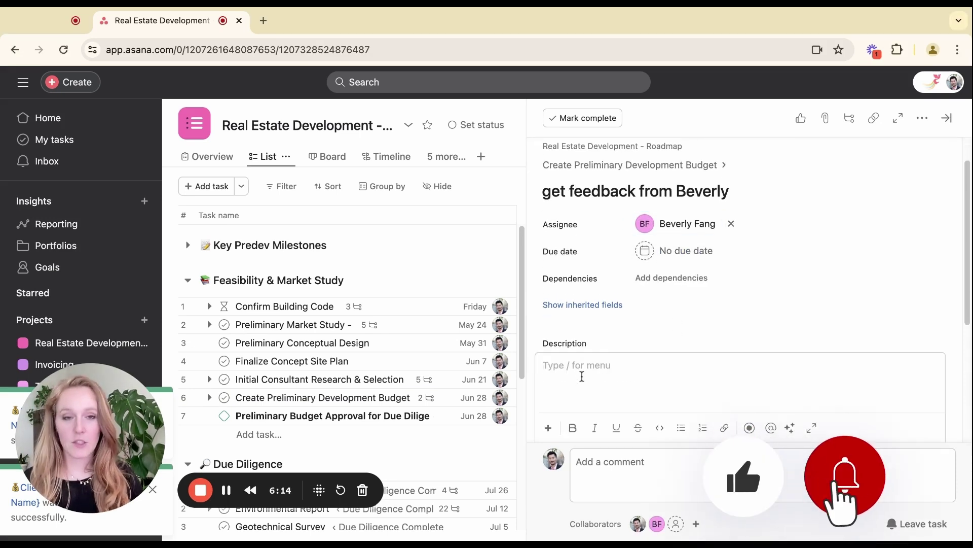
pyautogui.write('Hey Beverly, Can you take a look at this quote and let me know if your projects have had the same pricing for this type of work? Thanks!')
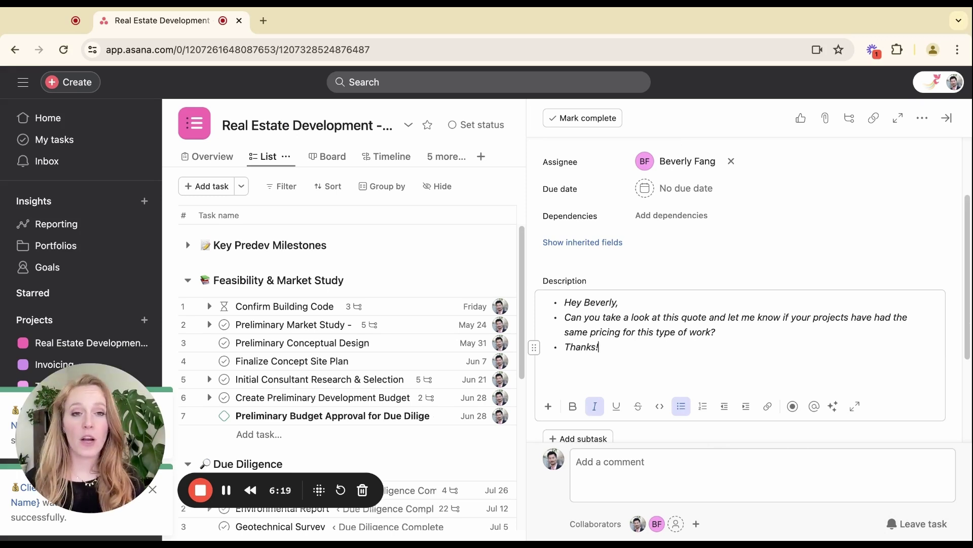
pyautogui.scroll(1, 676, 272)
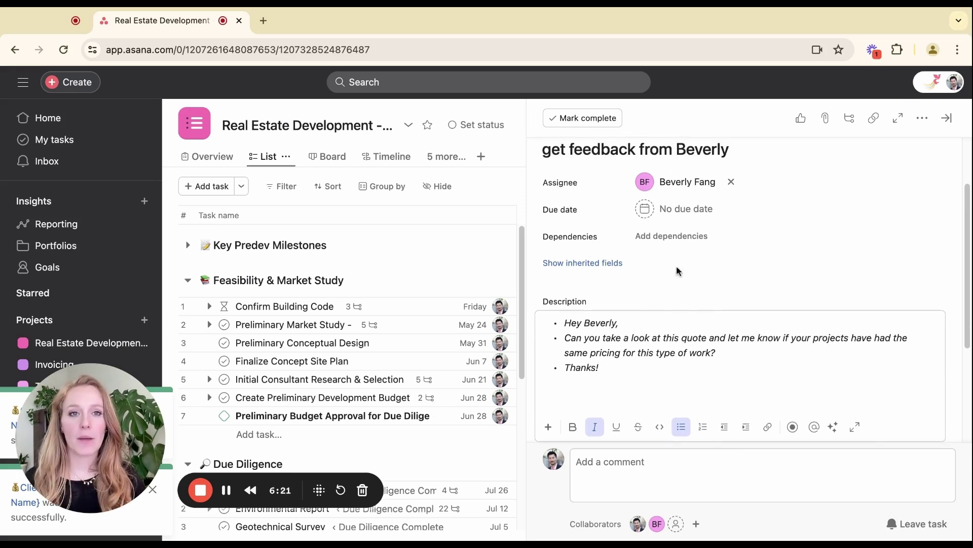
pyautogui.scroll(-1, 659, 376)
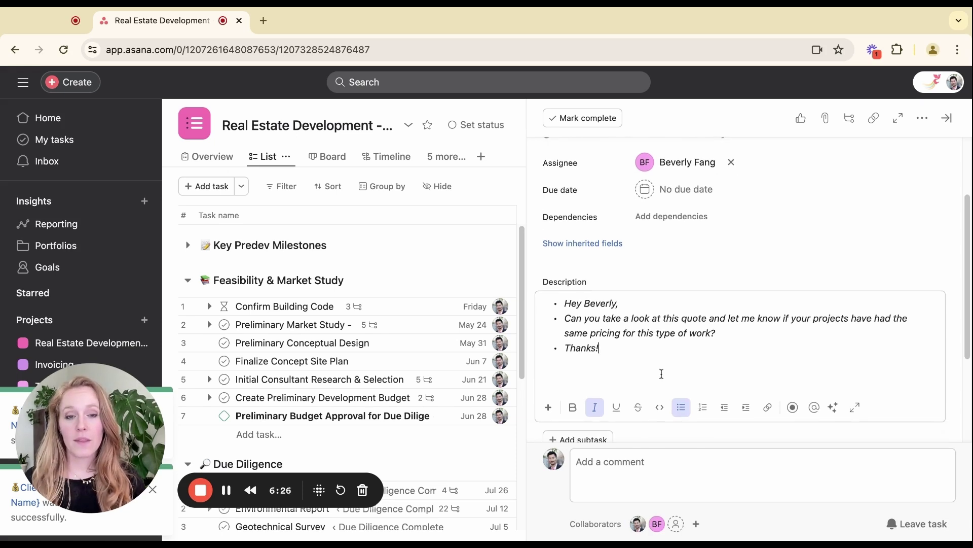
pyautogui.scroll(5, 673, 369)
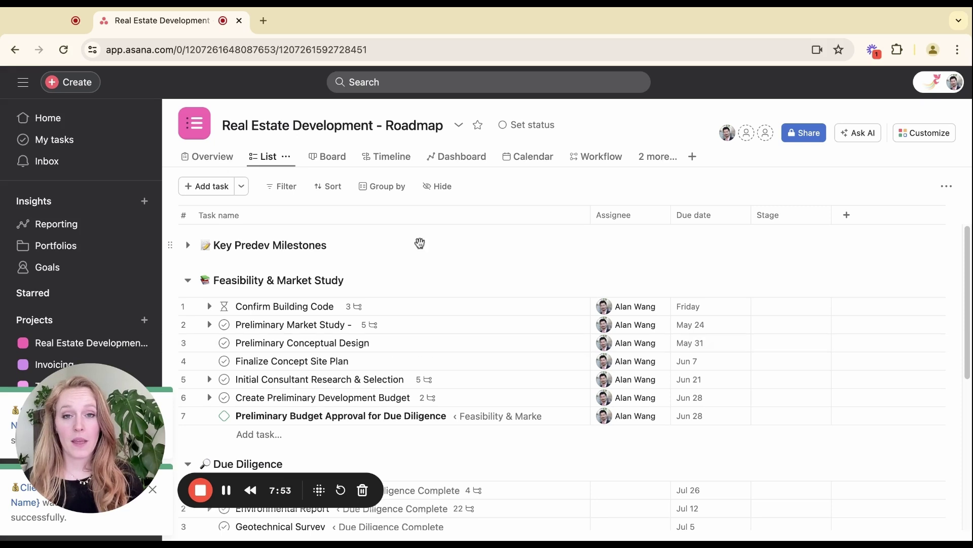
# Open the Real Estate Development - Roadmap project's dashboard and examine the Total tasks chart.
pyautogui.click(451, 167)
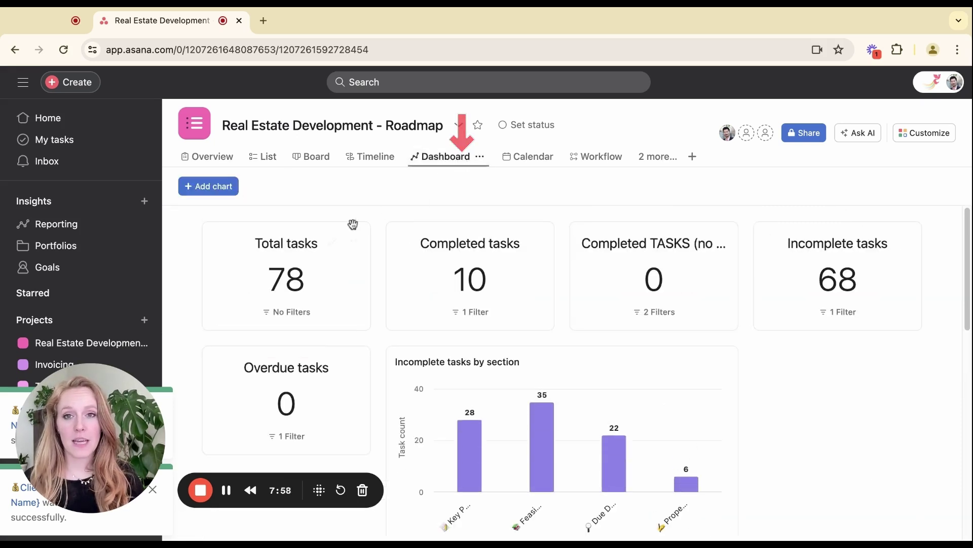
pyautogui.moveTo(268, 245)
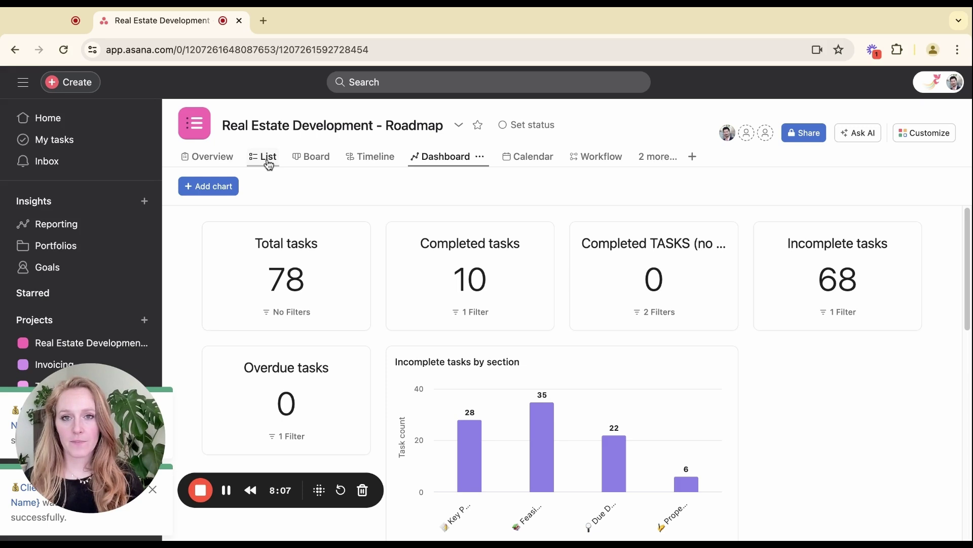
pyautogui.moveTo(319, 243)
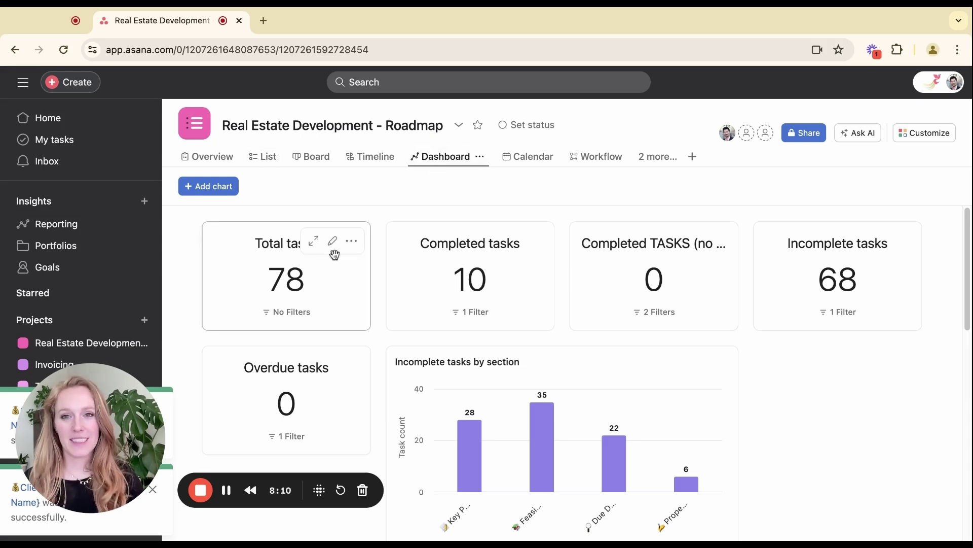
# Expand Key Predev Milestones in the task list and select every task down through Property Land Acquisition to count them.
pyautogui.click(265, 156)
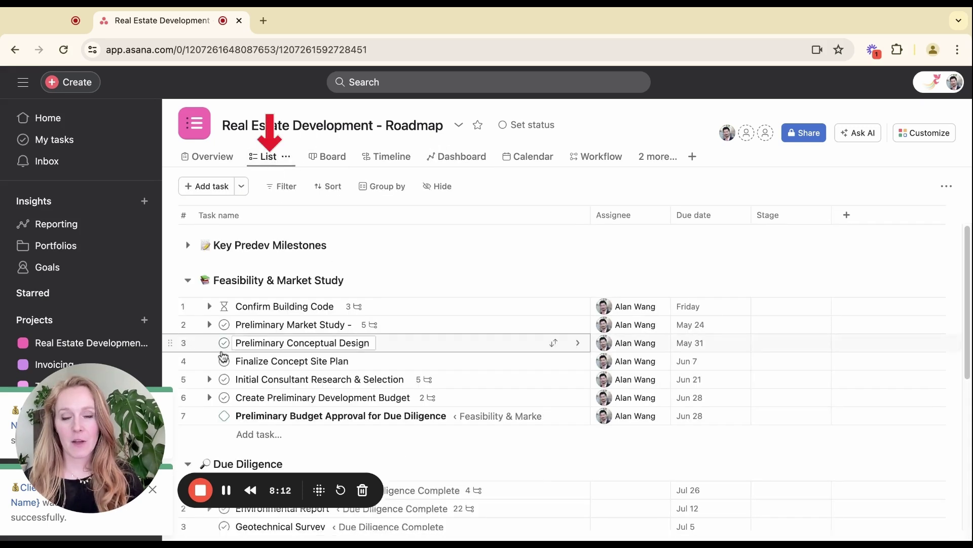
pyautogui.click(187, 244)
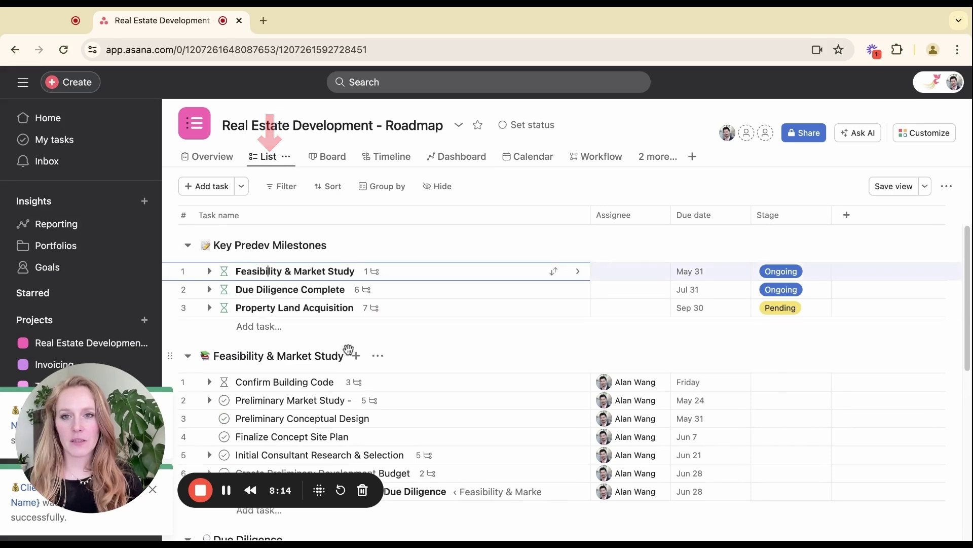
pyautogui.scroll(-10, 348, 350)
pyautogui.keyDown('shift'); pyautogui.click(420, 486); pyautogui.keyUp('shift')
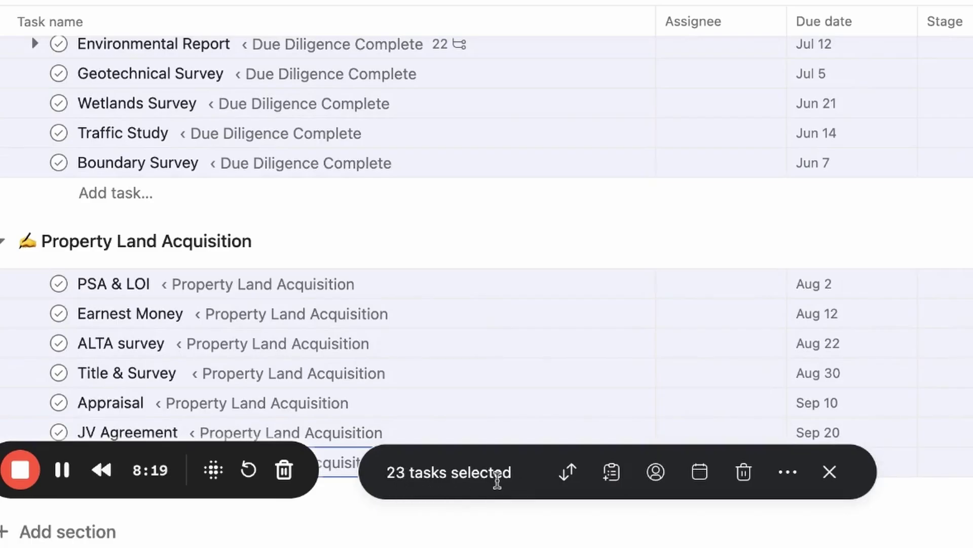
pyautogui.scroll(10, 338, 398)
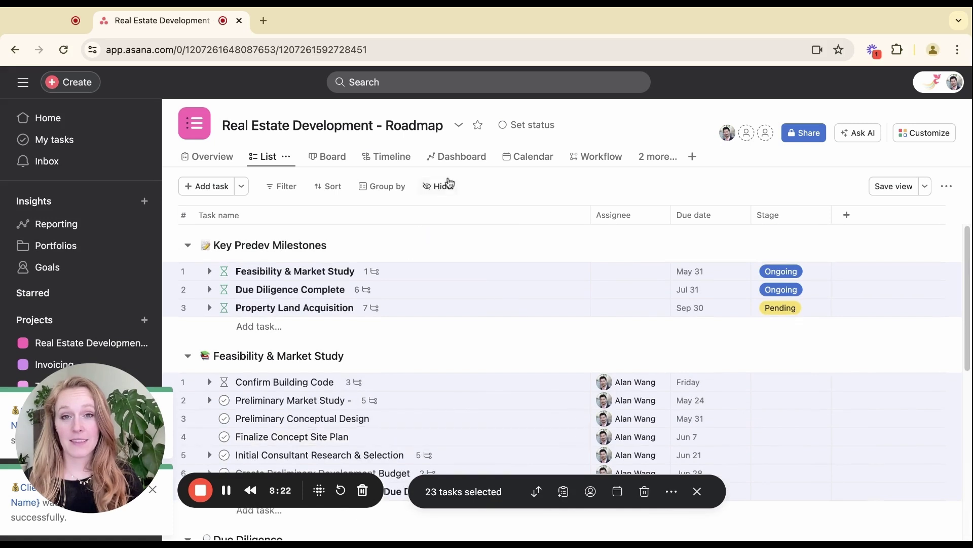
# Add a Subtasks filter set to Don't show subtasks to the dashboard's Total tasks chart and save it.
pyautogui.click(454, 158)
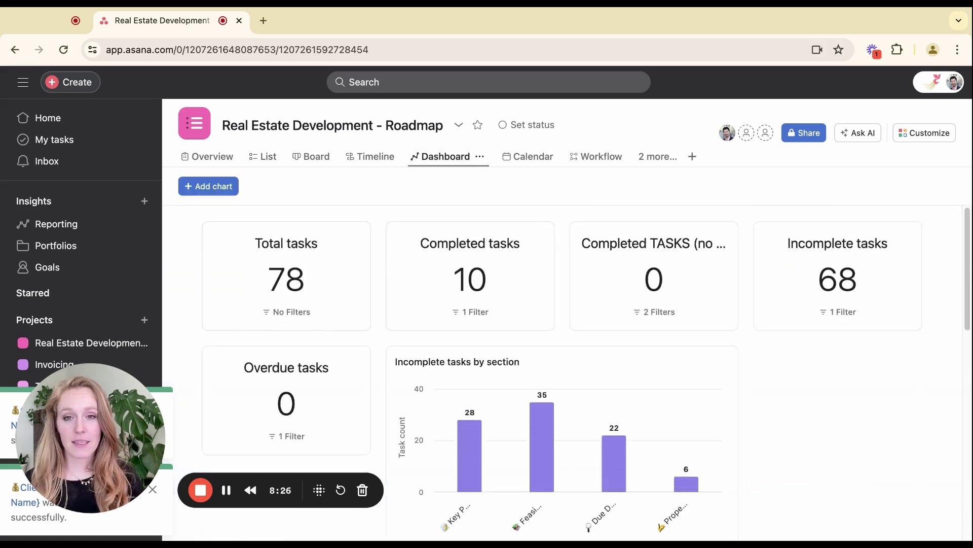
pyautogui.moveTo(341, 250)
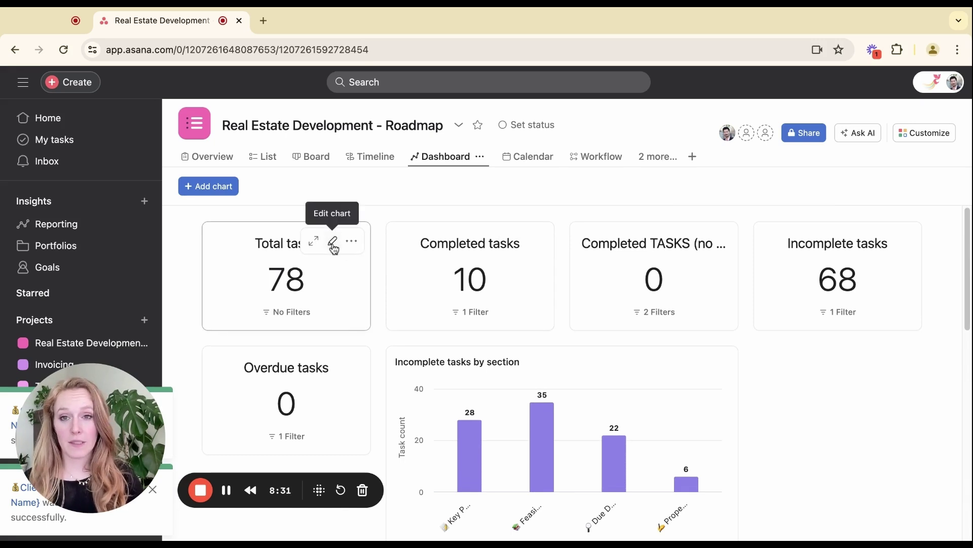
pyautogui.click(332, 242)
pyautogui.click(624, 403)
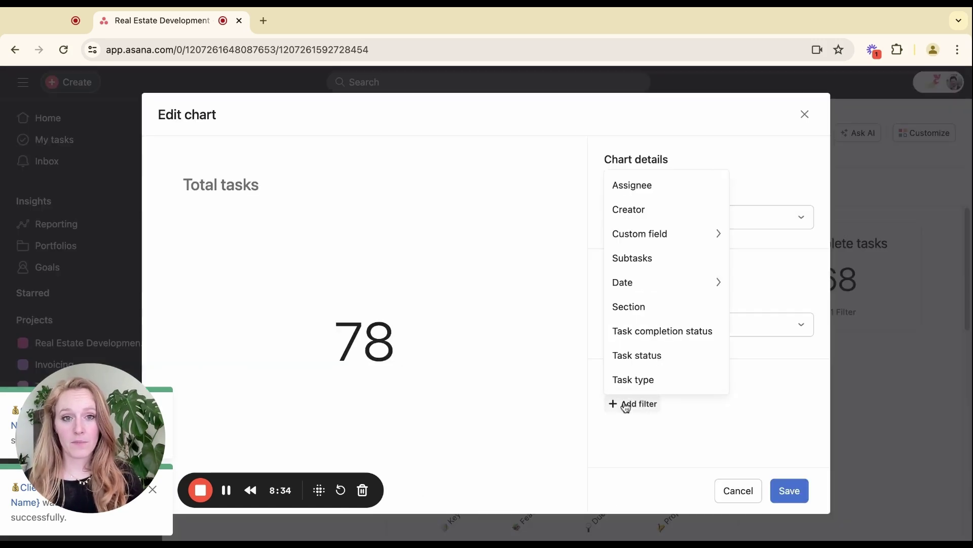
pyautogui.click(631, 269)
pyautogui.scroll(-2, 637, 375)
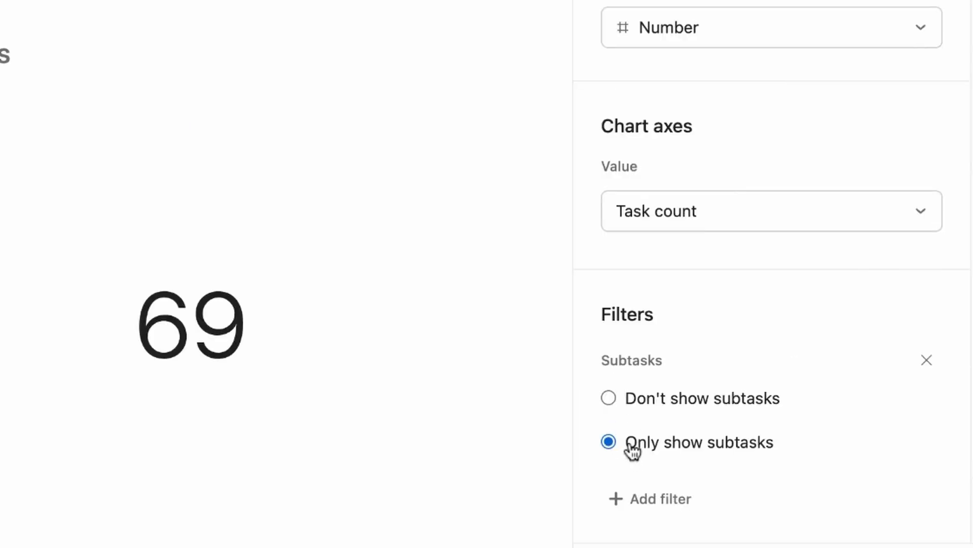
pyautogui.click(610, 407)
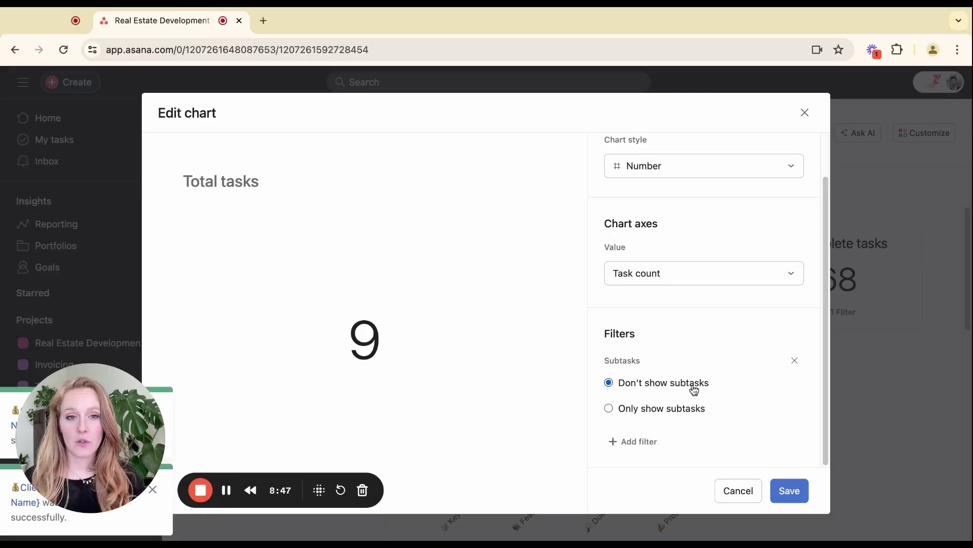
pyautogui.click(787, 491)
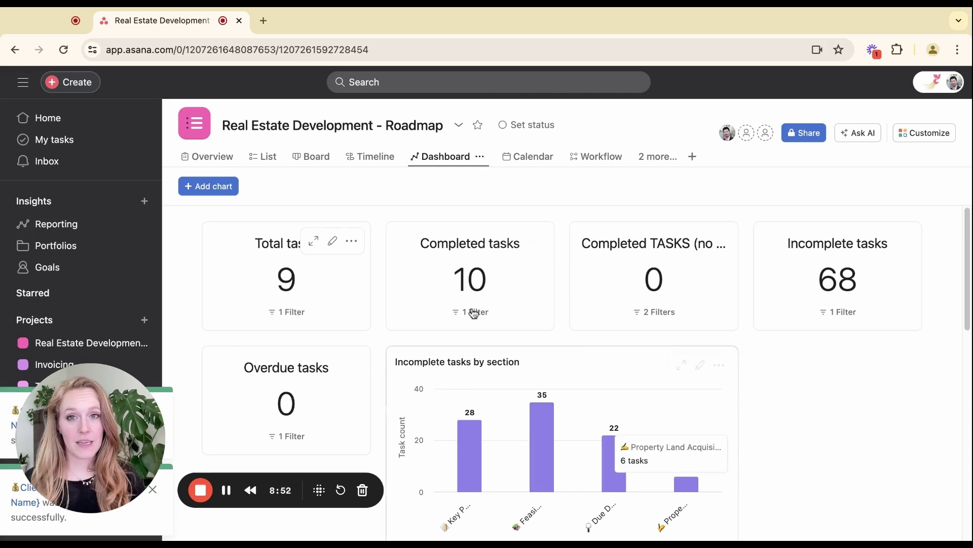
# Compare the project's task list with the filtered Total tasks chart on the dashboard, and return to the list.
pyautogui.click(267, 156)
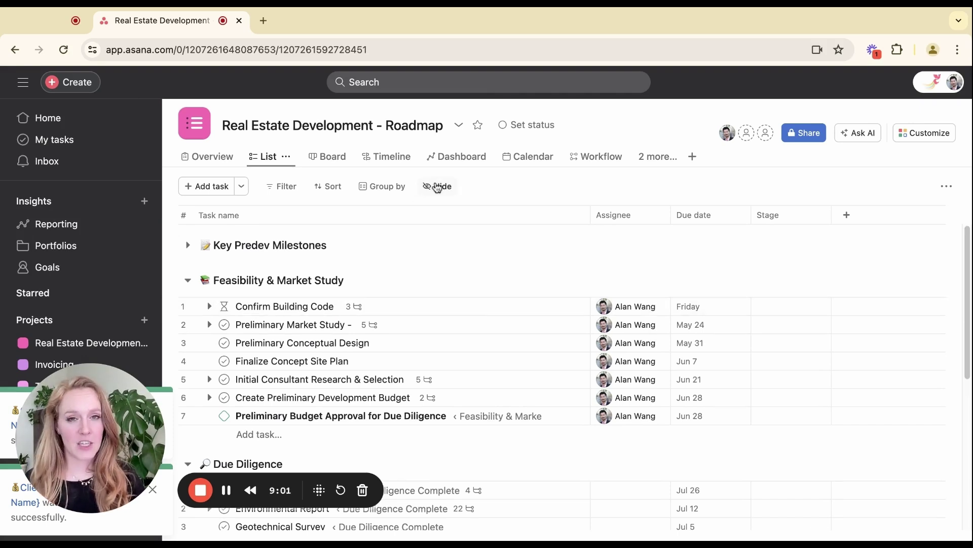
pyautogui.click(454, 157)
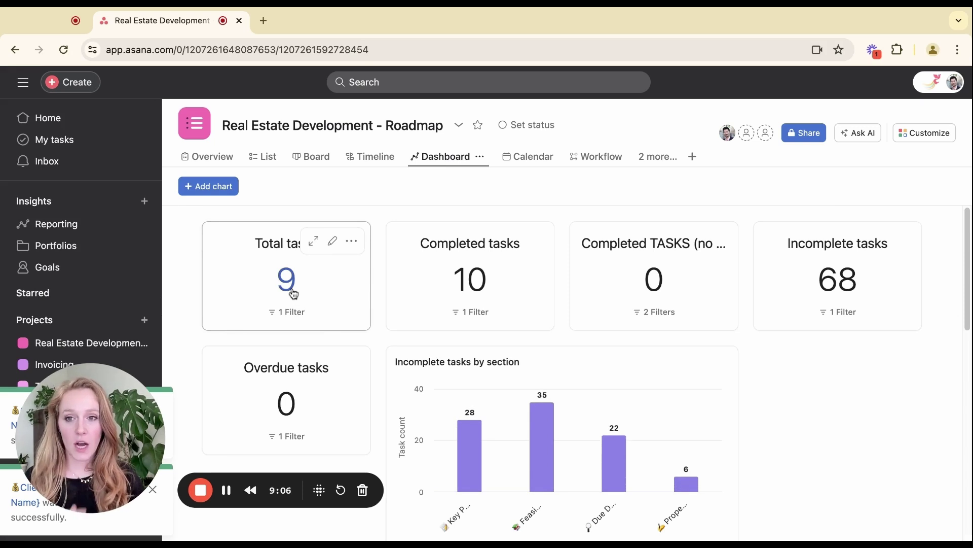
pyautogui.click(264, 157)
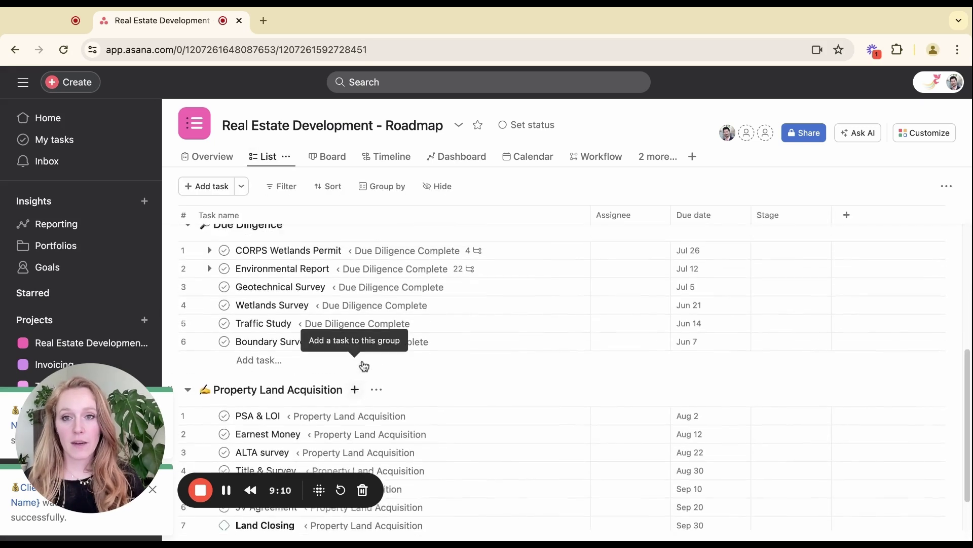
# Open CORPS Wetlands Permit in the Due Diligence section to check its parent task and project membership, and close it.
pyautogui.scroll(1, 364, 365)
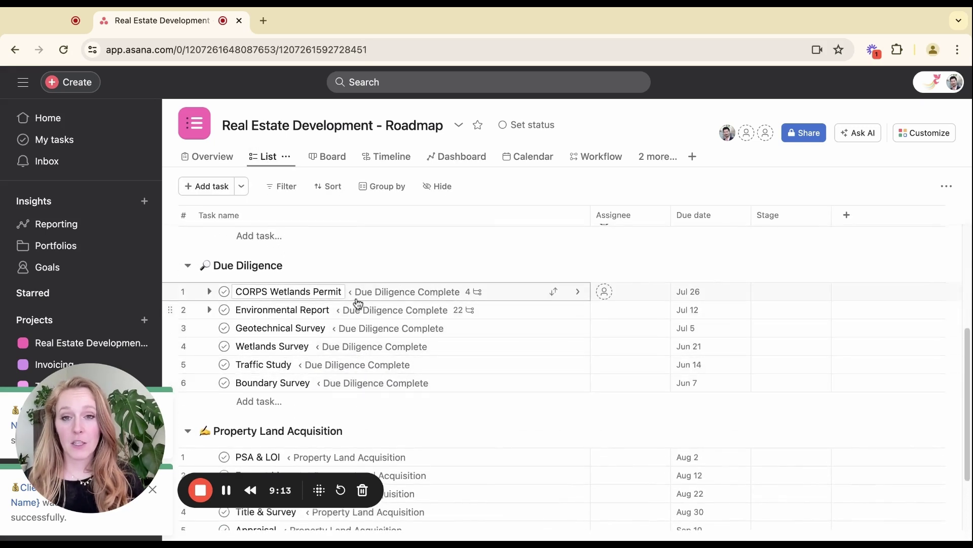
pyautogui.click(423, 299)
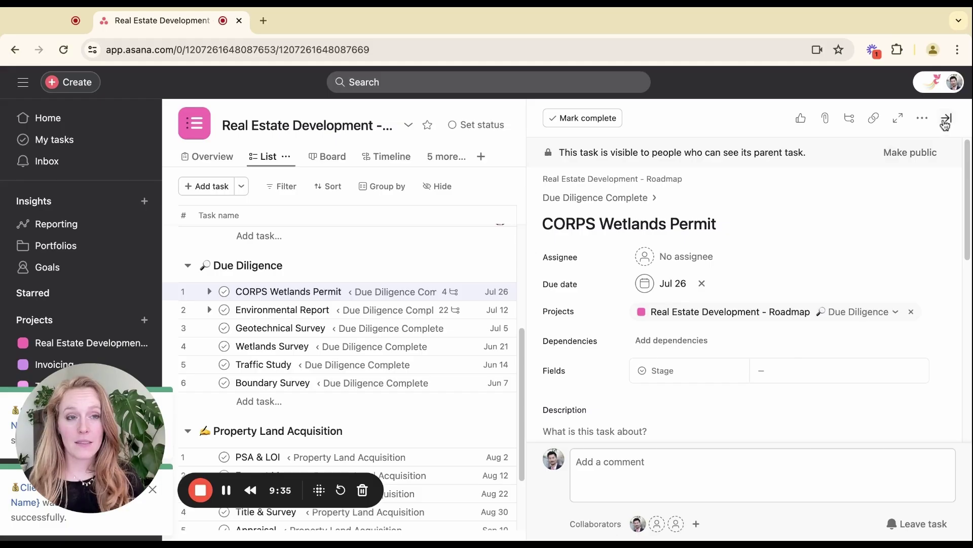
pyautogui.click(940, 39)
# Expand the Key Predev Milestones section and highlight the Due Diligence Complete milestone's name.
pyautogui.scroll(8, 417, 330)
pyautogui.click(188, 245)
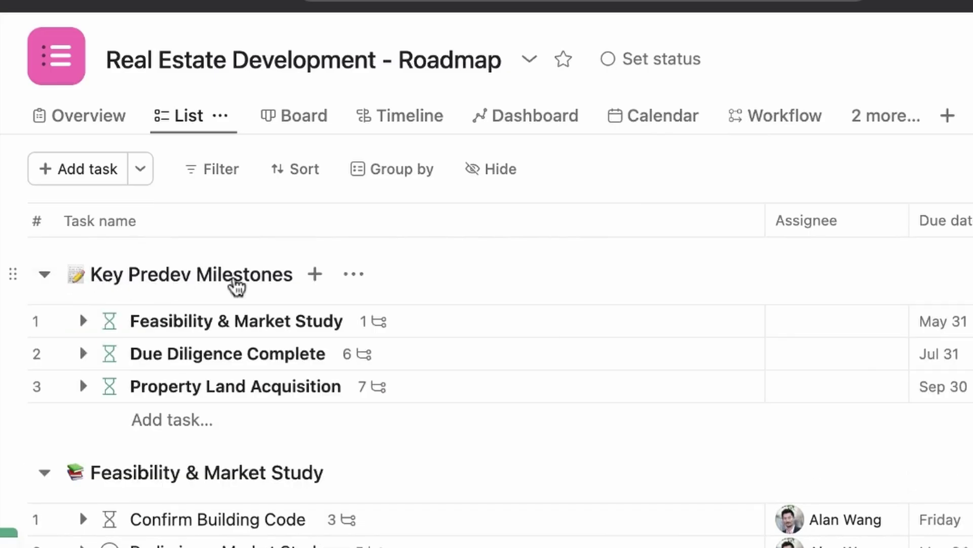
pyautogui.moveTo(130, 353); pyautogui.dragTo(327, 355)
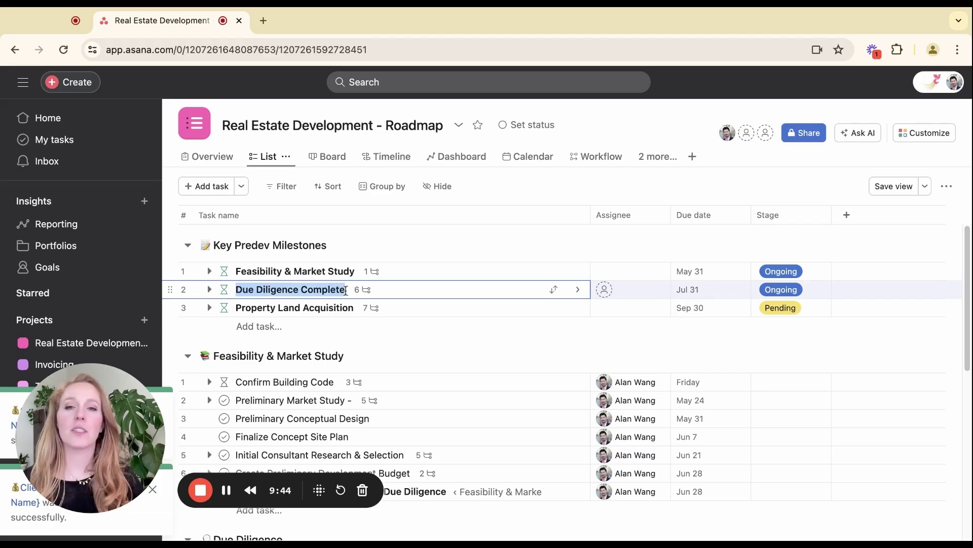
# Expand the Due Diligence Complete milestone, open its Boundary Survey subtask to check its project and section, then close and collapse it.
pyautogui.click(209, 289)
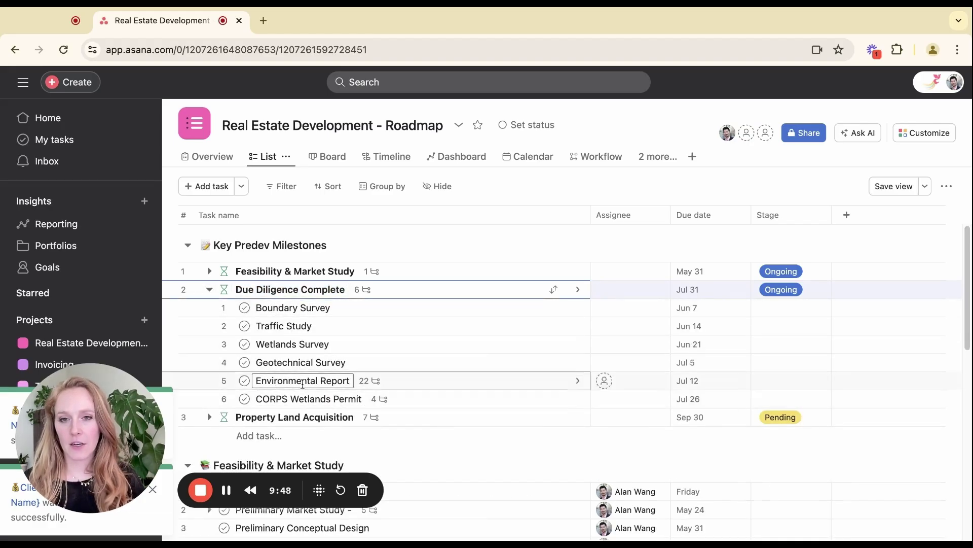
pyautogui.click(373, 312)
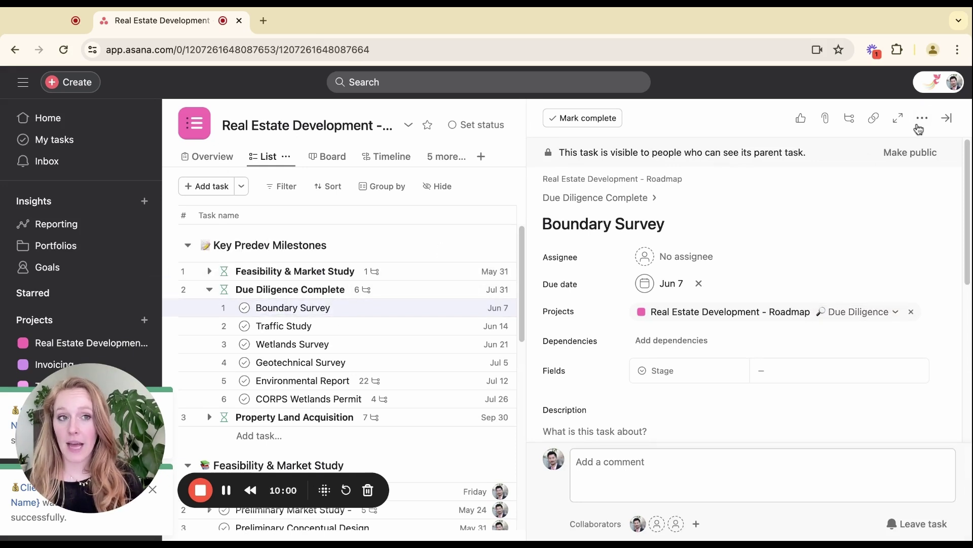
pyautogui.click(946, 118)
pyautogui.click(208, 289)
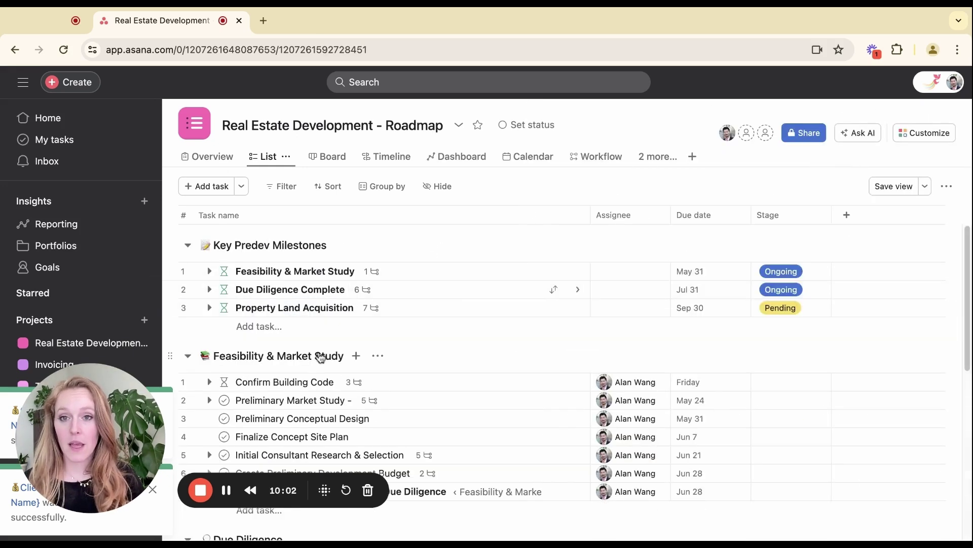
# Open CORPS Wetlands Permit from the Due Diligence section to review its parent milestone and project details, and close it.
pyautogui.scroll(-2, 320, 355)
pyautogui.scroll(-4, 320, 357)
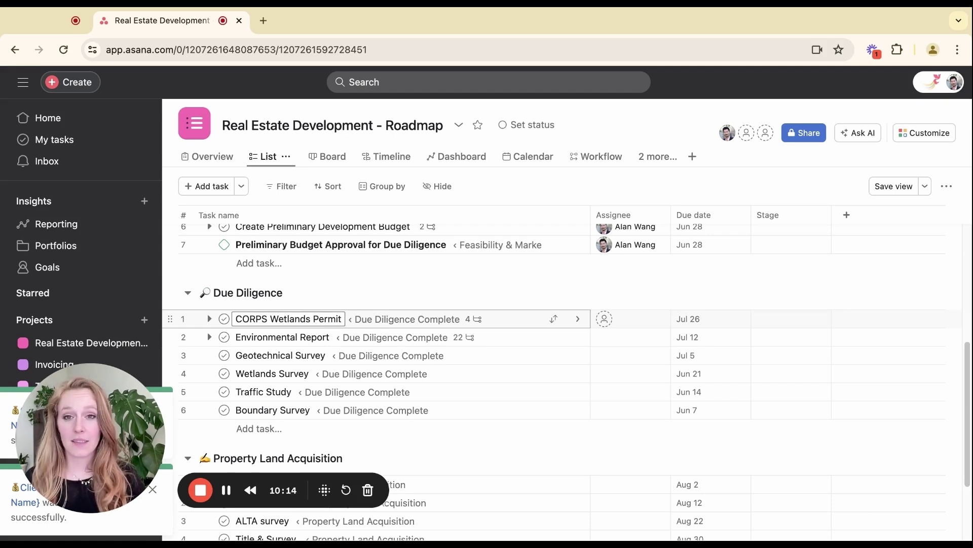
pyautogui.click(387, 323)
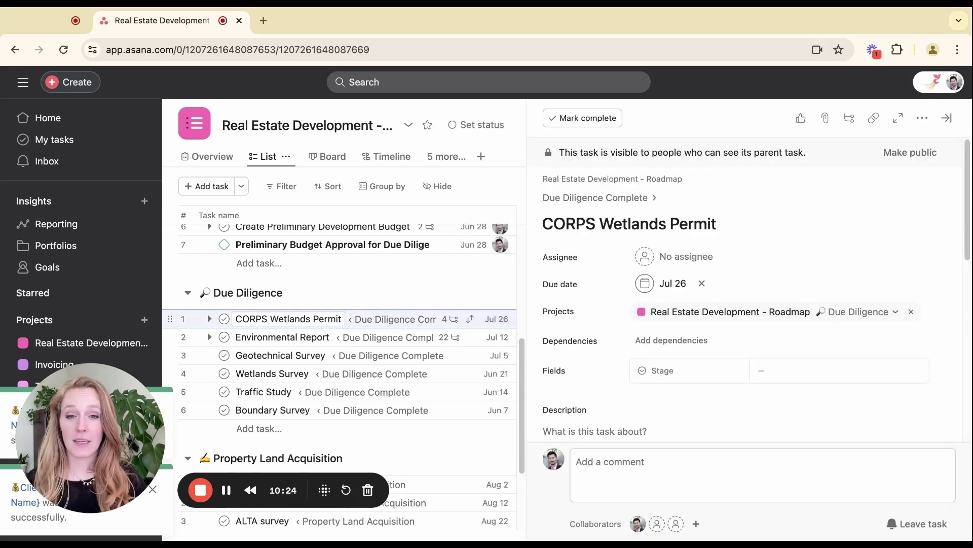
pyautogui.click(946, 117)
pyautogui.scroll(3, 456, 390)
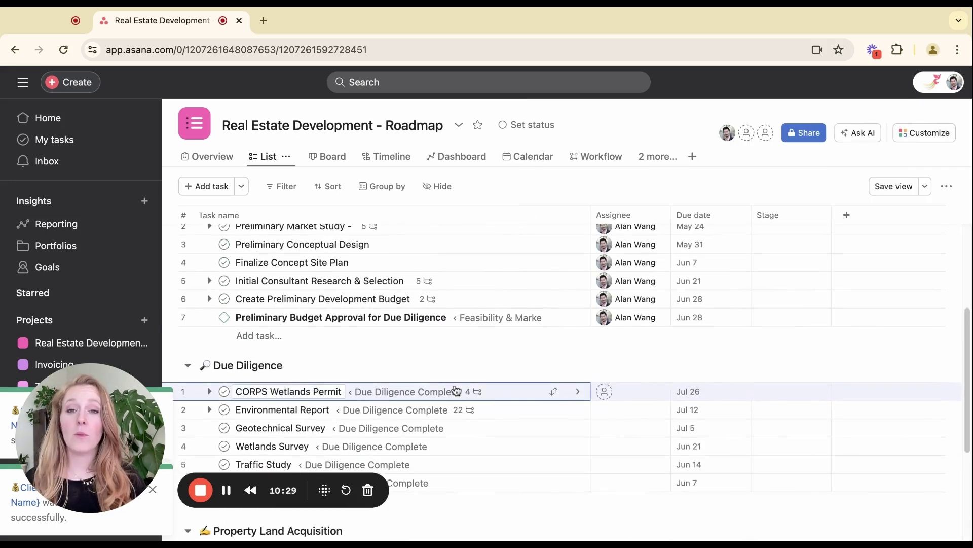
pyautogui.scroll(1, 456, 390)
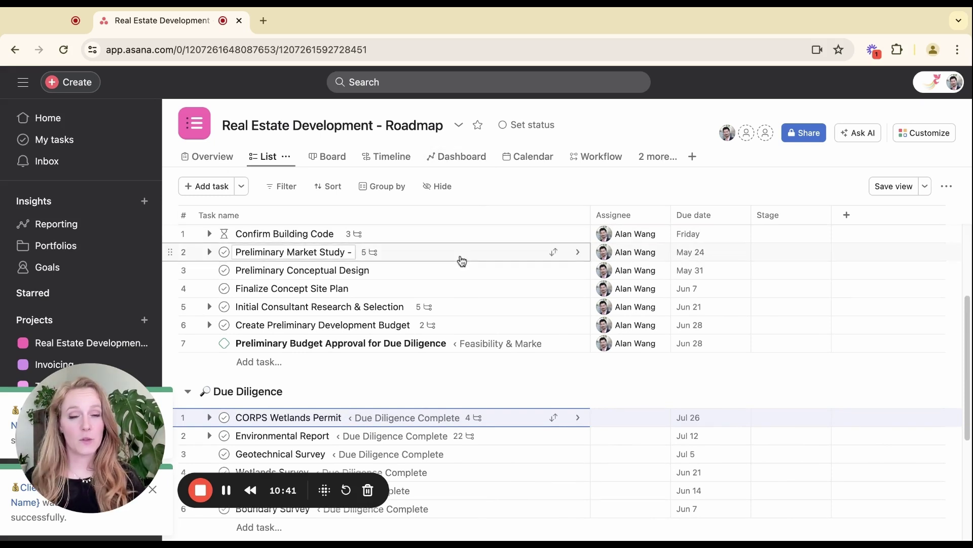
# Search for "task and subtask", open the Tasks and Subtasks portfolio to view its task progress, and open its project.
pyautogui.click(421, 83)
pyautogui.write('task and subtask')
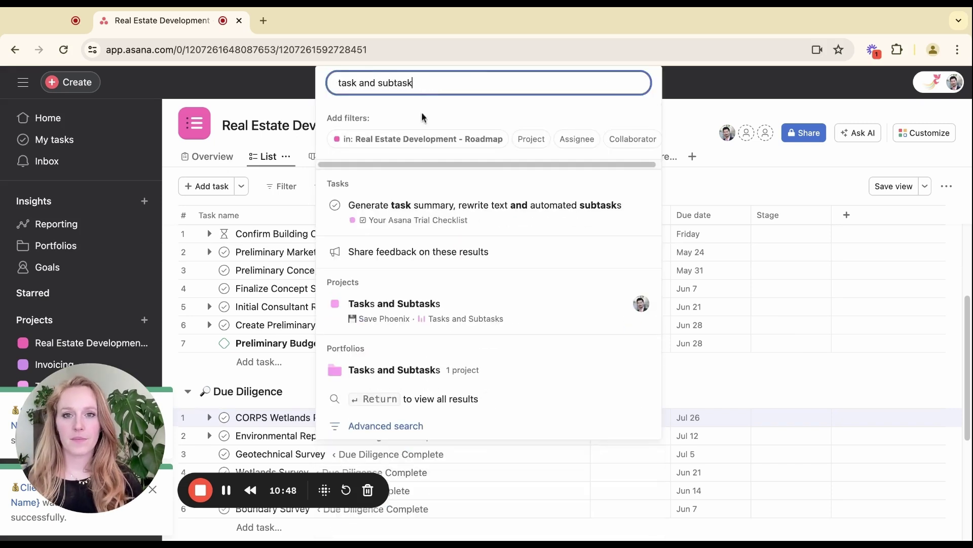
pyautogui.click(404, 367)
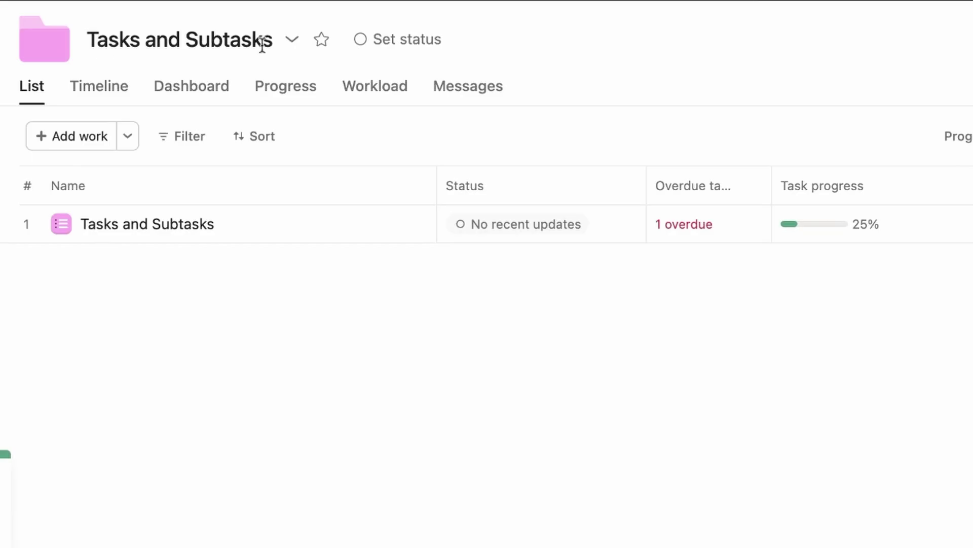
pyautogui.moveTo(850, 228)
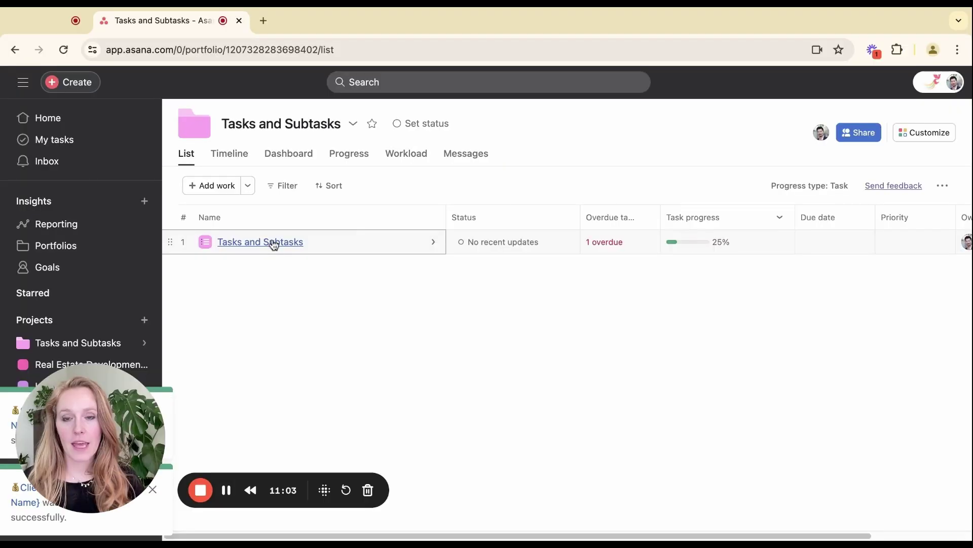
pyautogui.click(272, 241)
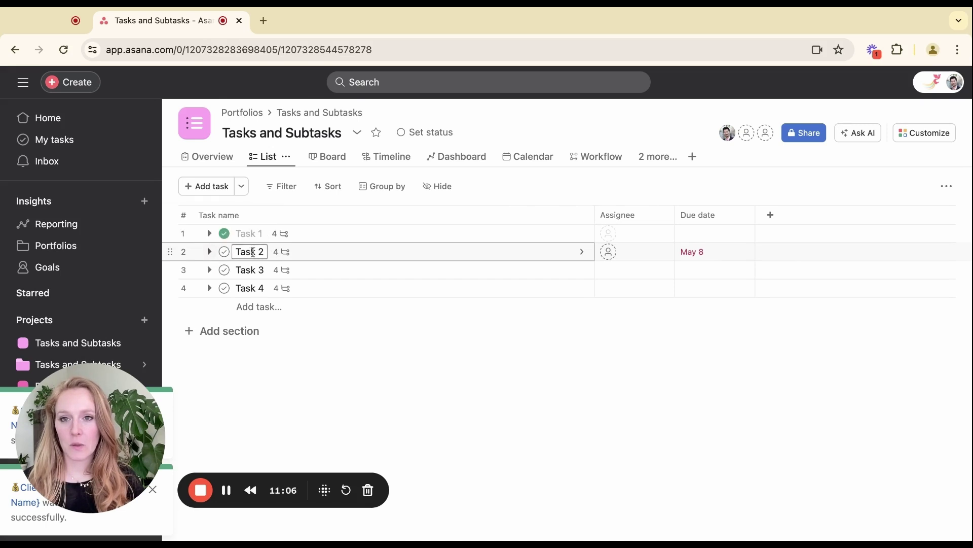
# Expand Task 2, mark its subtasks 3 and 4 complete, and highlight the parent task's name.
pyautogui.click(209, 252)
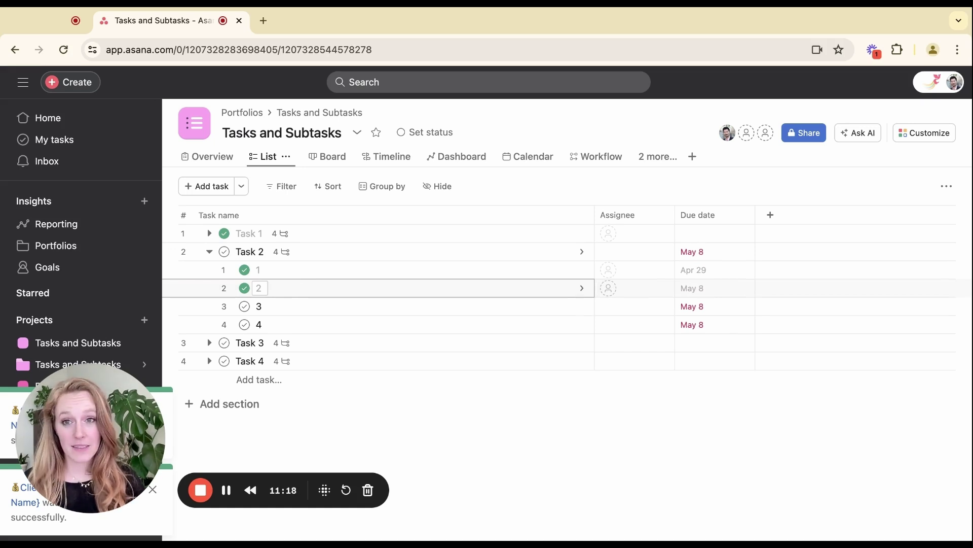
pyautogui.click(239, 253)
pyautogui.click(244, 307)
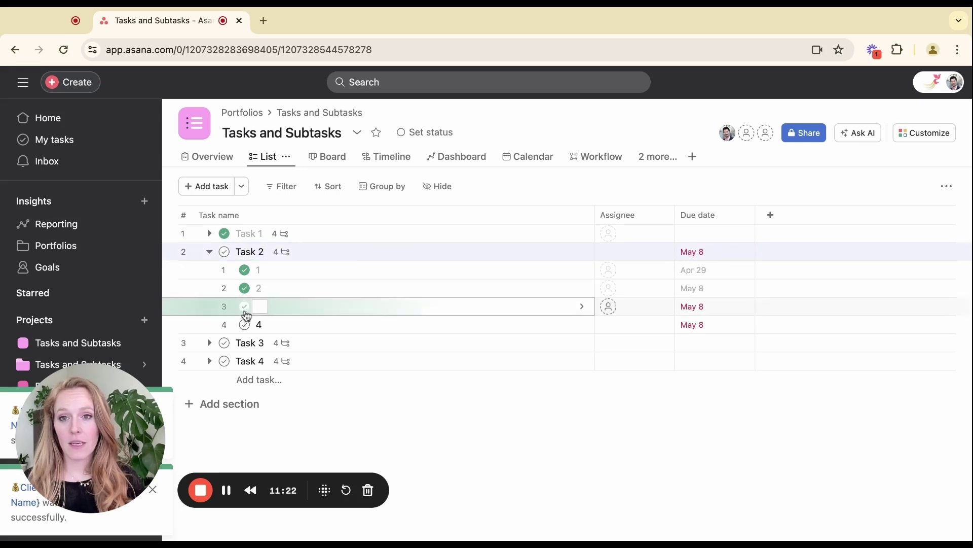
pyautogui.click(244, 324)
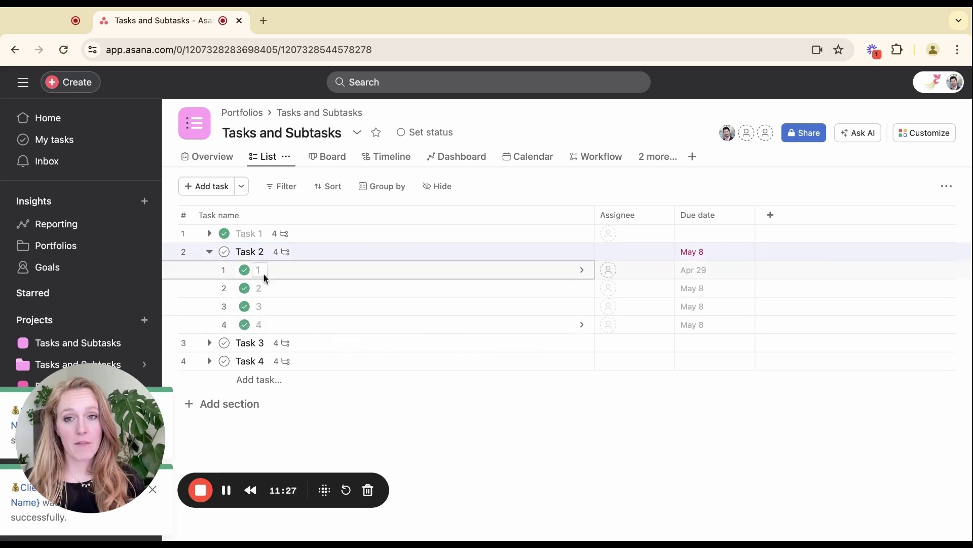
pyautogui.doubleClick(236, 251)
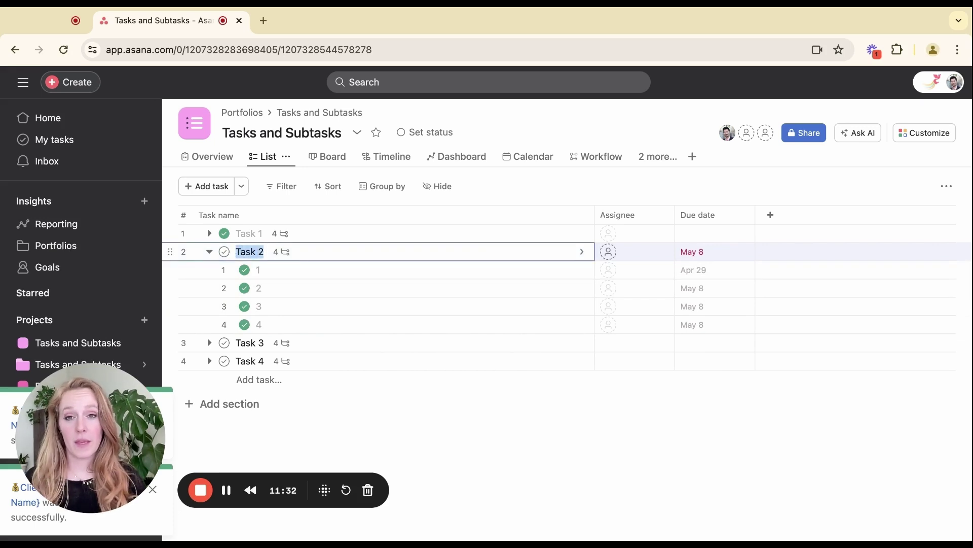
# Check the project's task progress in the Tasks and Subtasks portfolio, and reopen the project.
pyautogui.click(314, 112)
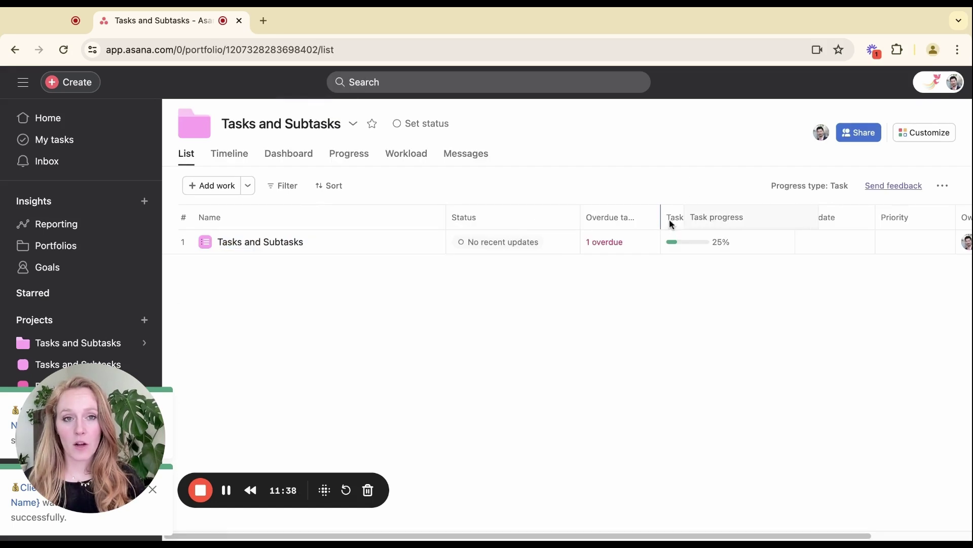
pyautogui.moveTo(699, 246)
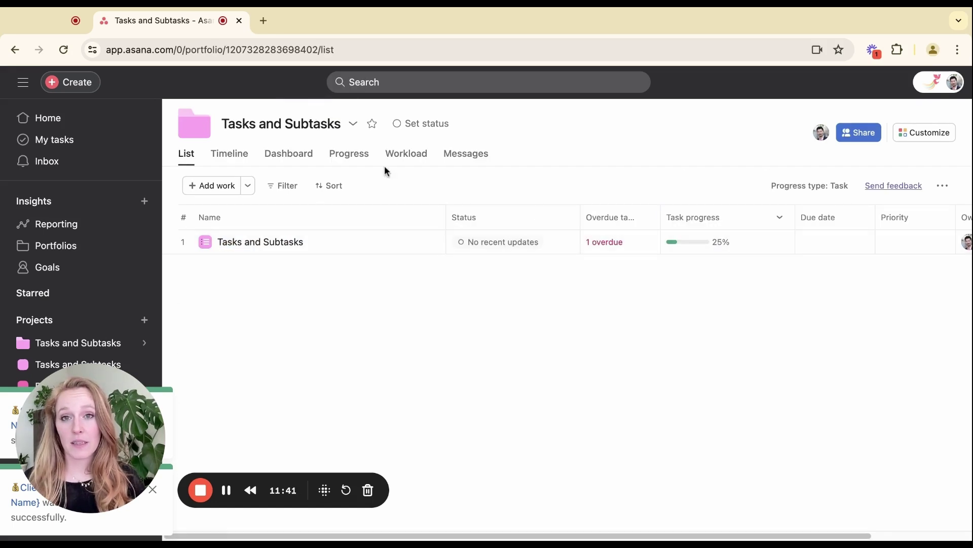
pyautogui.click(286, 240)
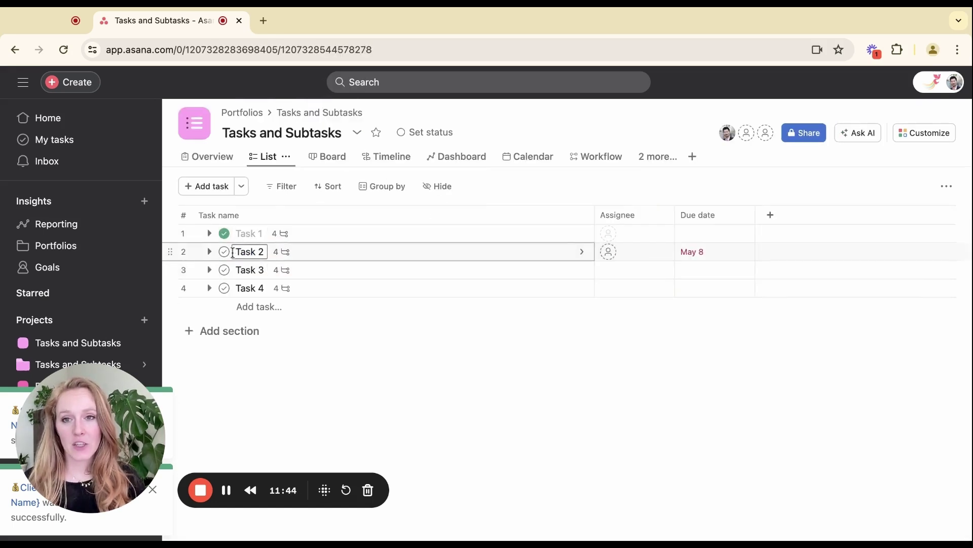
# Mark Task 2 complete, check the project's task progress in the portfolio, and return to the project.
pyautogui.tripleClick(233, 253)
pyautogui.click(226, 252)
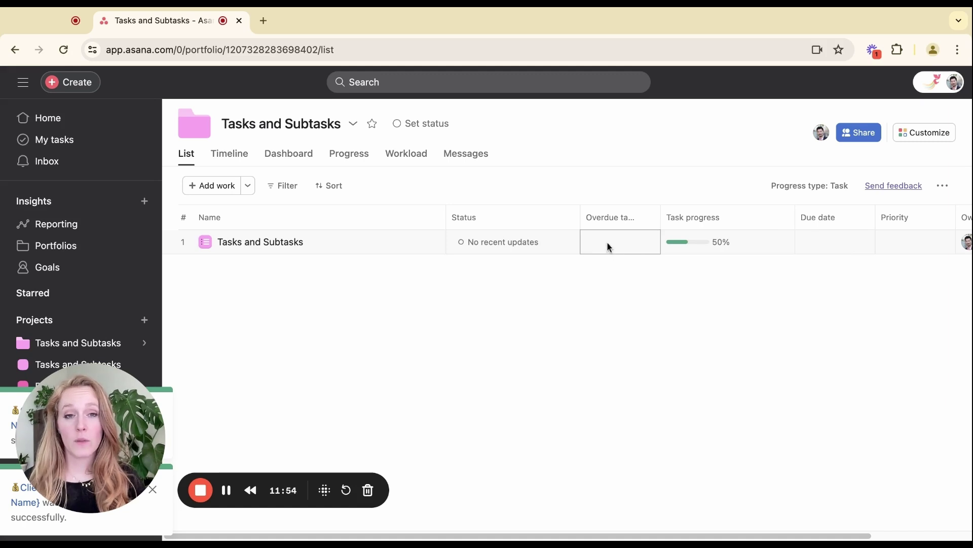
pyautogui.click(269, 253)
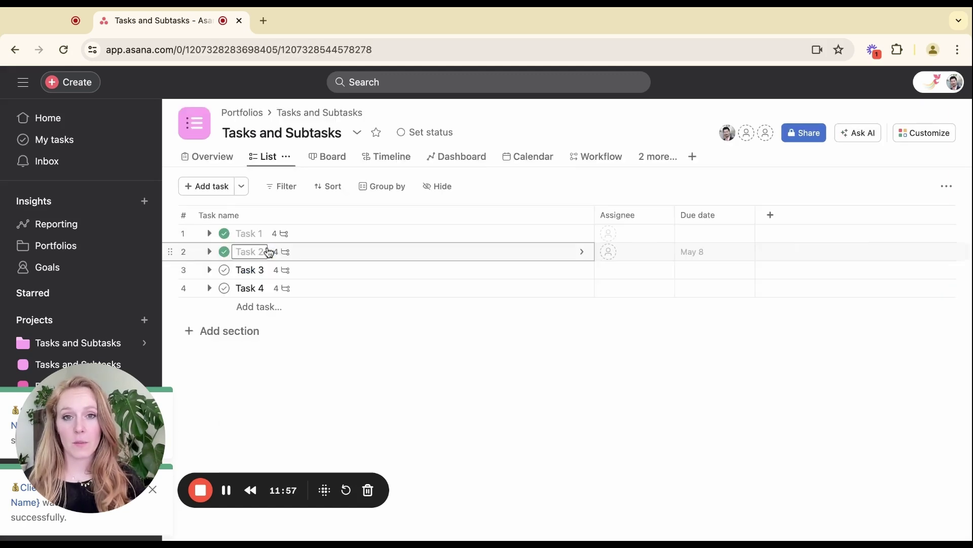
# Set Task 3's due date to 05/01/24, check the overdue tasks in the portfolio, and return to the project.
pyautogui.click(695, 275)
pyautogui.click(775, 376)
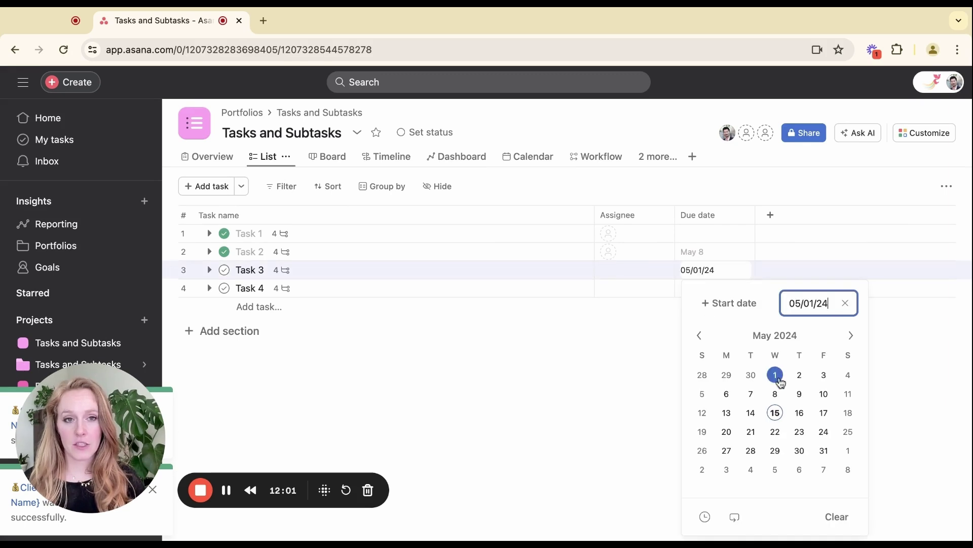
pyautogui.click(303, 114)
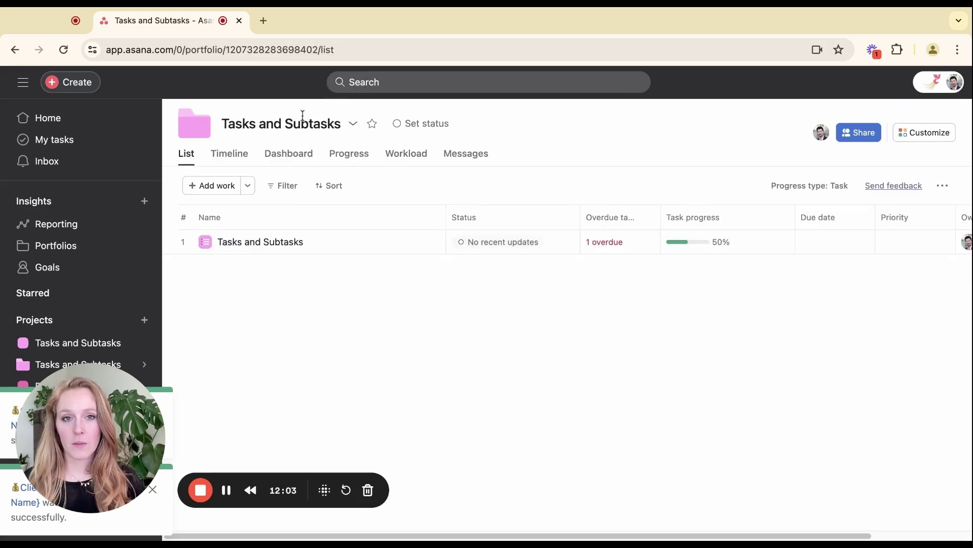
pyautogui.click(278, 242)
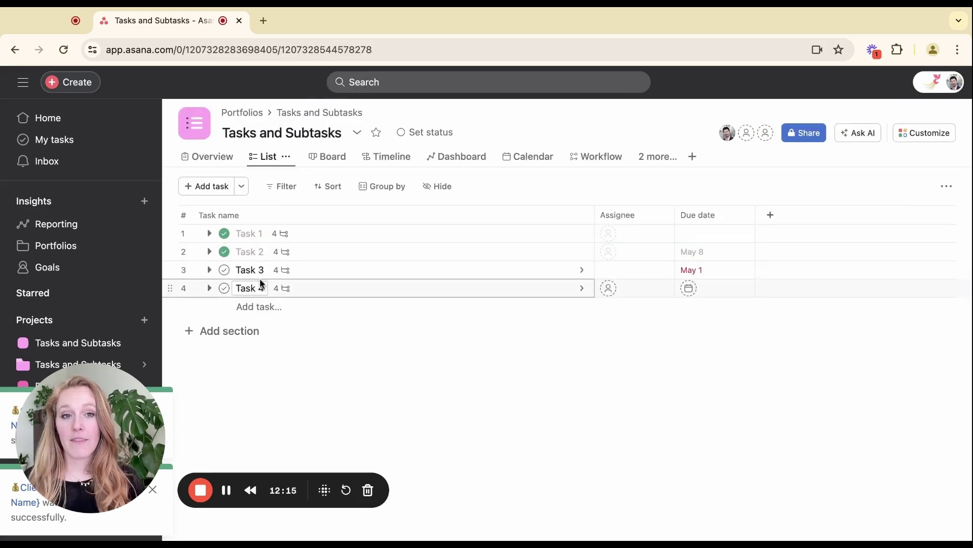
# Set due dates of May 6 for Task 3's subtask 1 and 04/29/24 for subtask 2, and check the portfolio's overdue tasks.
pyautogui.click(216, 274)
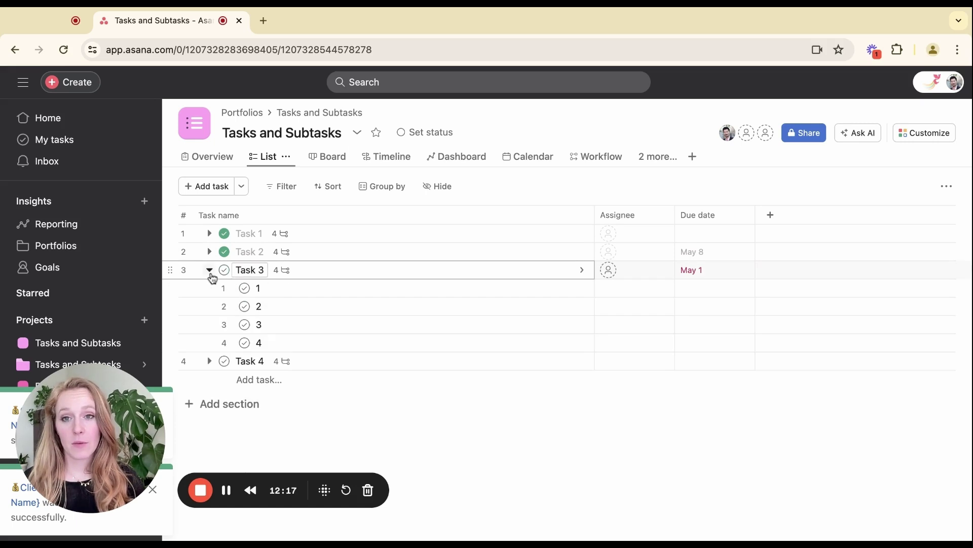
pyautogui.click(690, 290)
pyautogui.click(797, 394)
pyautogui.click(699, 306)
pyautogui.write('04/29/24')
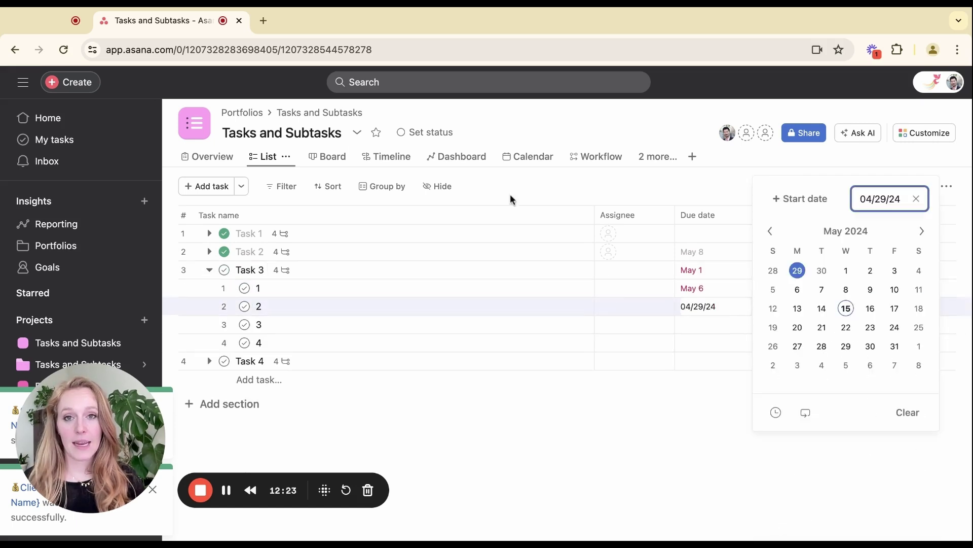
pyautogui.click(329, 119)
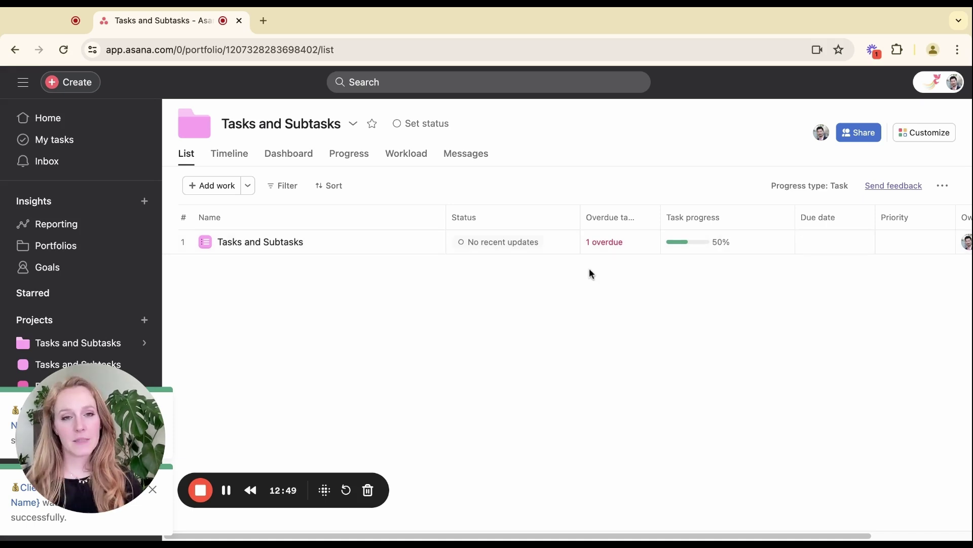
# Search for "real estat" and open the Real Estate Development - Roadmap project.
pyautogui.click(393, 82)
pyautogui.write('real estat')
pyautogui.click(431, 210)
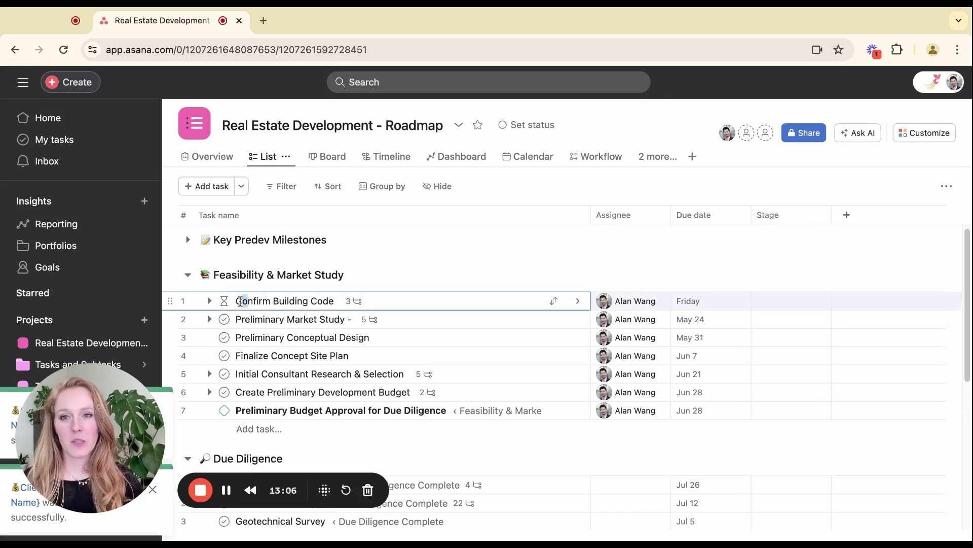
# Open Confirm Building Code to review its dependencies and subtasks, close it, and highlight its name in the list.
pyautogui.click(392, 307)
pyautogui.scroll(-5, 594, 295)
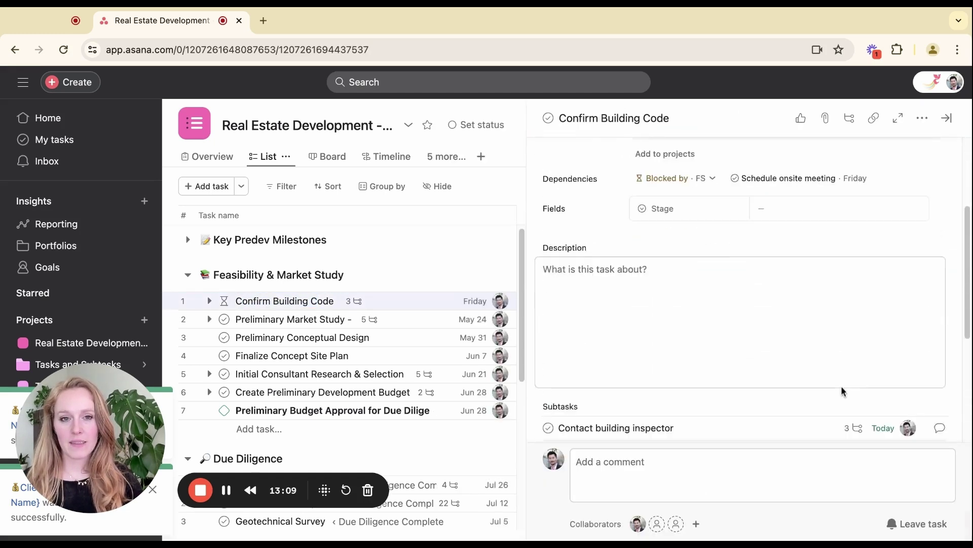
pyautogui.press('Escape')
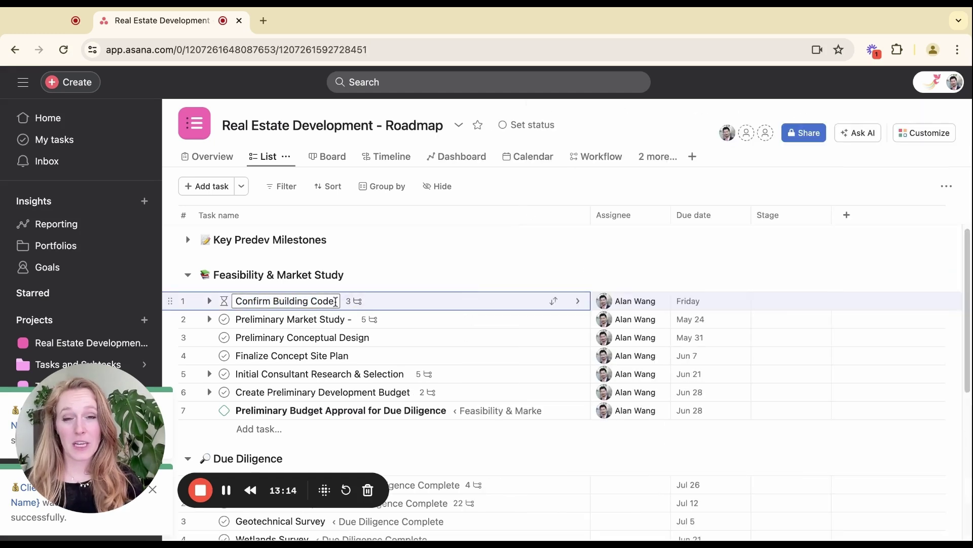
pyautogui.moveTo(236, 303); pyautogui.dragTo(310, 303)
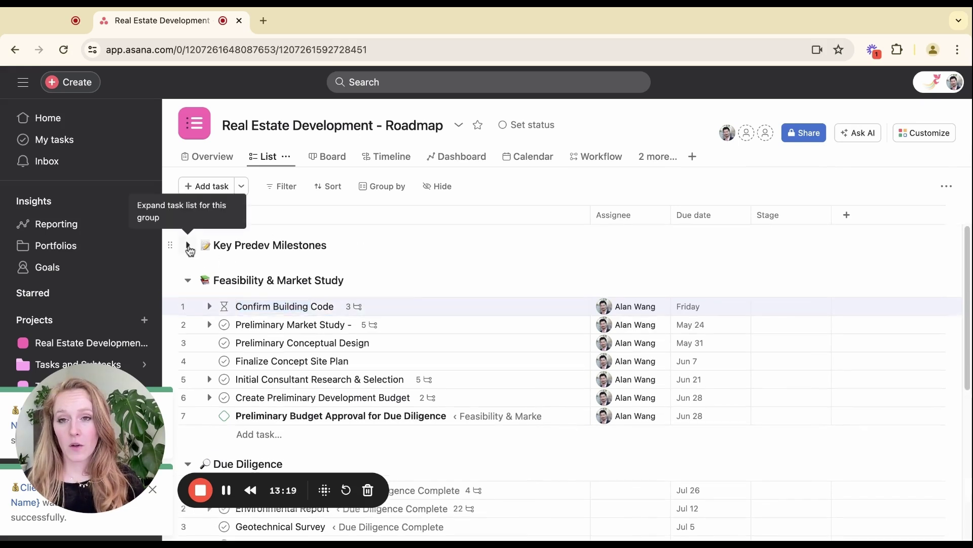
# Expand Due Diligence Complete under Key Predev Milestones and select its six subtasks from Boundary Survey through CORPS Wetlands Permit.
pyautogui.click(188, 245)
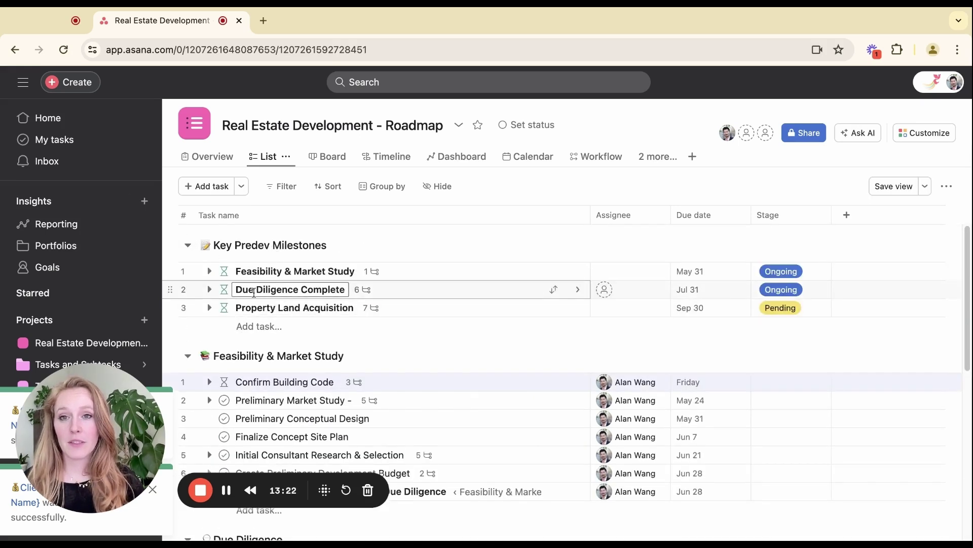
pyautogui.click(209, 289)
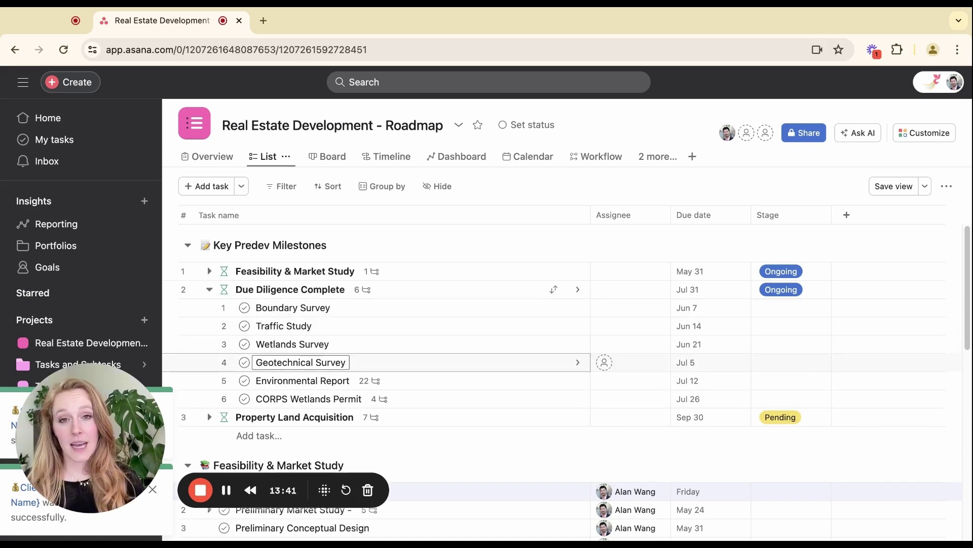
pyautogui.click(294, 308)
pyautogui.hotkey('shift', 'Down')
pyautogui.hotkey('shift', 'Down')
pyautogui.hotkey('shift', 'Down')
pyautogui.hotkey('shift', 'Down')
pyautogui.hotkey('shift', 'Down')
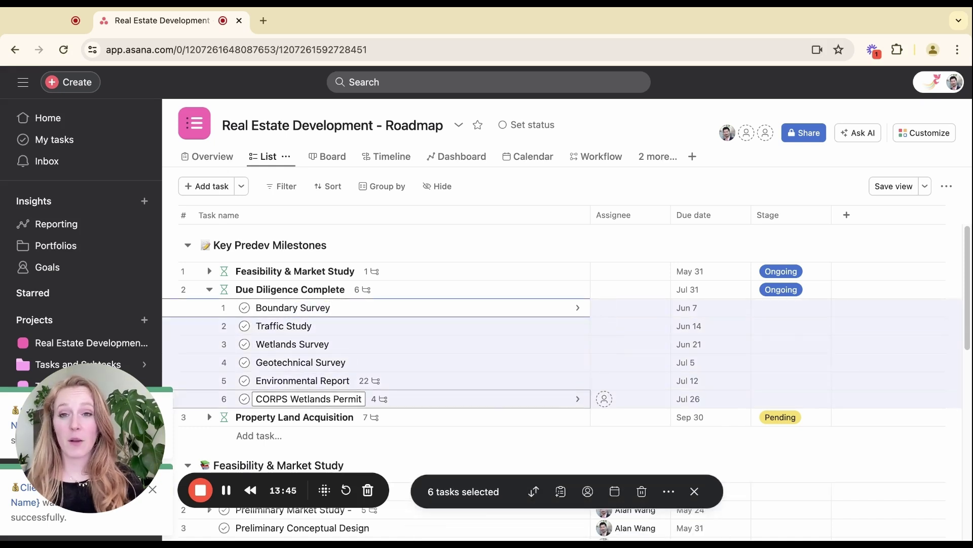
# Go back up through the selected Due Diligence Complete subtasks and clear the multi-task selection.
pyautogui.press('Up')
pyautogui.press('Up')
pyautogui.press('Up')
pyautogui.press('Up')
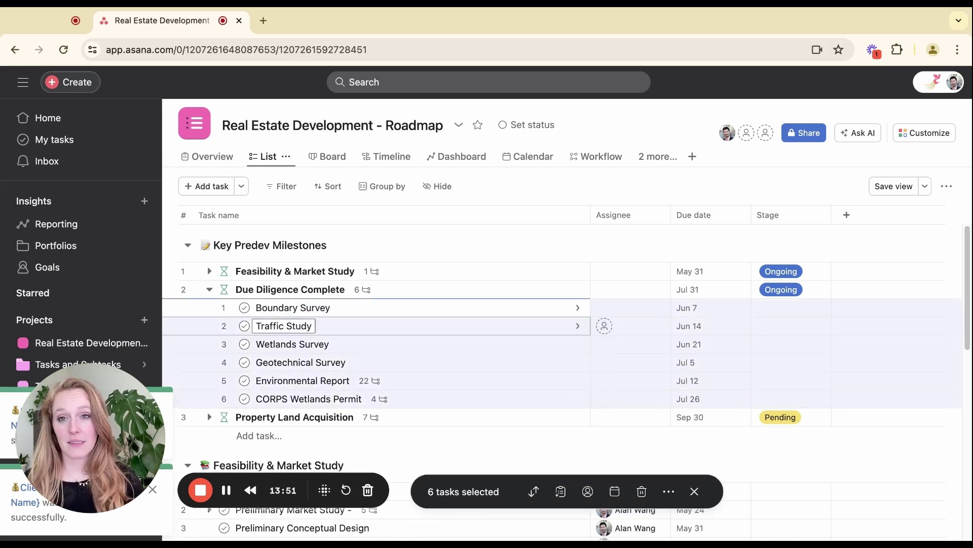
pyautogui.click(695, 492)
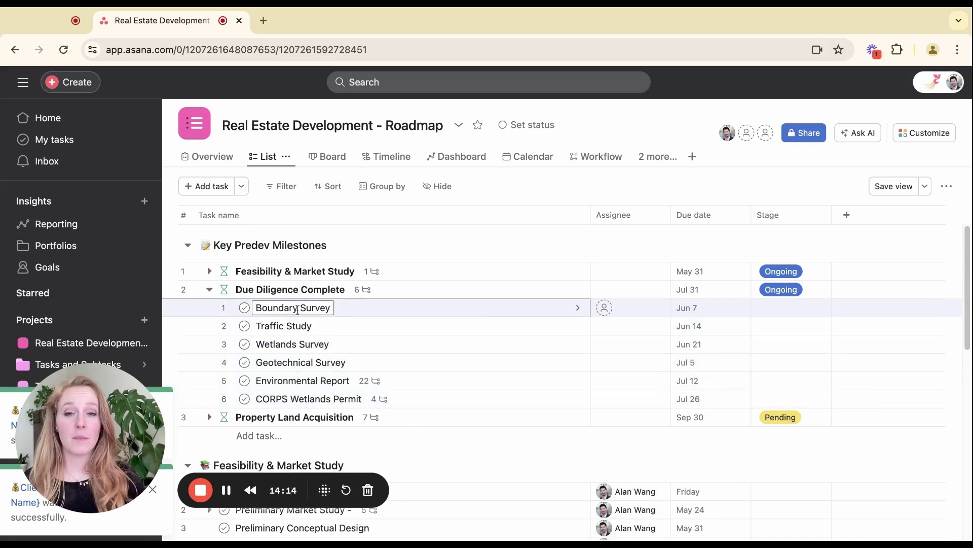
# Collapse Due Diligence Complete, open the Environmental Report subtasks under the Due Diligence section, and load the rest of them.
pyautogui.click(209, 290)
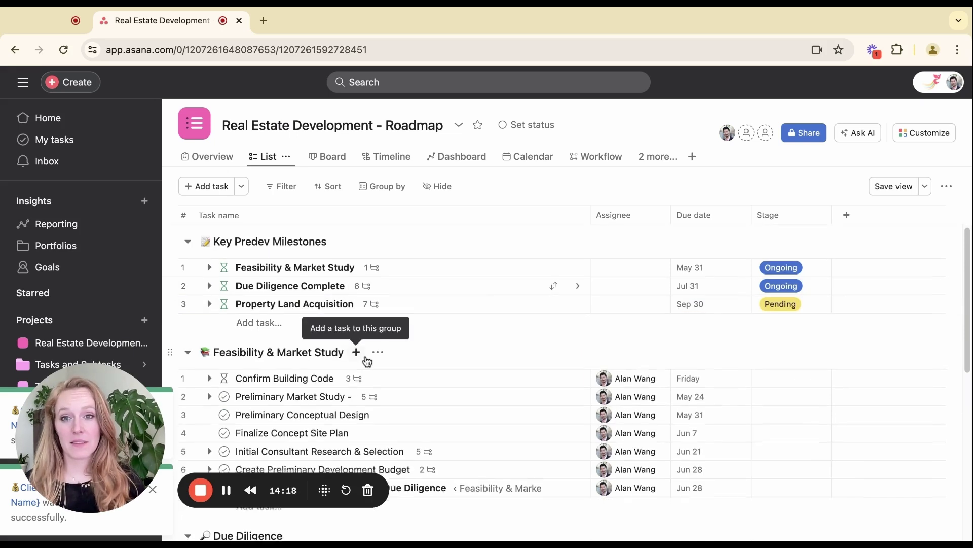
pyautogui.scroll(-4, 357, 355)
pyautogui.scroll(-5, 394, 355)
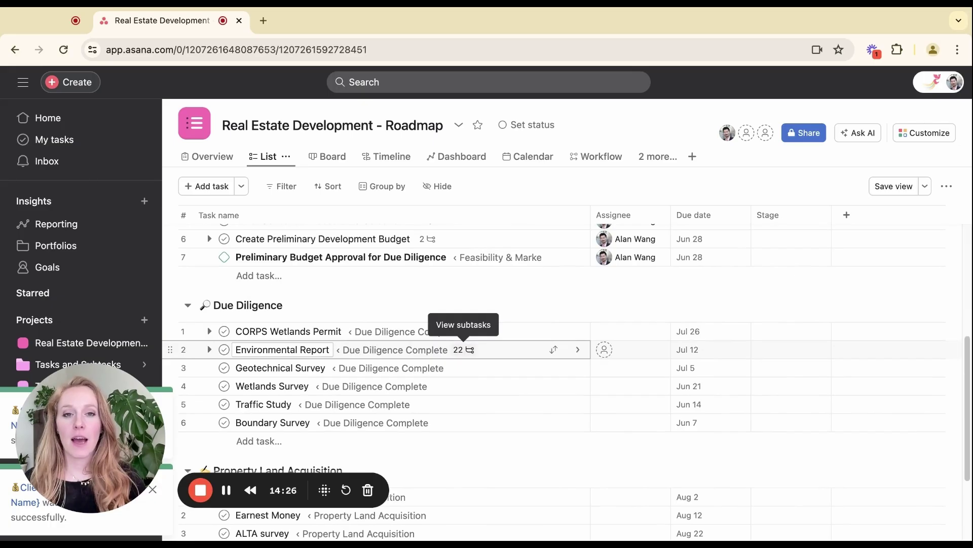
pyautogui.click(456, 401)
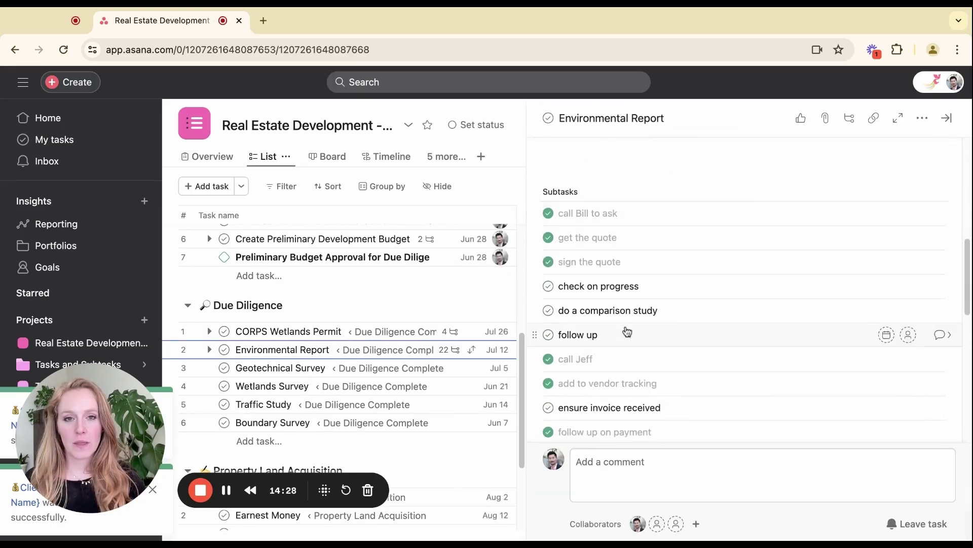
pyautogui.scroll(-1, 629, 350)
pyautogui.scroll(-8, 629, 350)
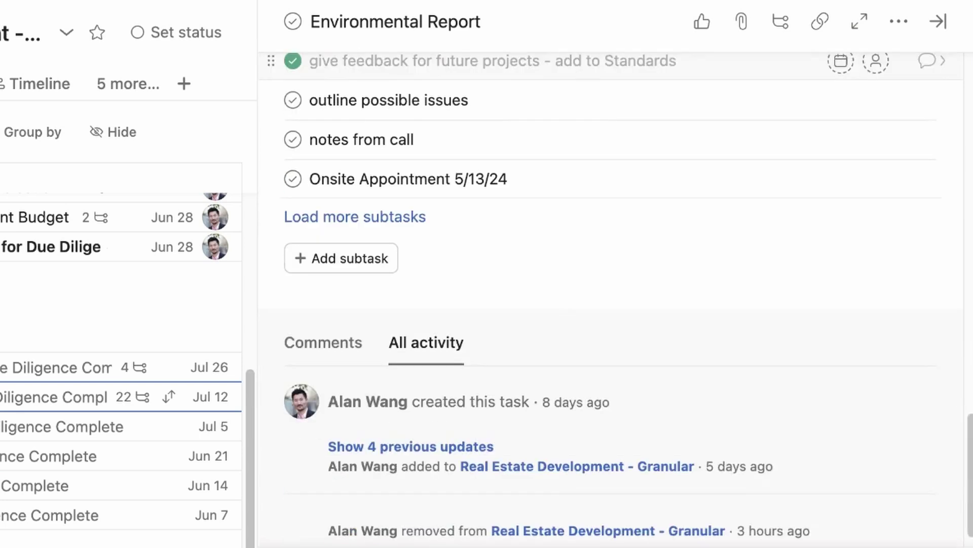
pyautogui.click(330, 217)
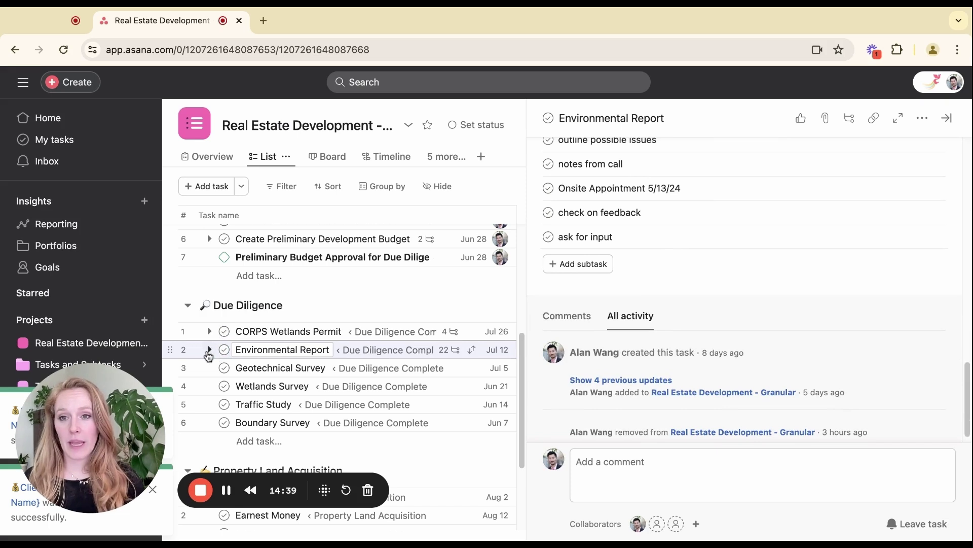
# Expand Environmental Report in the task list and load its remaining subtasks to review the full set.
pyautogui.click(209, 350)
pyautogui.scroll(-3, 288, 380)
pyautogui.scroll(-3, 286, 380)
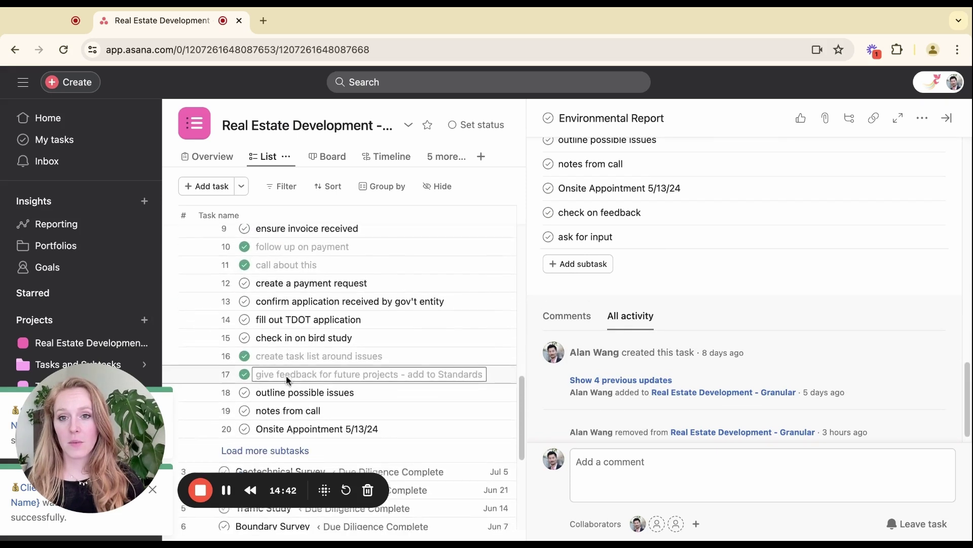
pyautogui.scroll(-1, 273, 435)
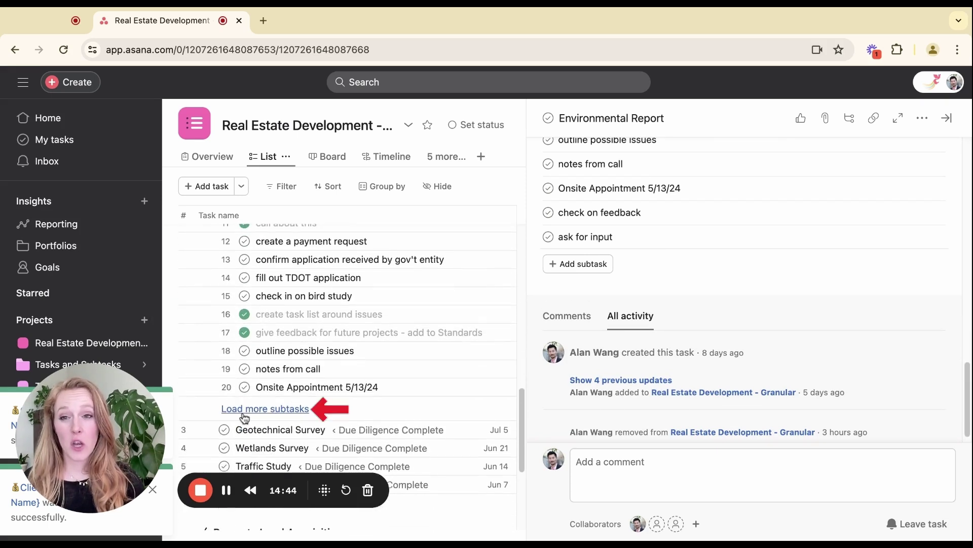
pyautogui.click(270, 409)
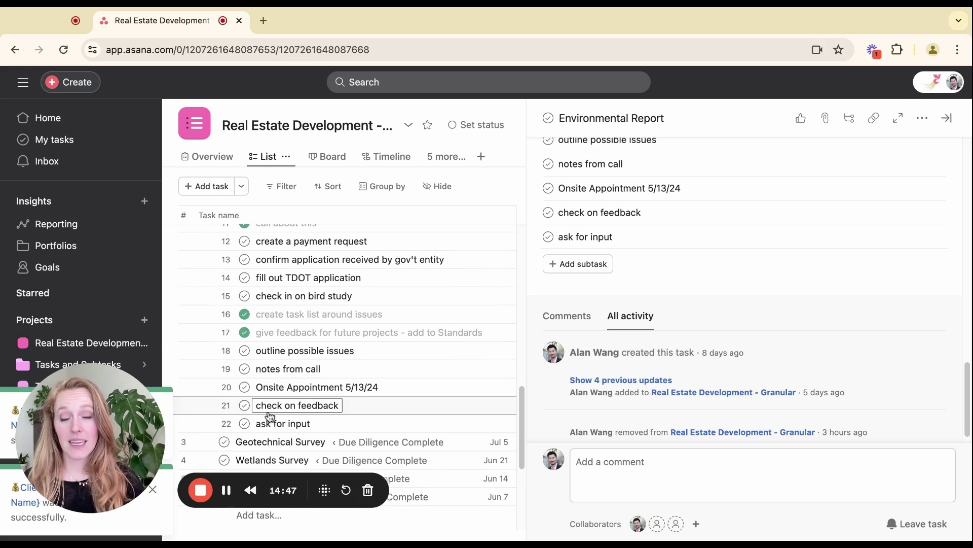
pyautogui.scroll(6, 308, 411)
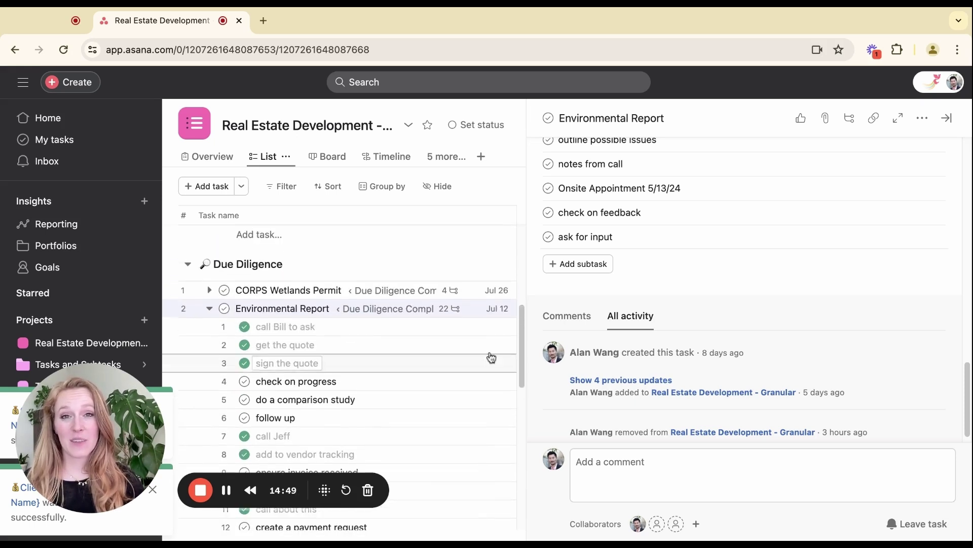
pyautogui.scroll(-1, 693, 336)
# Add a section named Phase 1 to the Environmental Report subtasks and place it above the first subtask.
pyautogui.scroll(10, 693, 336)
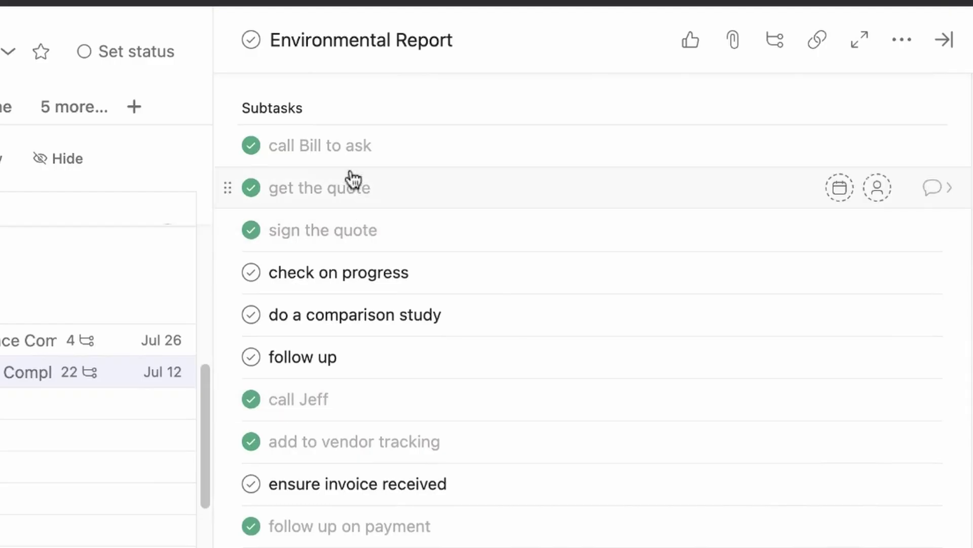
pyautogui.click(346, 147)
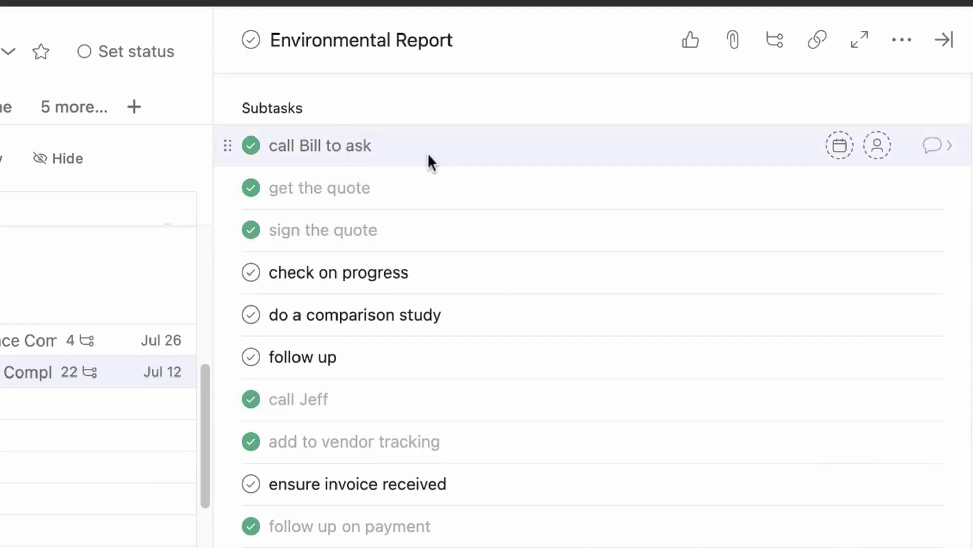
pyautogui.hotkey('Tab', 'n')
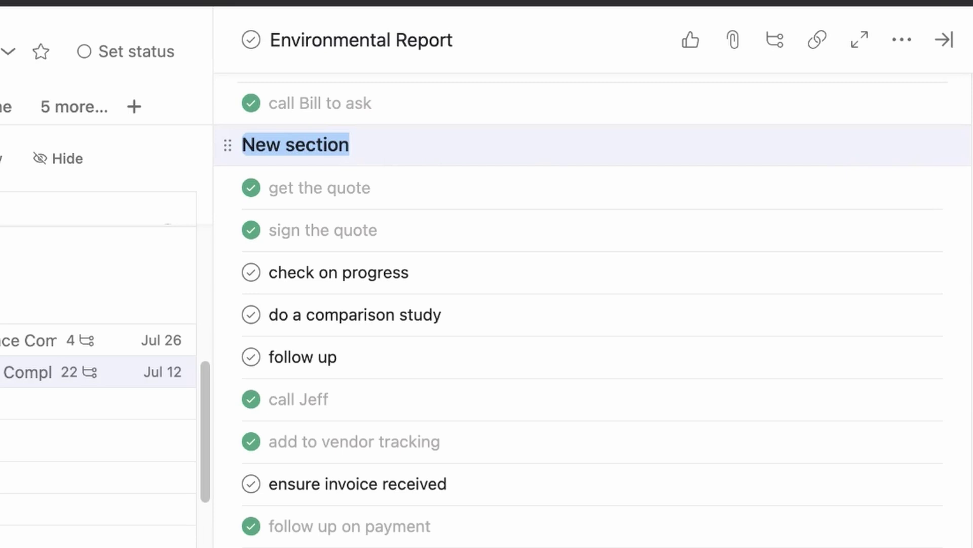
pyautogui.write('Pahse')
pyautogui.press('BackSpace')
pyautogui.press('BackSpace')
pyautogui.press('BackSpace')
pyautogui.press('BackSpace')
pyautogui.write('hase 1')
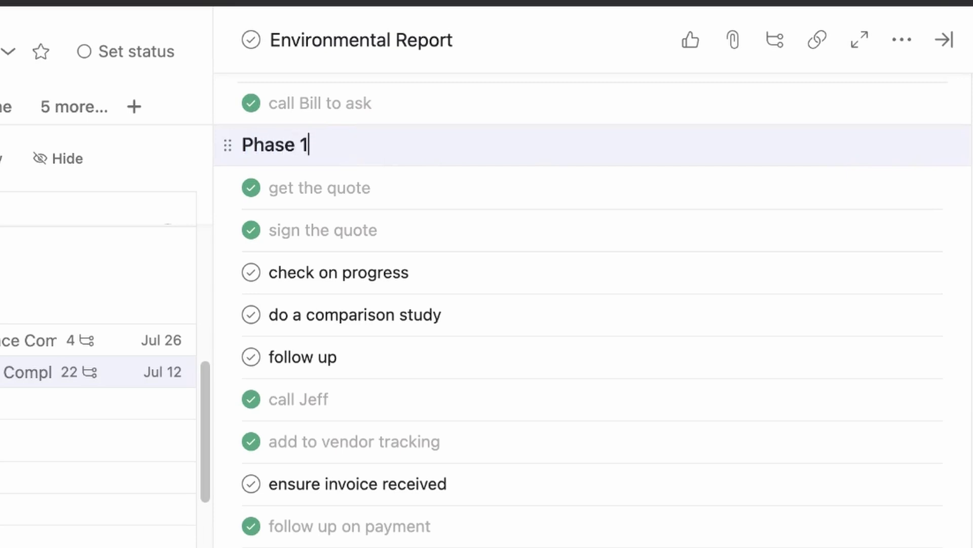
pyautogui.moveTo(223, 104); pyautogui.dragTo(249, 157)
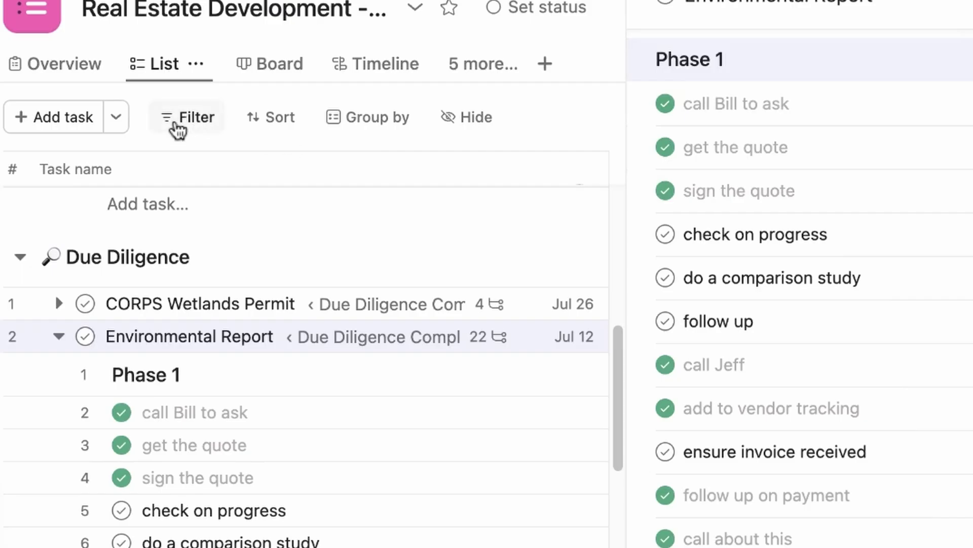
# Filter the project list to incomplete tasks and close the Environmental Report details.
pyautogui.click(272, 190)
pyautogui.click(299, 267)
pyautogui.press('Escape')
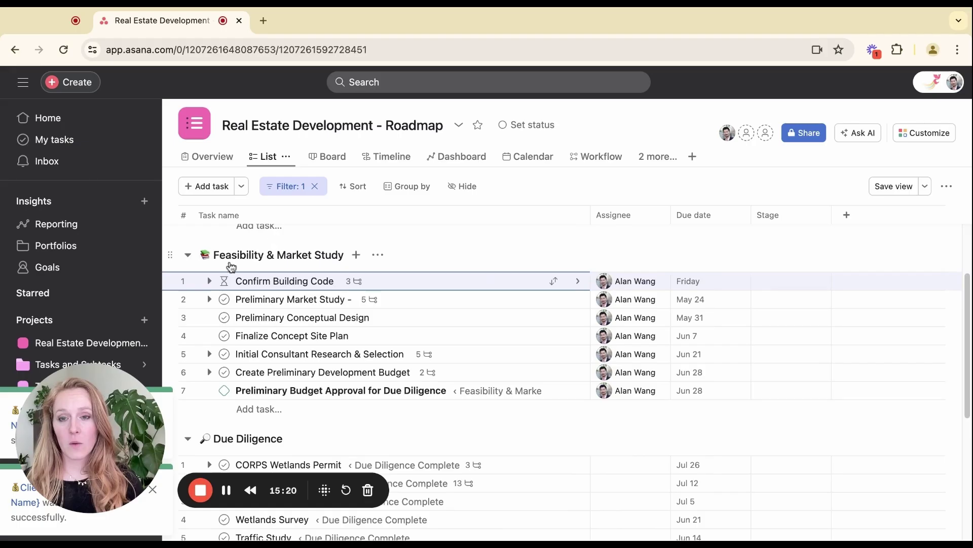
# Find Environmental Report in the filtered Due Diligence section, highlight its name, and expand it to review its incomplete subtasks.
pyautogui.scroll(-5, 212, 286)
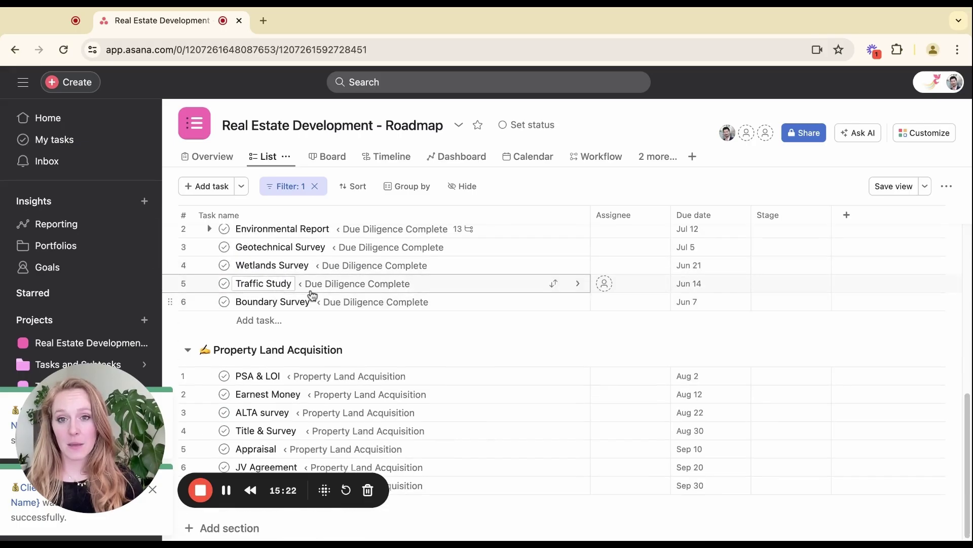
pyautogui.scroll(1, 212, 284)
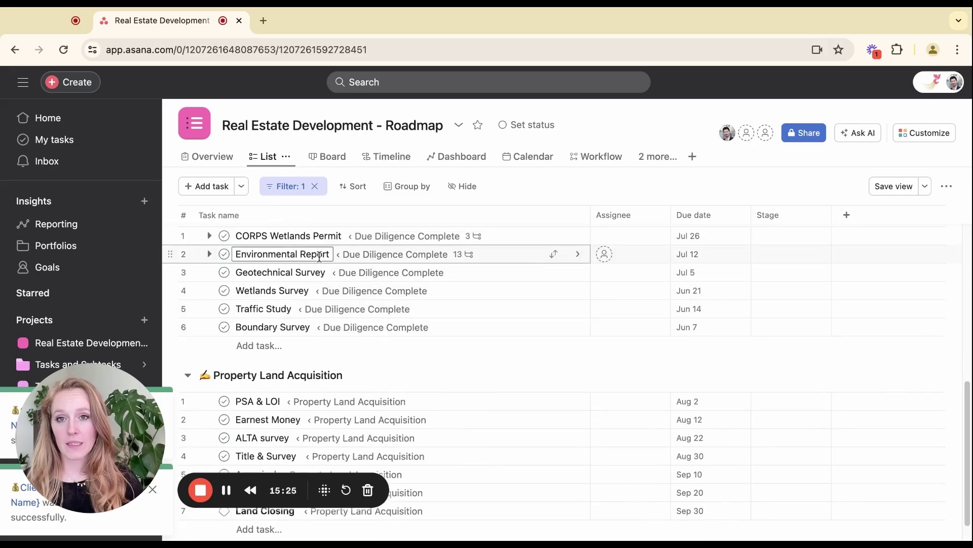
pyautogui.moveTo(241, 254); pyautogui.dragTo(312, 255)
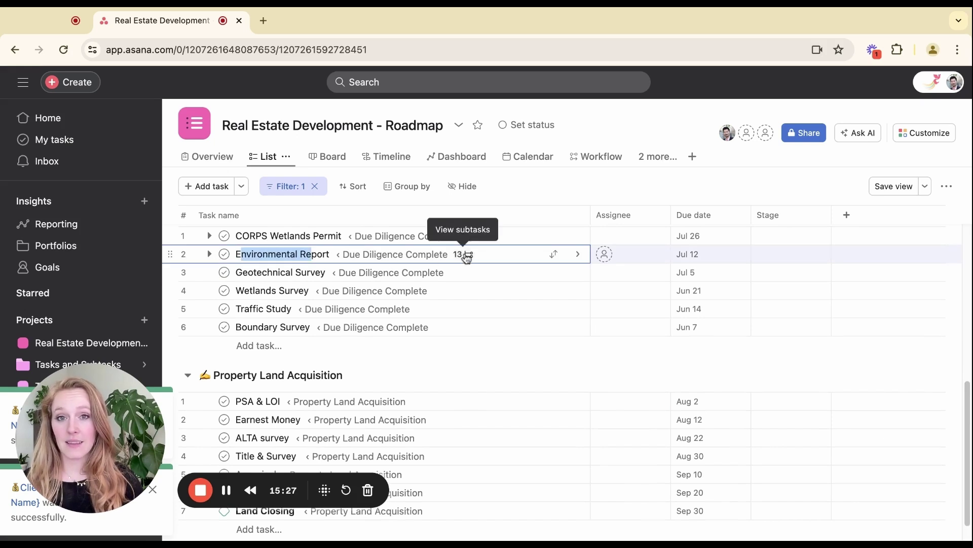
pyautogui.click(209, 254)
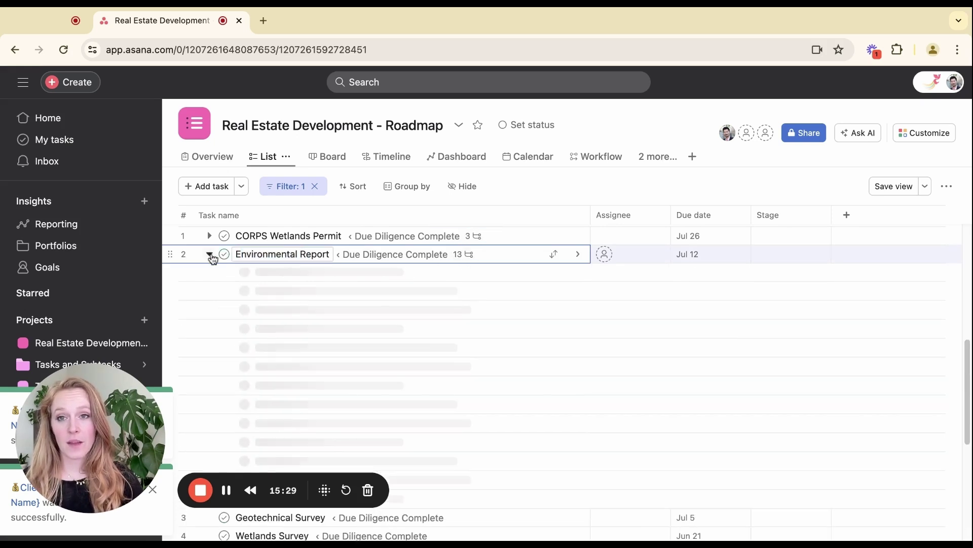
pyautogui.scroll(-5, 322, 296)
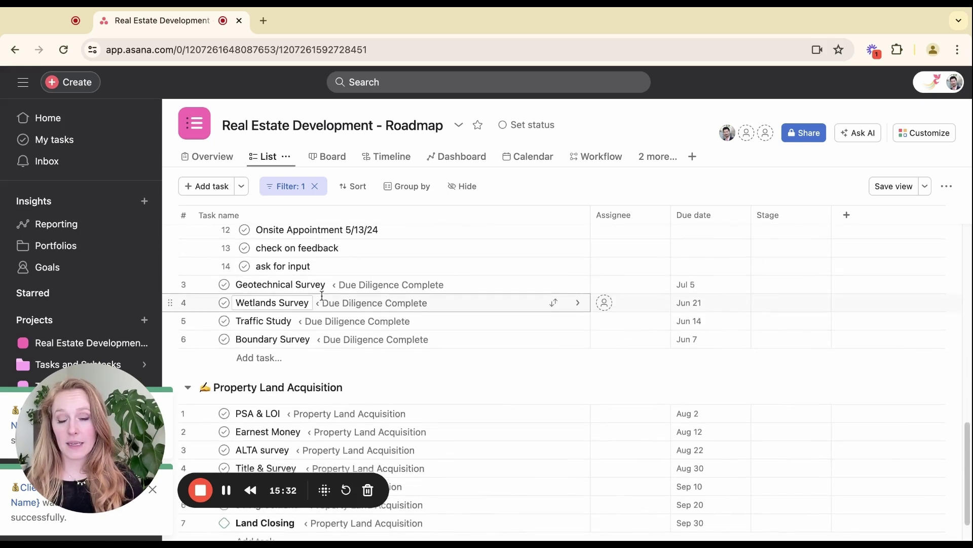
pyautogui.scroll(5, 322, 299)
# Open the Environmental Report details and review the completed and incomplete subtasks under Phase 1.
pyautogui.click(495, 294)
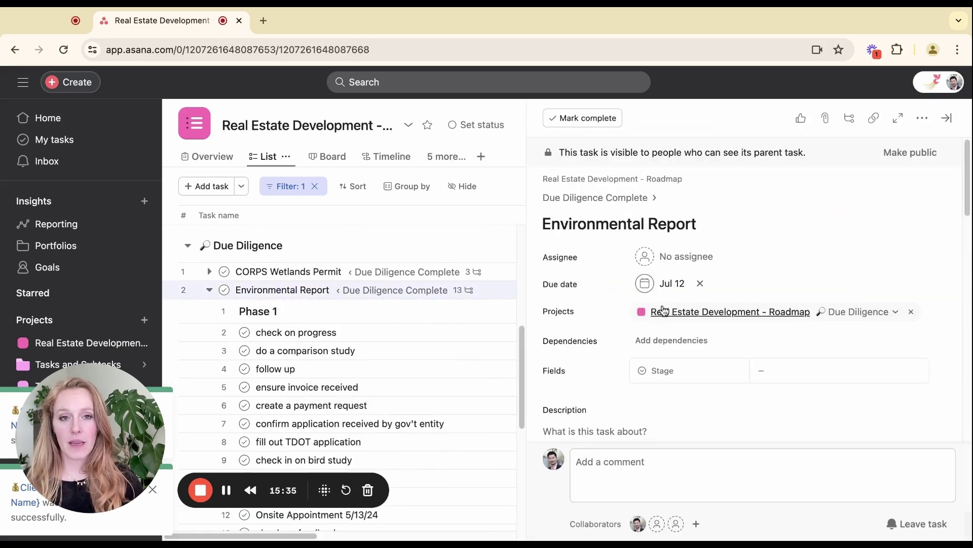
pyautogui.scroll(-10, 654, 304)
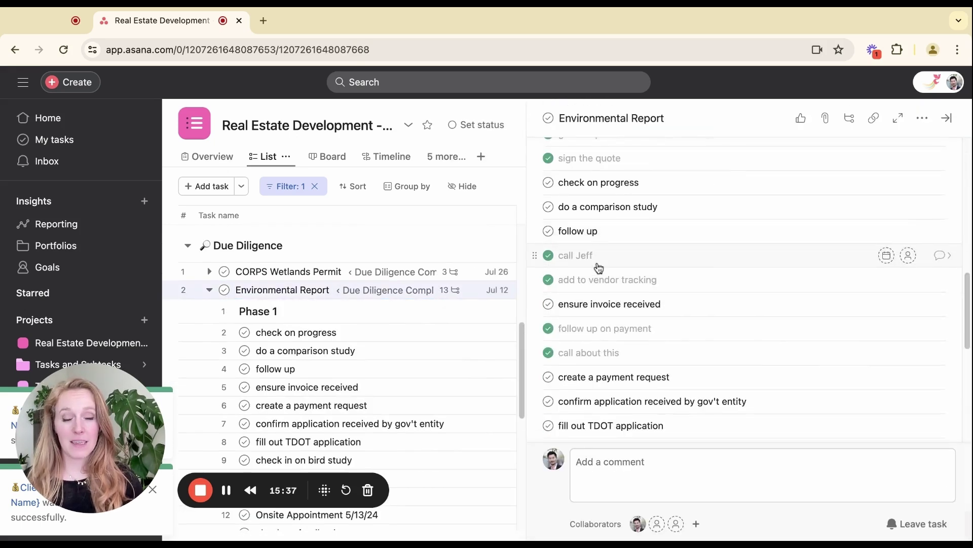
pyautogui.scroll(-3, 599, 267)
pyautogui.scroll(7, 598, 268)
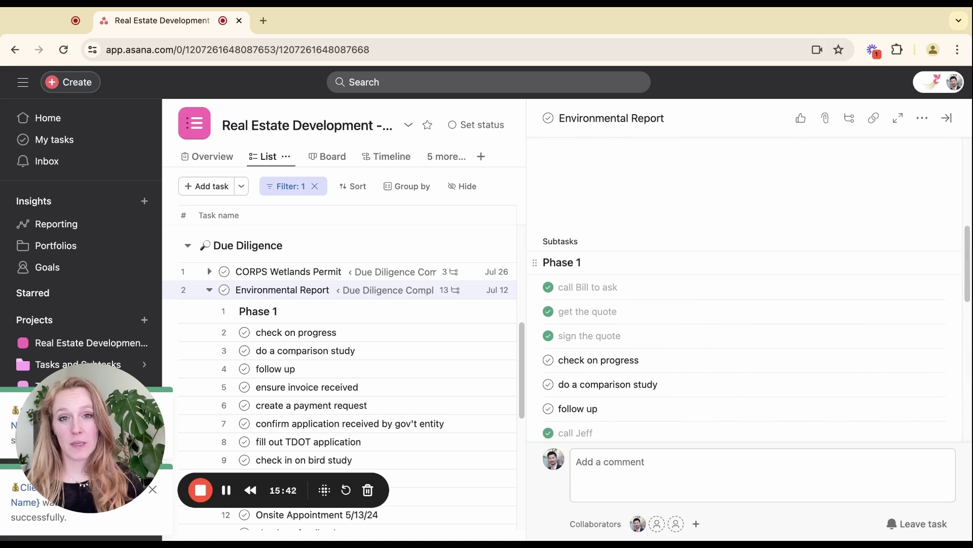
pyautogui.scroll(-3, 612, 291)
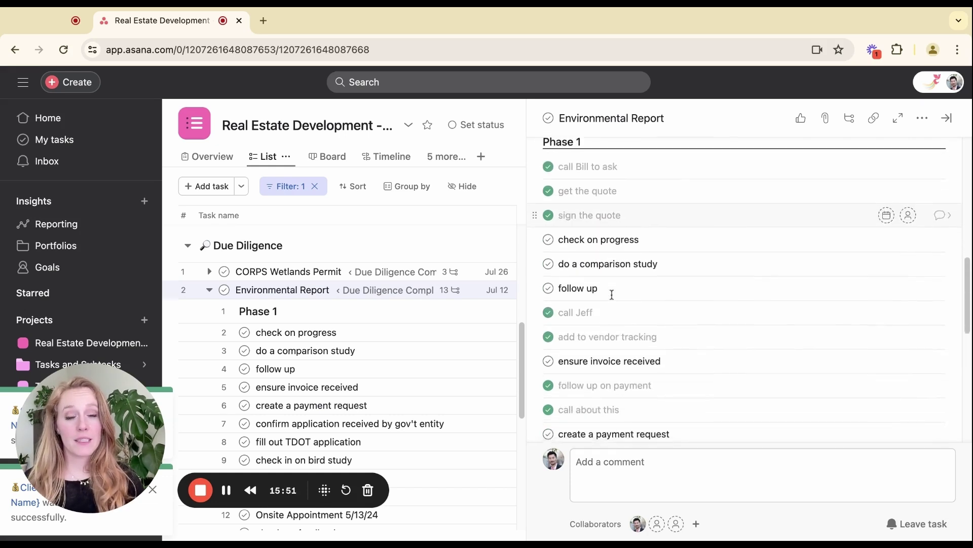
pyautogui.scroll(3, 612, 293)
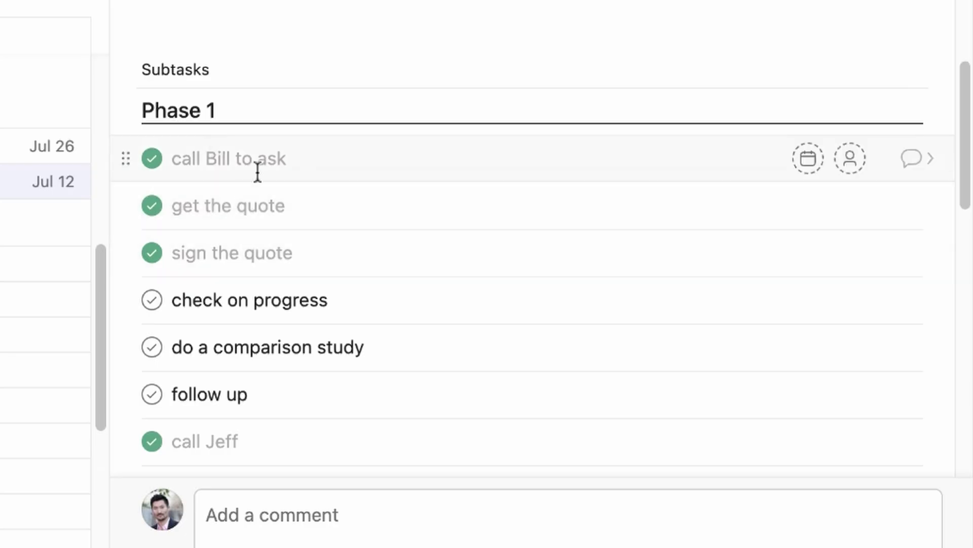
# Add a subtask named "Updates and Follow Ups" below the first subtask of Phase 1 in Environmental Report.
pyautogui.click(586, 278)
pyautogui.press('Return')
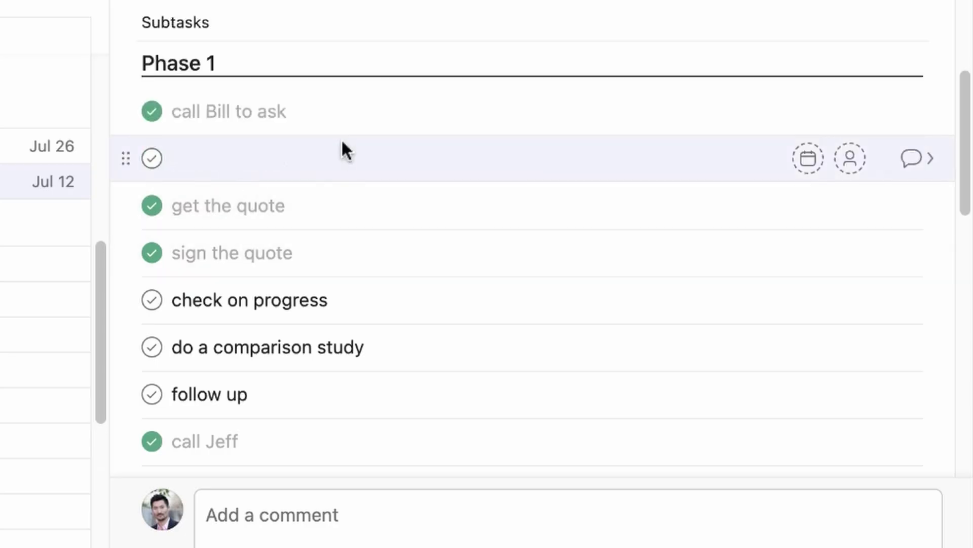
pyautogui.write('Updates and Follow Ups')
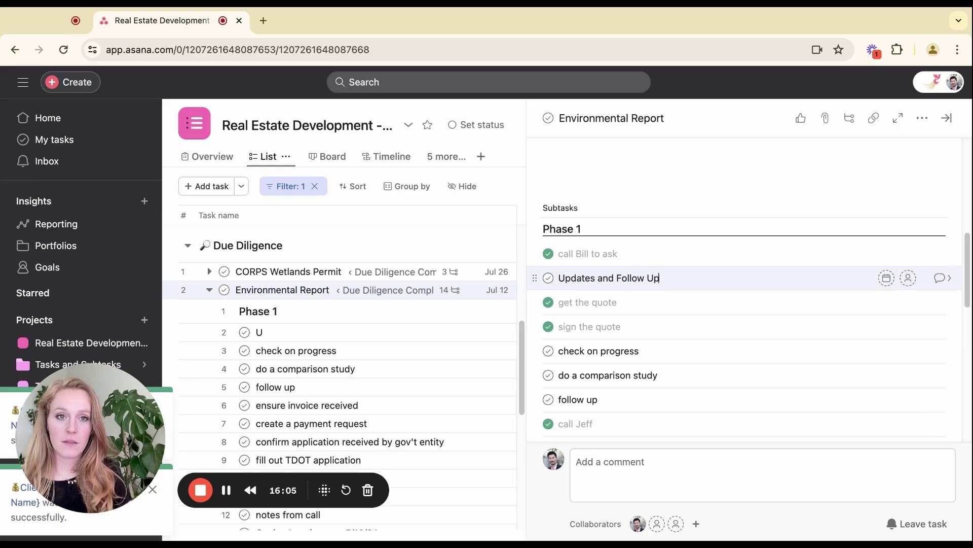
# Add "check in on delivery" and a reminder to call a contact about the invoice as subtasks of Updates and Follow Ups, and return to Environmental Report.
pyautogui.click(939, 279)
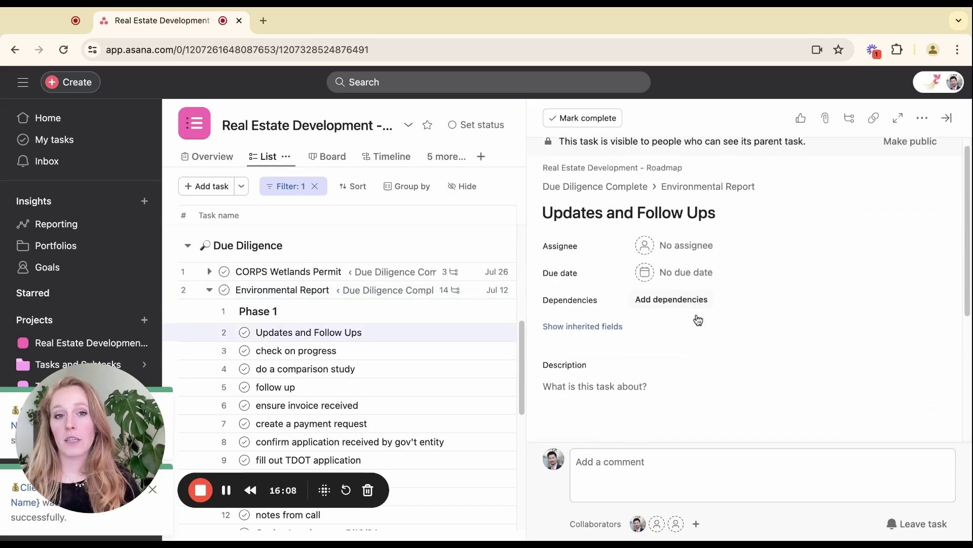
pyautogui.scroll(-3, 659, 344)
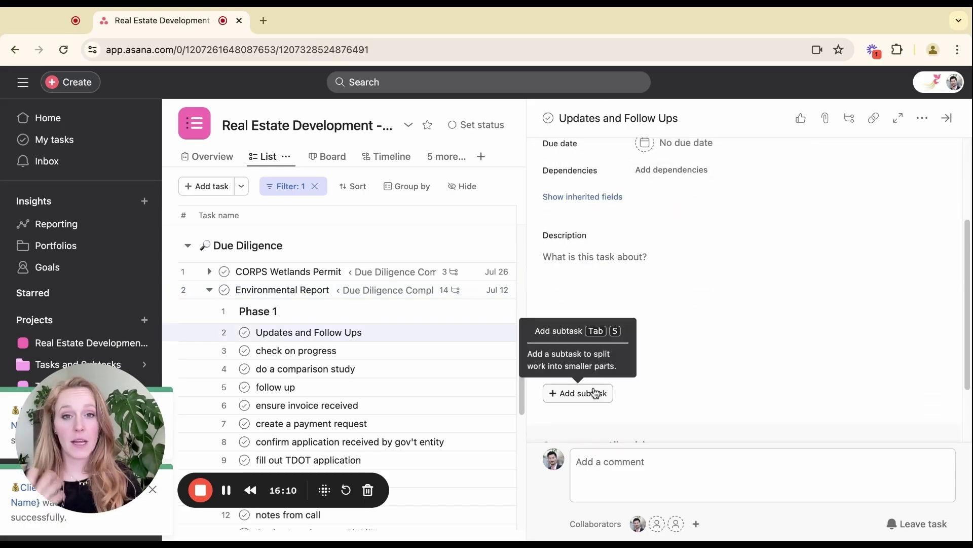
pyautogui.click(596, 393)
pyautogui.write('check')
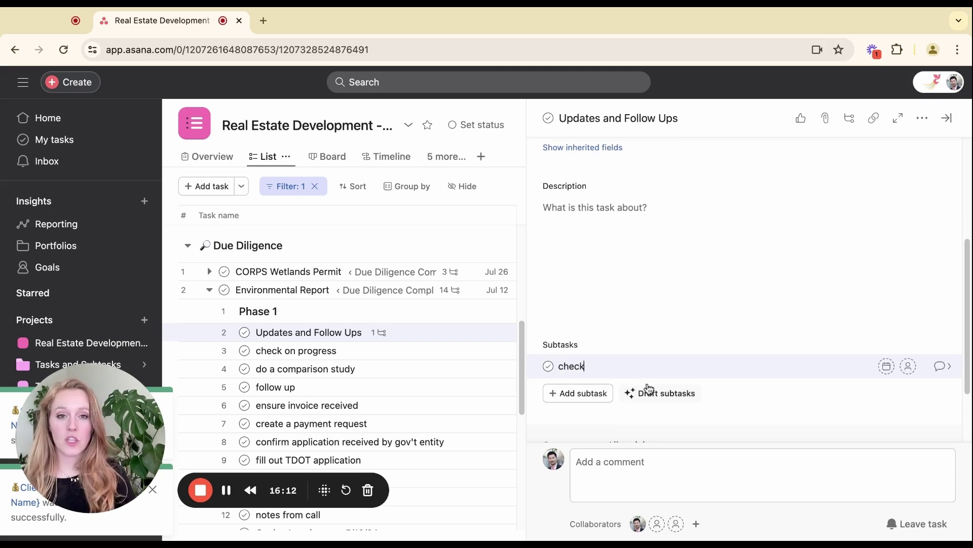
pyautogui.write(' in on deliver')
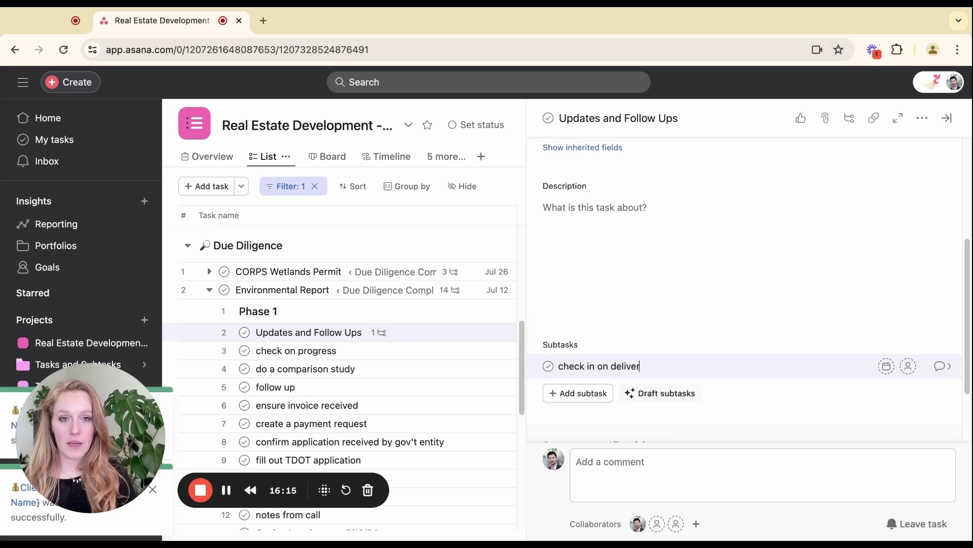
pyautogui.write('y')
pyautogui.press('Return')
pyautogui.write('call bob about in')
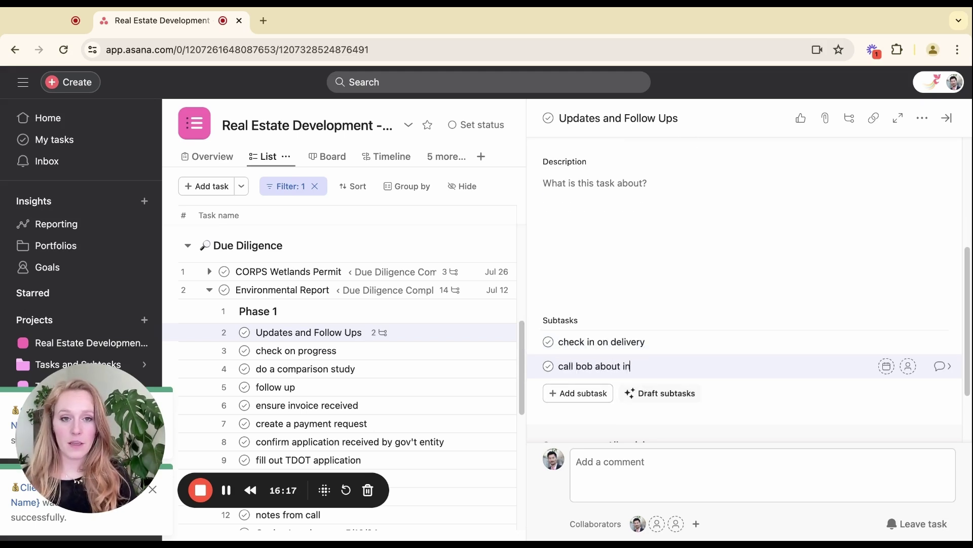
pyautogui.write('voice')
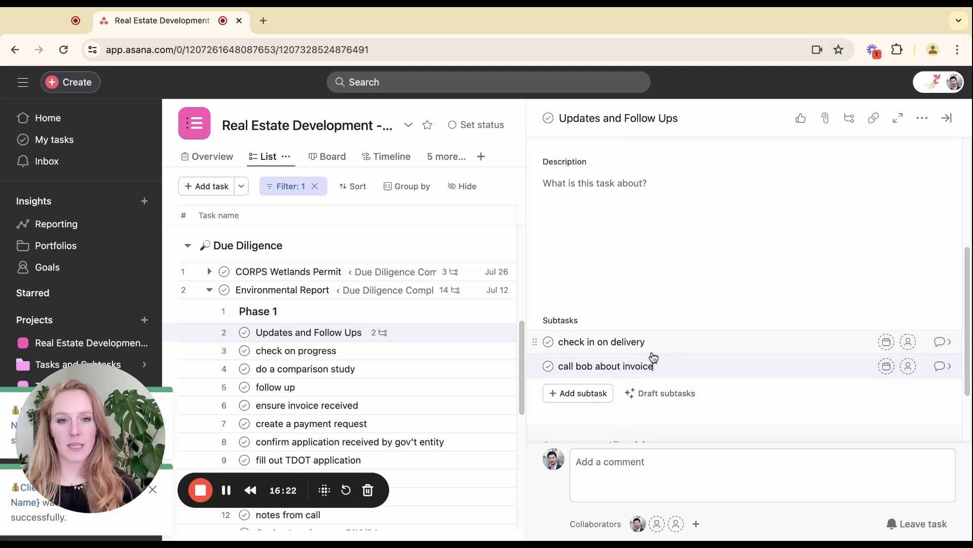
pyautogui.scroll(10, 741, 355)
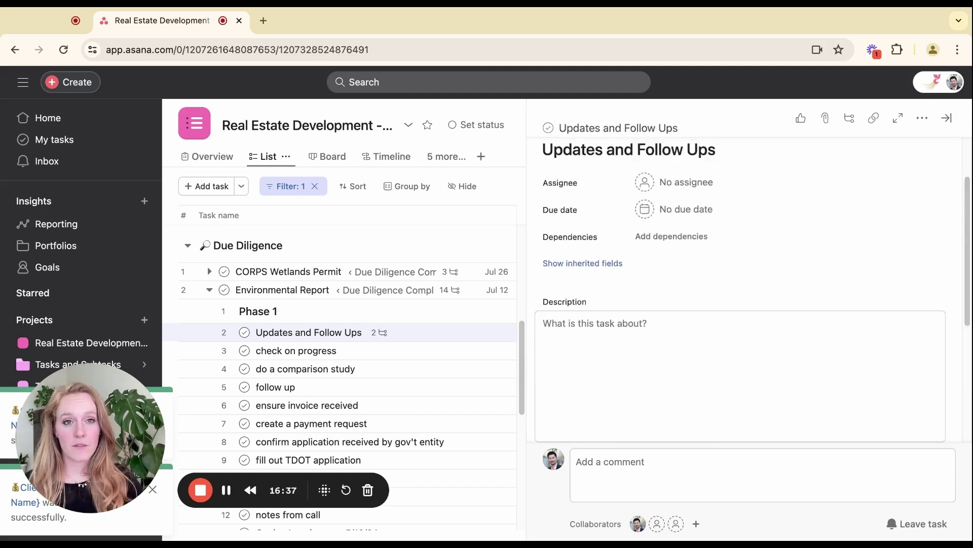
pyautogui.click(696, 202)
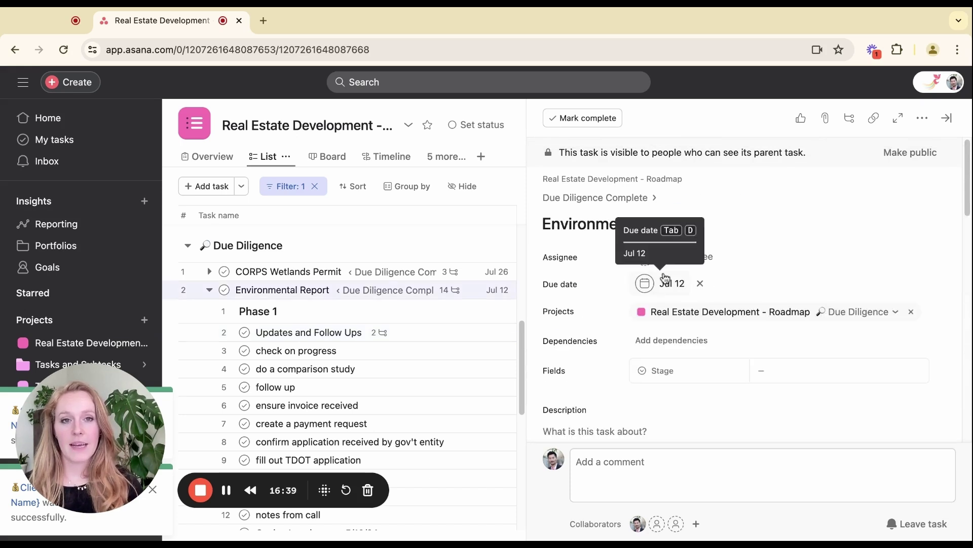
# Check the Phase 1 subtasks of Environmental Report, then search for "invoic" and open the Invoicing project under Construction Examples.
pyautogui.scroll(-4, 662, 267)
pyautogui.scroll(-3, 663, 269)
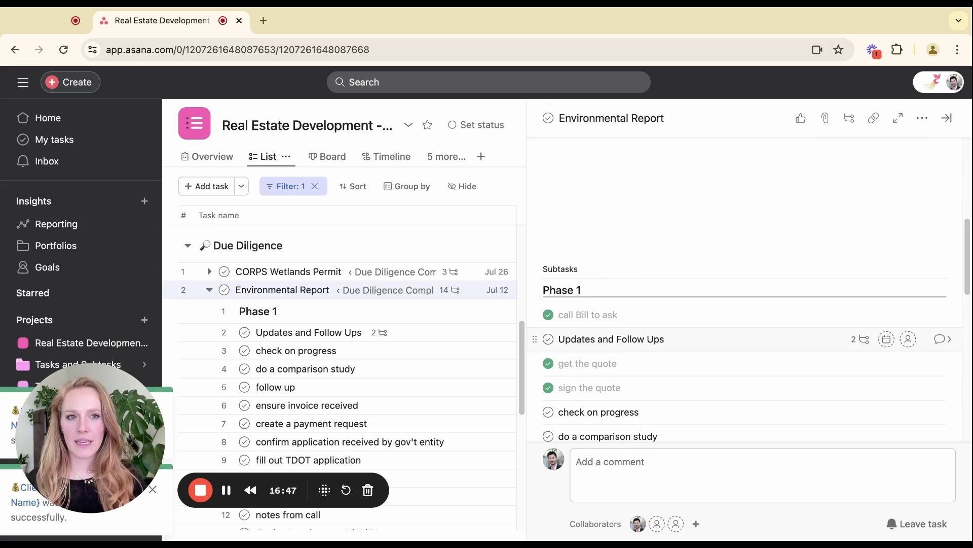
pyautogui.click(473, 83)
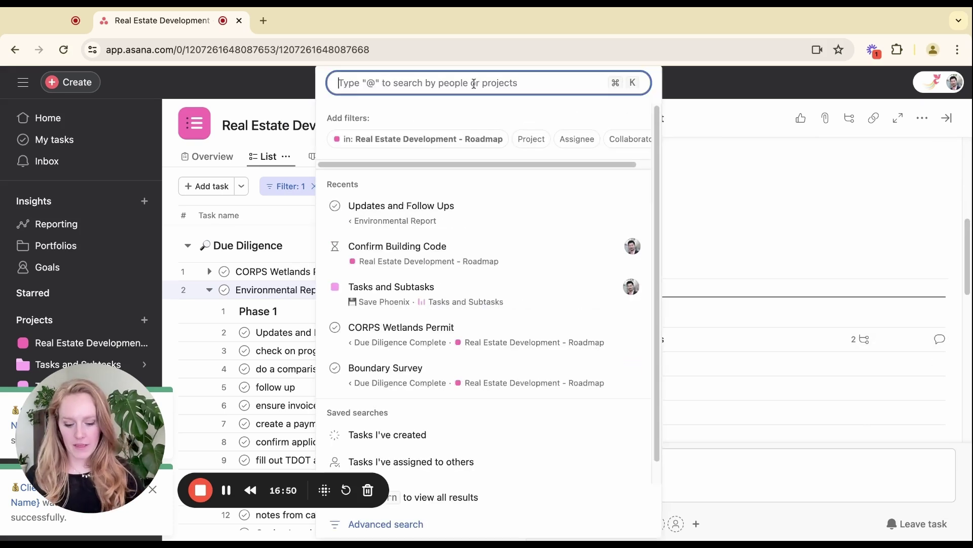
pyautogui.write('invoic')
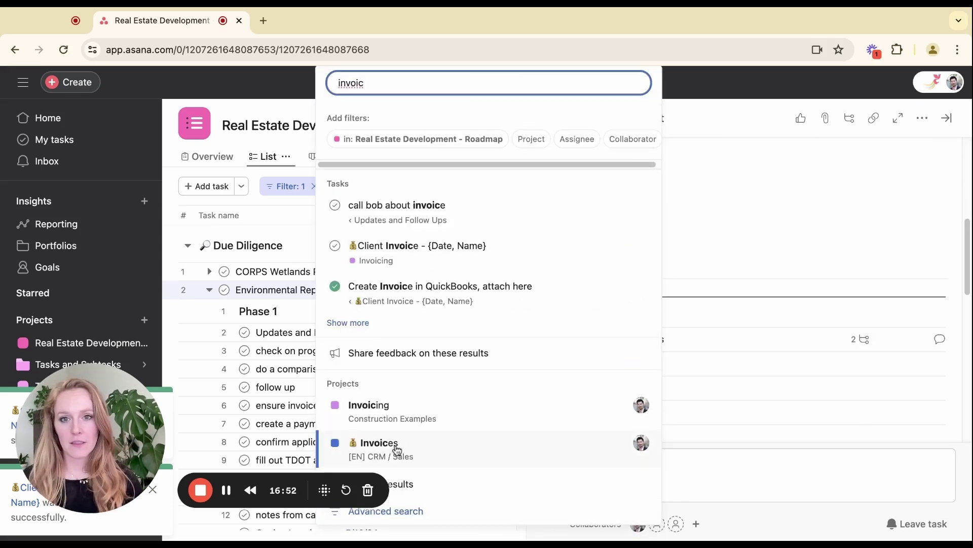
pyautogui.click(399, 422)
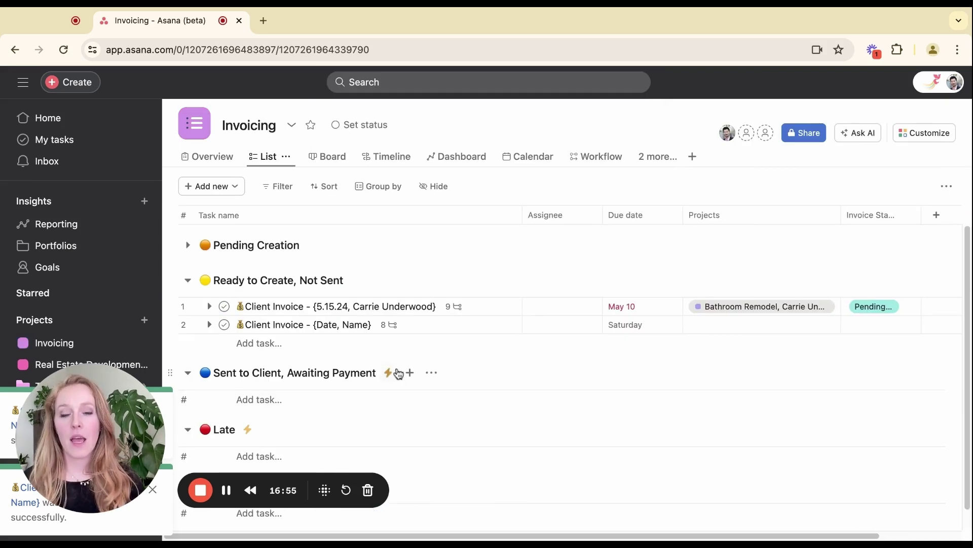
# Open the "Client Invoice - {Date, Name}" task and assign it to the team member found by searching "bev".
pyautogui.click(417, 331)
pyautogui.click(677, 226)
pyautogui.write('be')
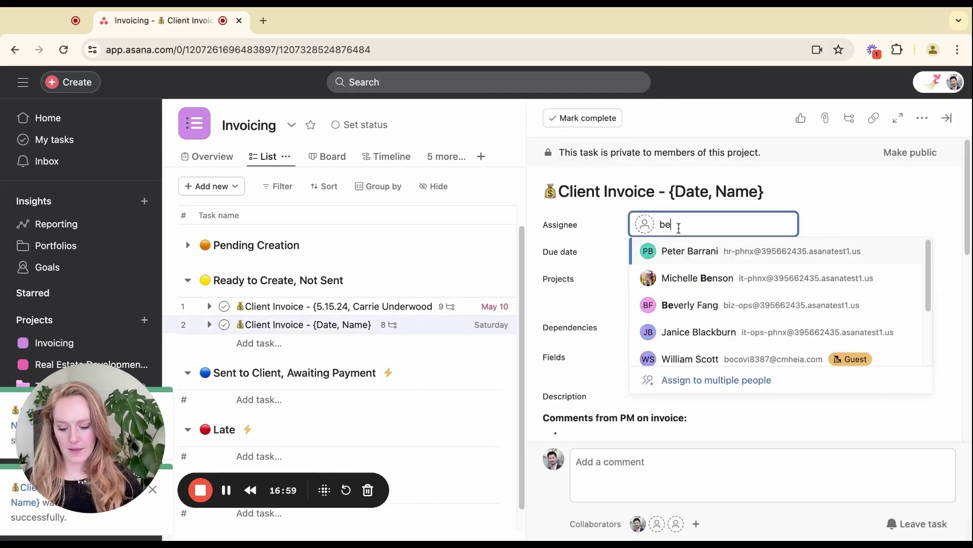
pyautogui.write('v')
pyautogui.click(687, 258)
# Examine the client invoice's completed and remaining subtasks against the parent task's assignee and due date.
pyautogui.scroll(-7, 729, 296)
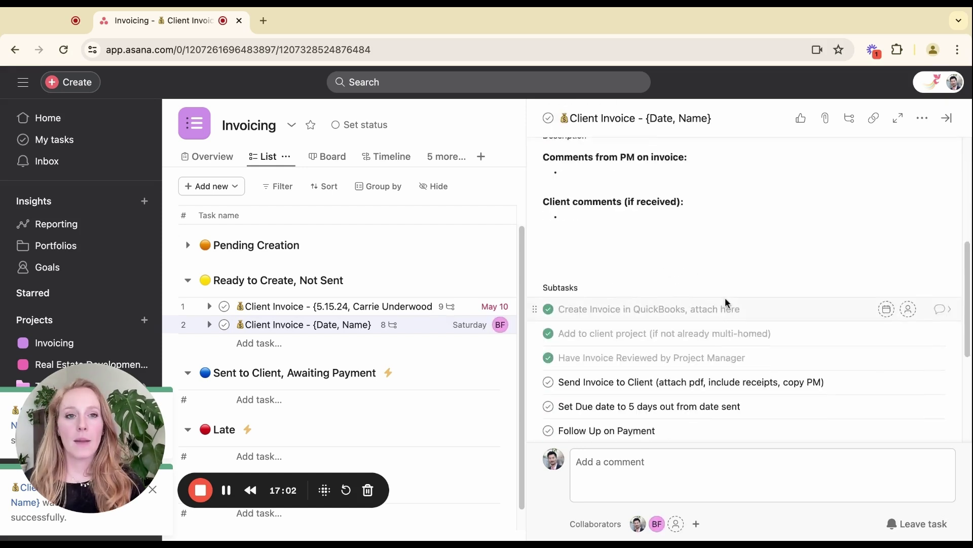
pyautogui.click(649, 238)
pyautogui.scroll(-1, 654, 299)
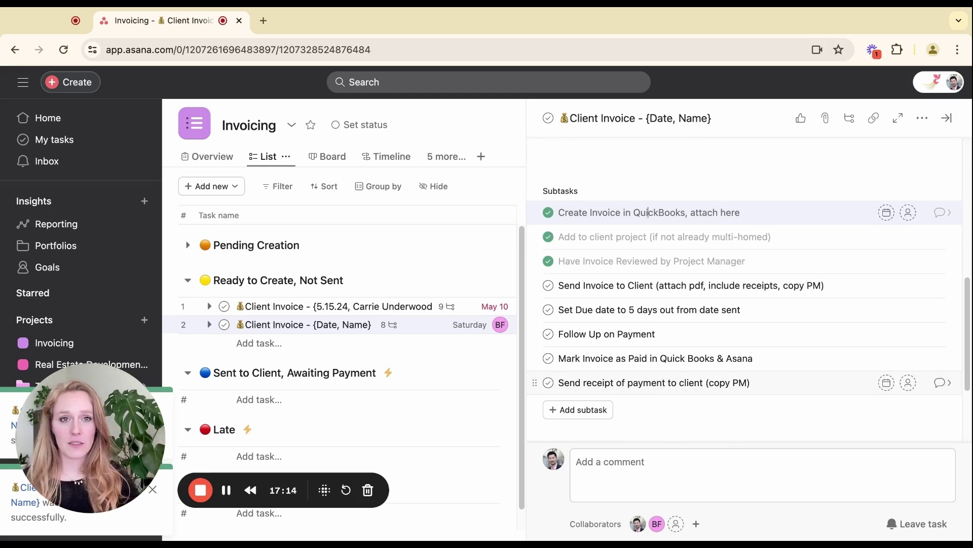
pyautogui.scroll(-5, 652, 354)
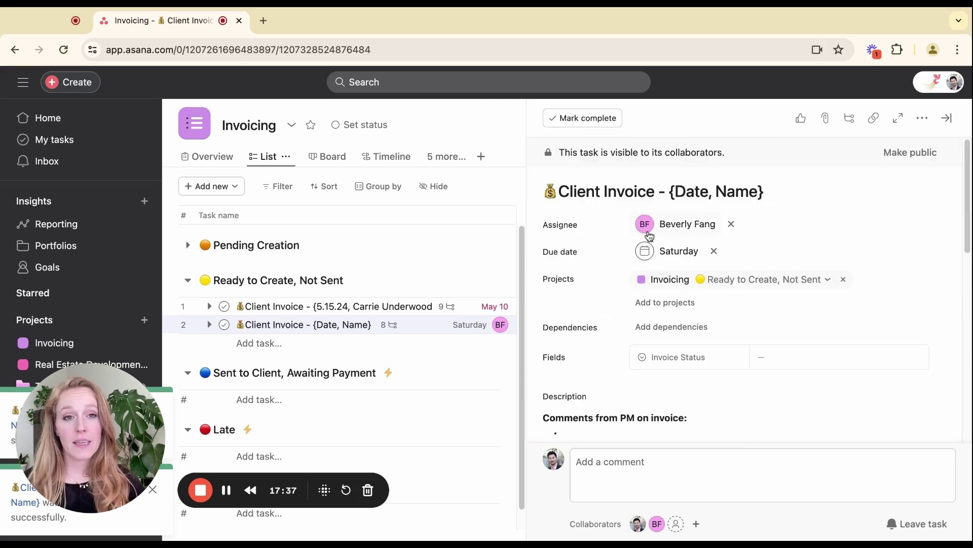
pyautogui.moveTo(667, 234)
pyautogui.scroll(-5, 665, 291)
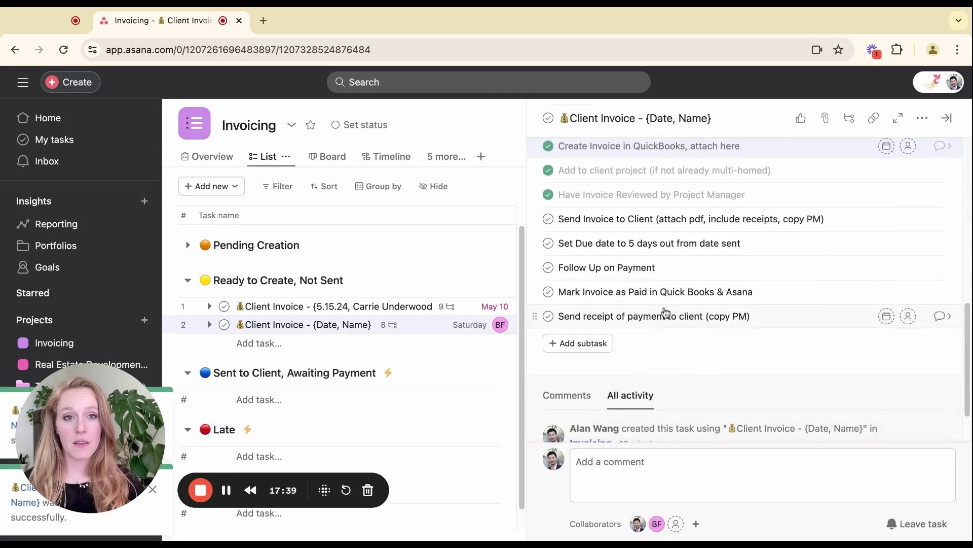
pyautogui.scroll(1, 649, 176)
pyautogui.scroll(1, 665, 294)
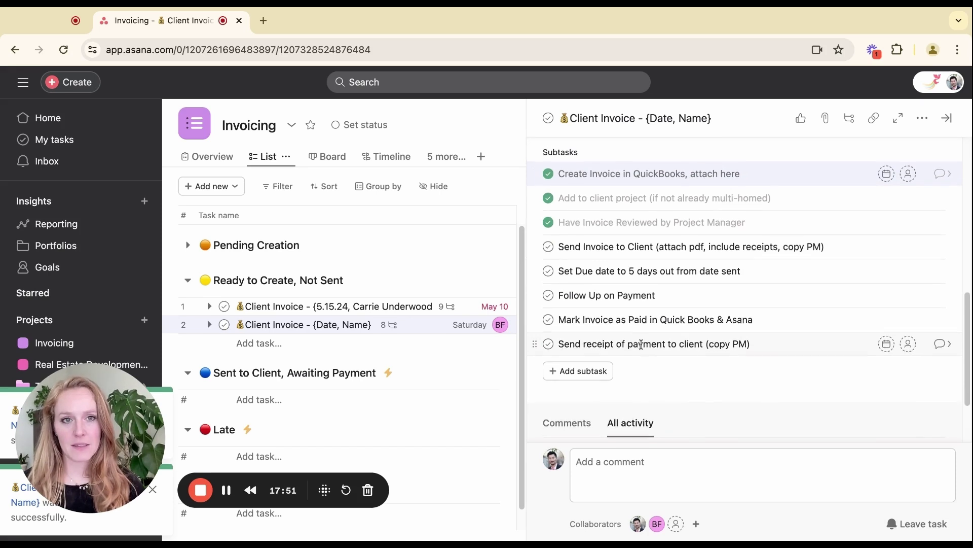
pyautogui.scroll(1, 646, 307)
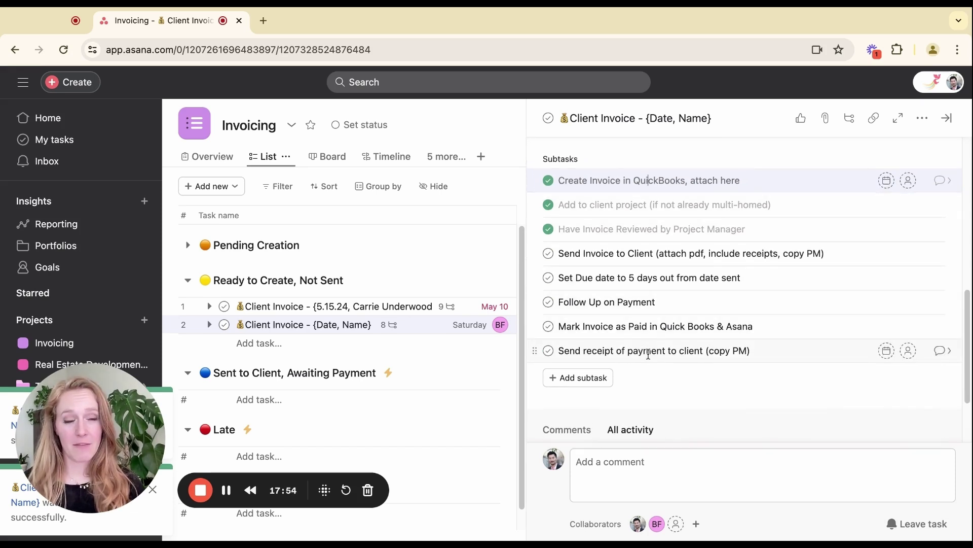
pyautogui.scroll(10, 654, 305)
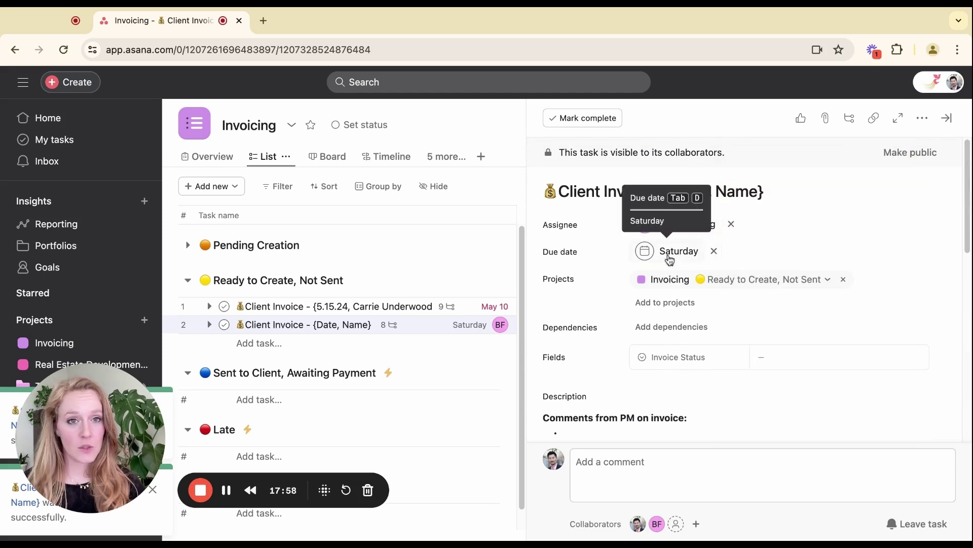
pyautogui.scroll(-5, 675, 259)
pyautogui.scroll(-2, 676, 259)
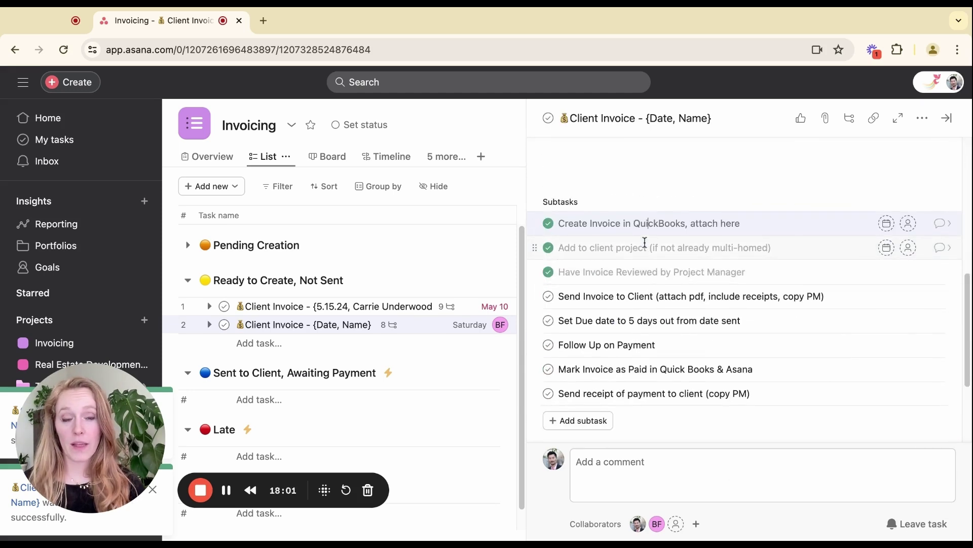
pyautogui.scroll(7, 652, 286)
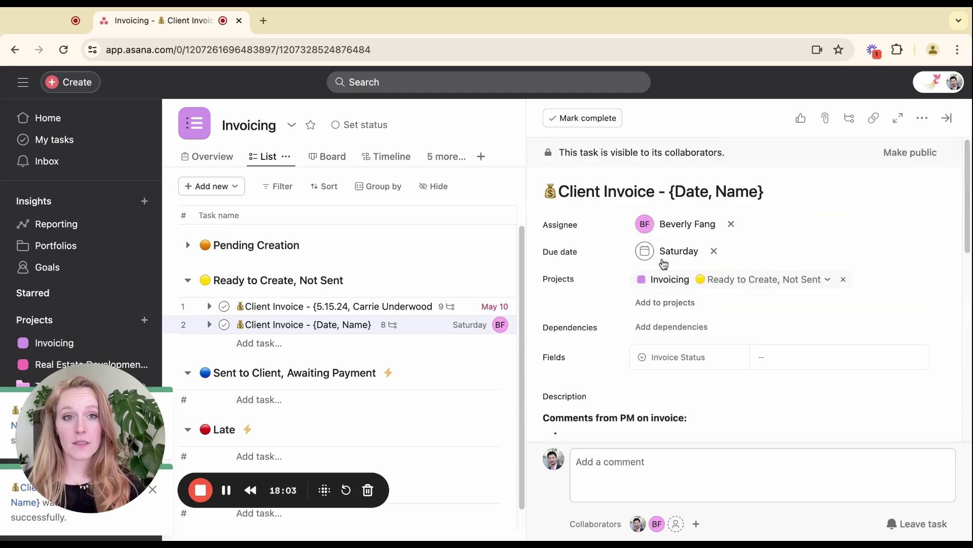
# Set the due date of "Client Invoice - {Date, Name}" to Monday, May 20, 2024.
pyautogui.scroll(-3, 677, 258)
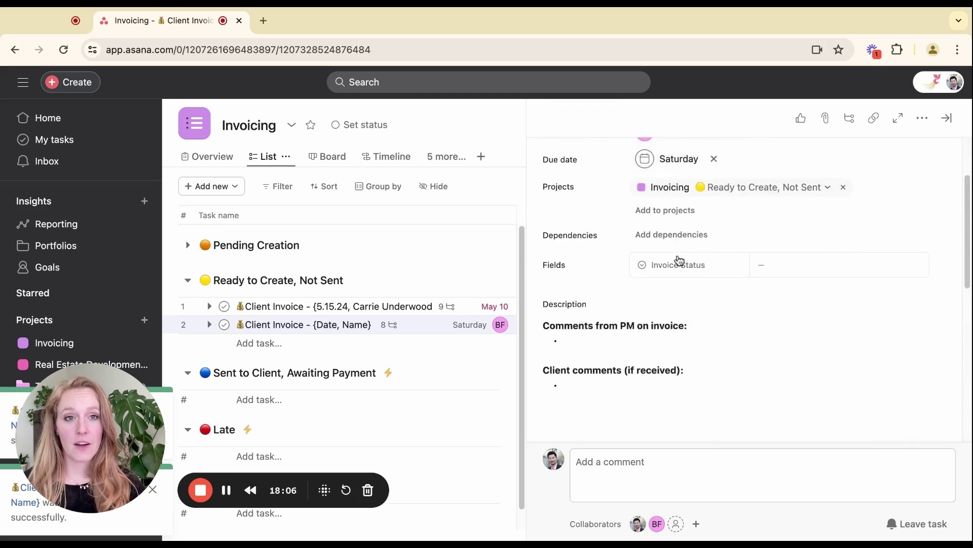
pyautogui.scroll(2, 676, 239)
pyautogui.click(676, 222)
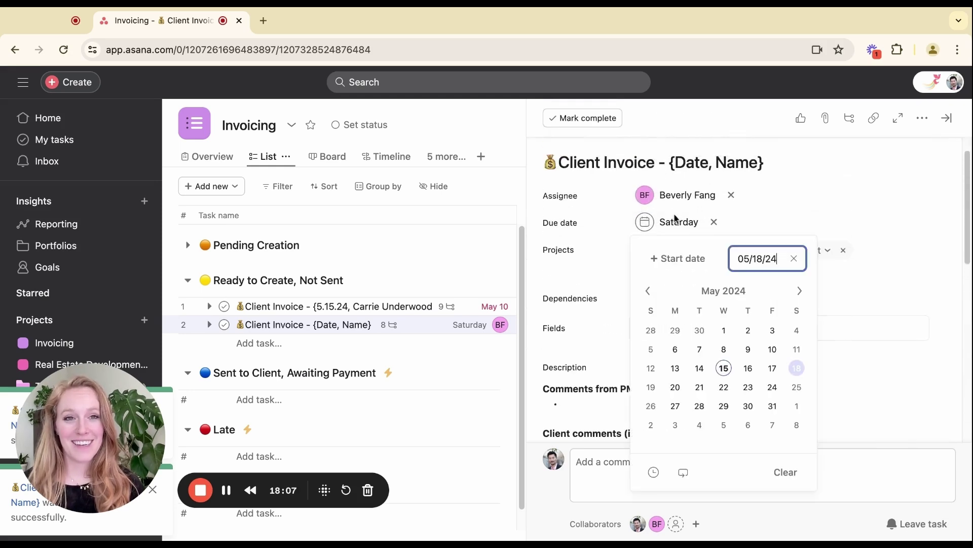
pyautogui.click(676, 387)
# Review the client invoice's subtasks again and highlight the text of the "Send Invoice to Client" subtask.
pyautogui.scroll(-10, 811, 306)
pyautogui.scroll(3, 686, 291)
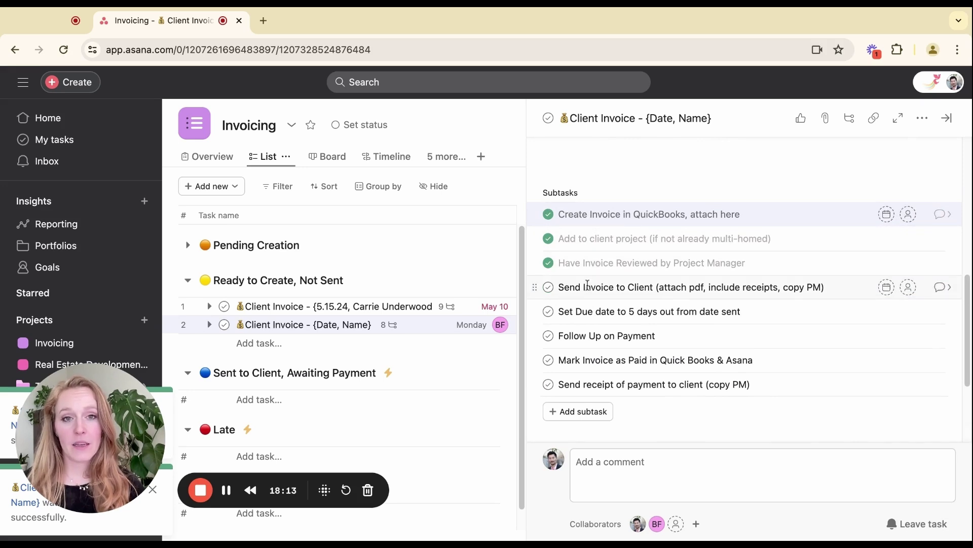
pyautogui.moveTo(561, 287); pyautogui.dragTo(651, 289)
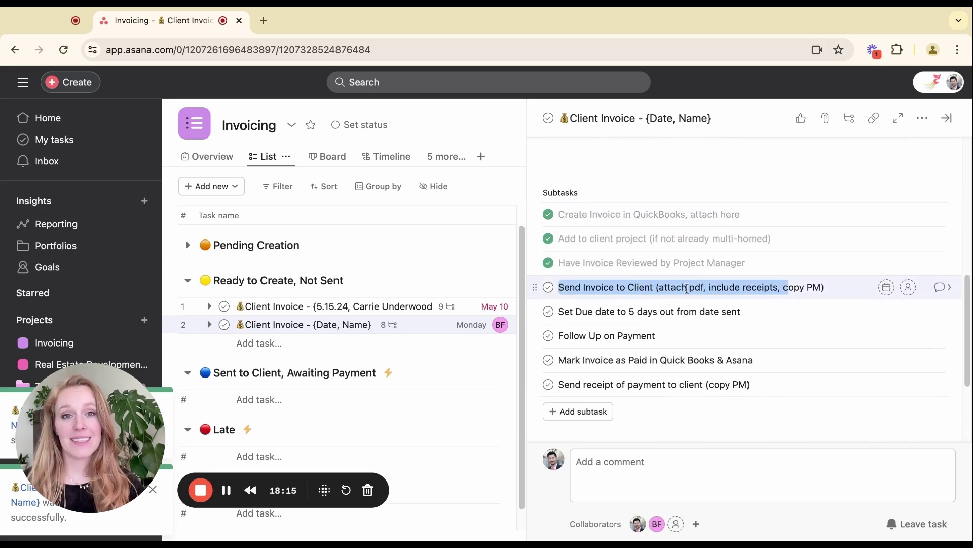
pyautogui.click(687, 288)
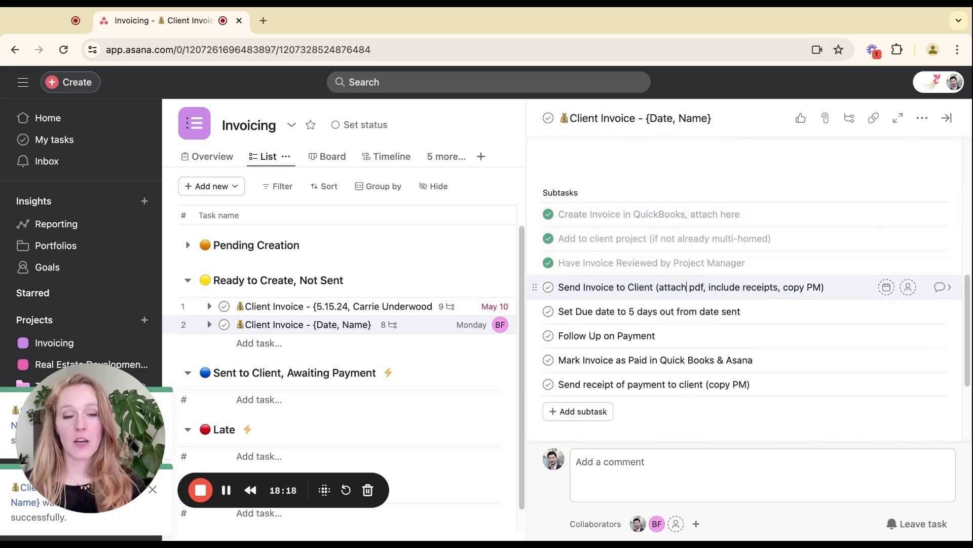